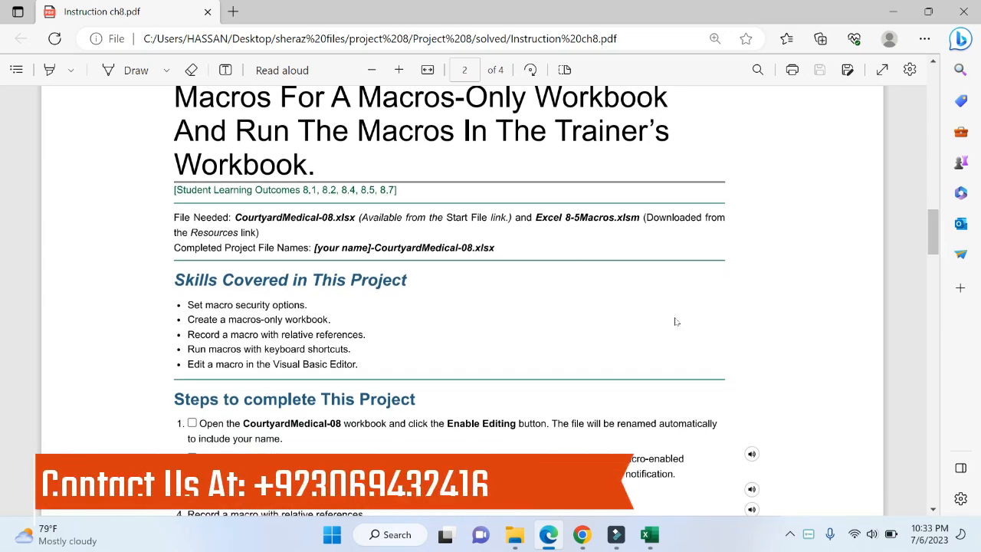
# - Read the first project steps in the instruction PDF and open the CourtyardMedical-08 workbook from the un solved folder
pyautogui.scroll(-4, 940, 248)
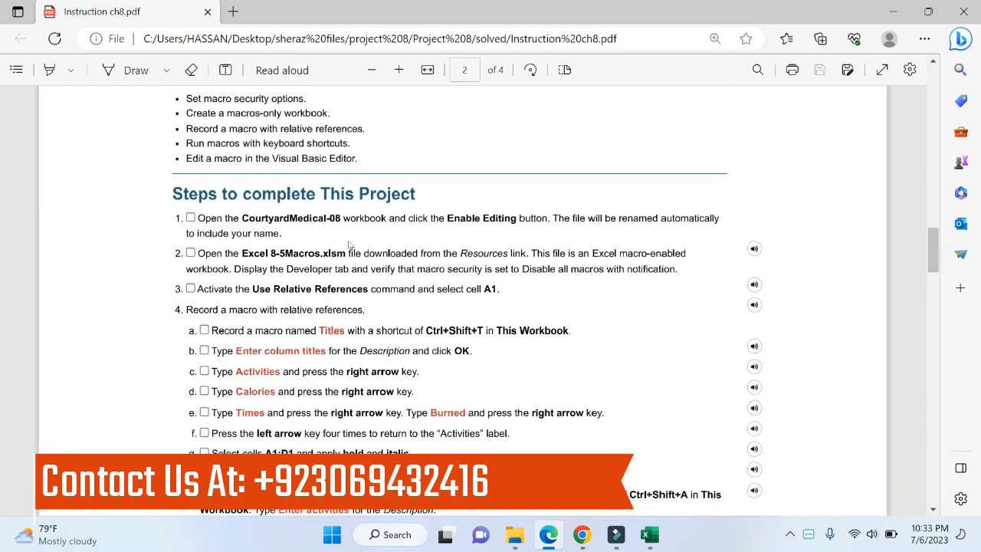
pyautogui.keyDown('ctrl'); pyautogui.scroll(2, 349, 243); pyautogui.keyUp('ctrl')
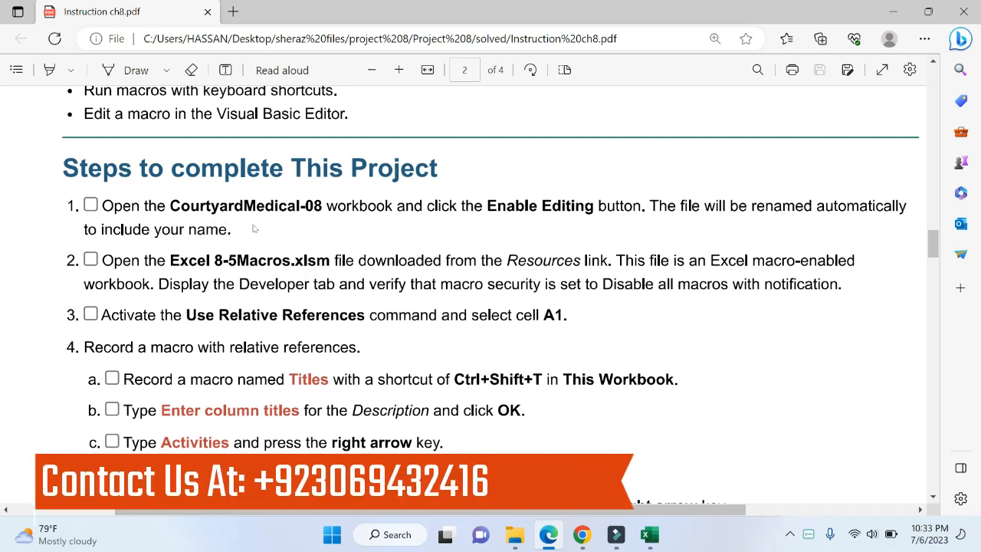
pyautogui.click(650, 534)
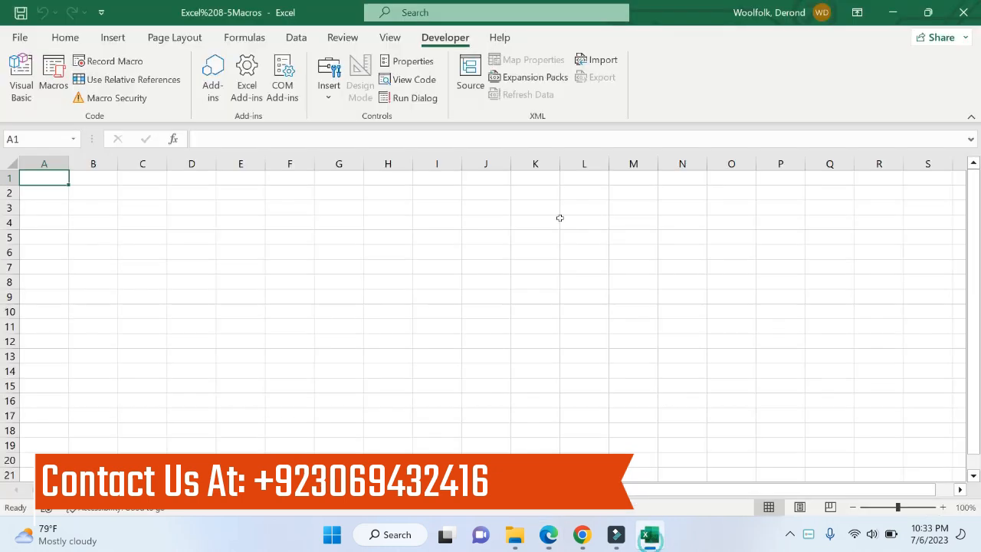
pyautogui.click(514, 534)
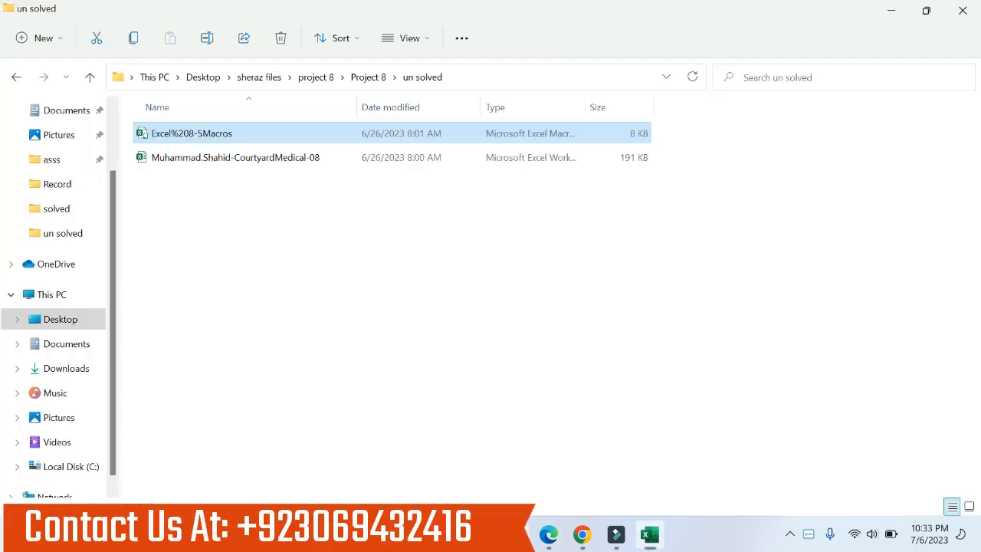
pyautogui.doubleClick(241, 158)
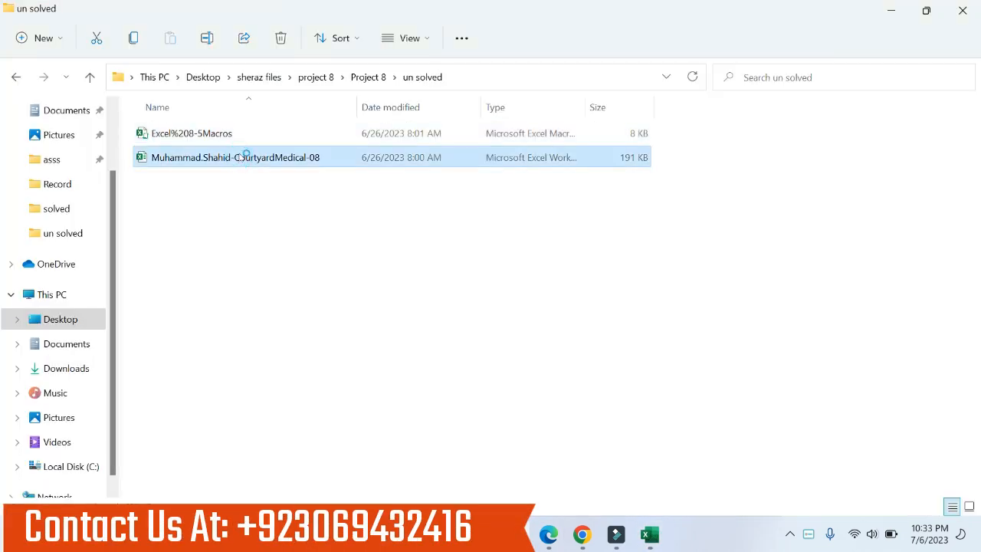
pyautogui.click(650, 534)
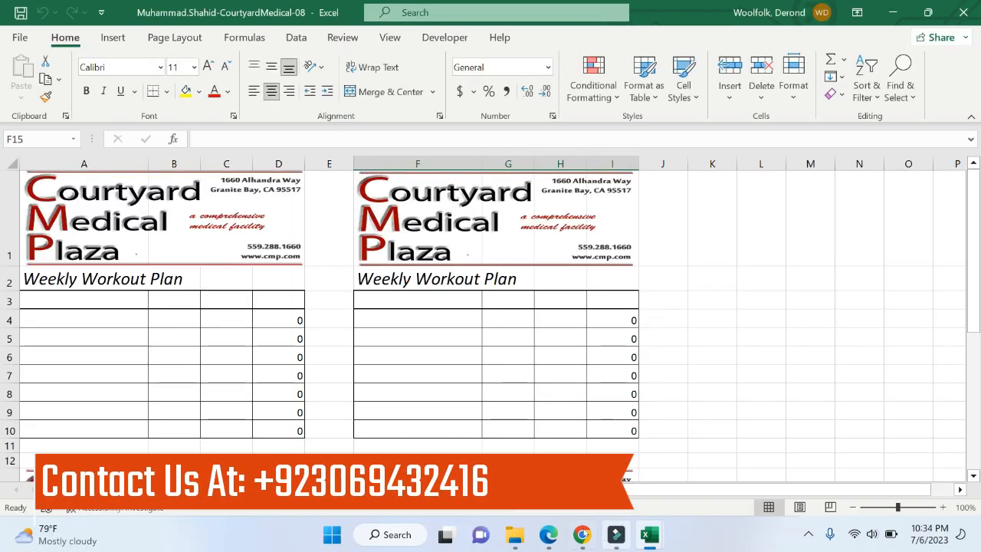
# - Check the PDF instructions and bring up the Excel%208-5Macros workbook in a maximized window
pyautogui.click(562, 534)
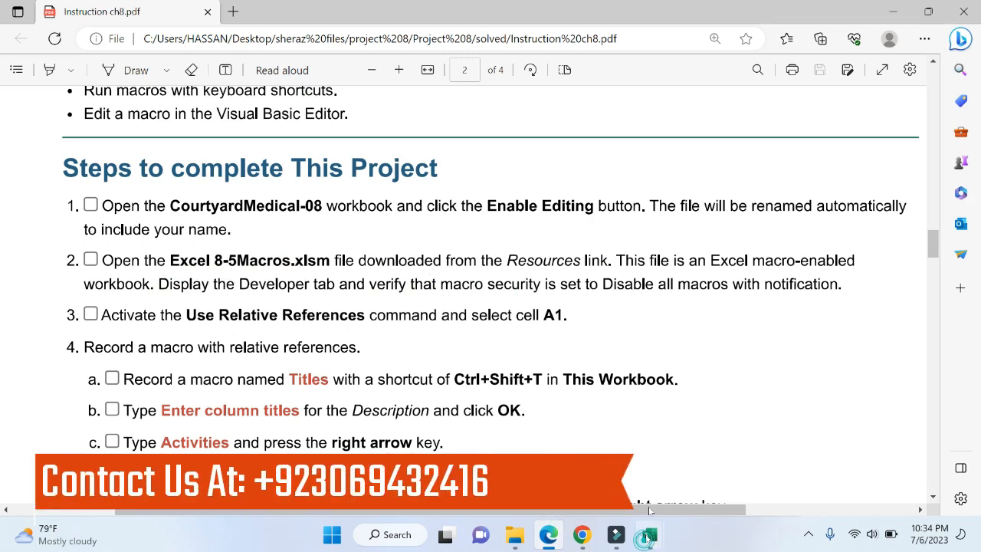
pyautogui.moveTo(647, 536)
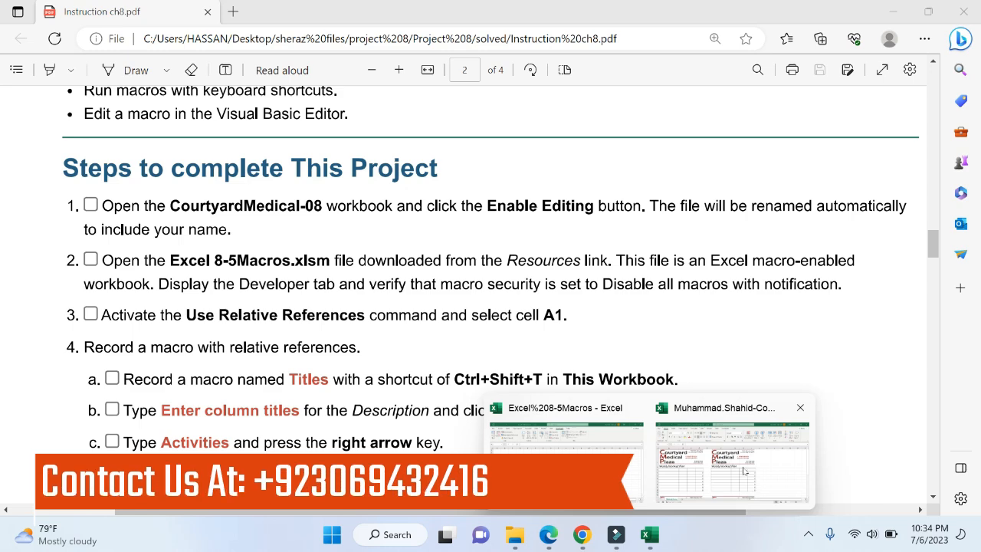
pyautogui.click(565, 445)
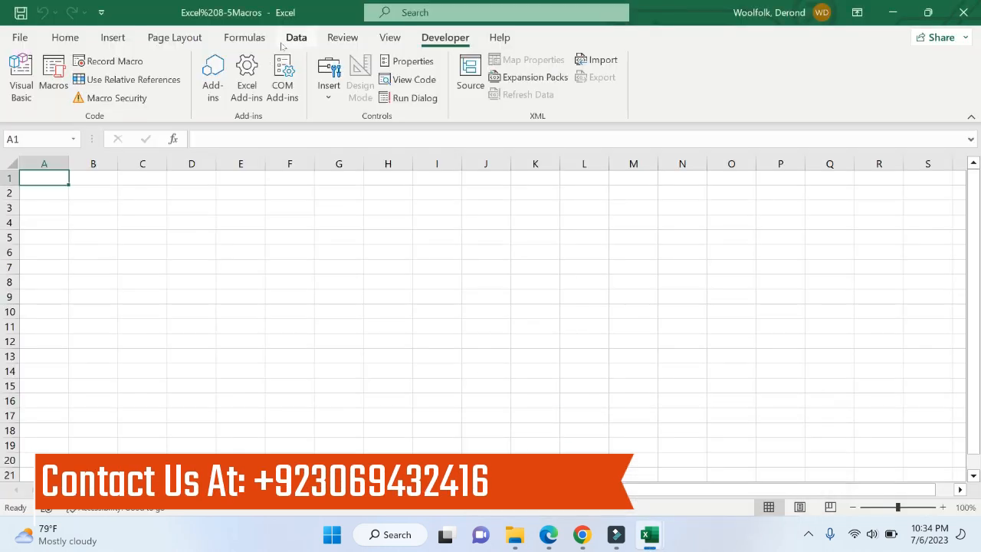
pyautogui.moveTo(182, 16); pyautogui.dragTo(240, 25)
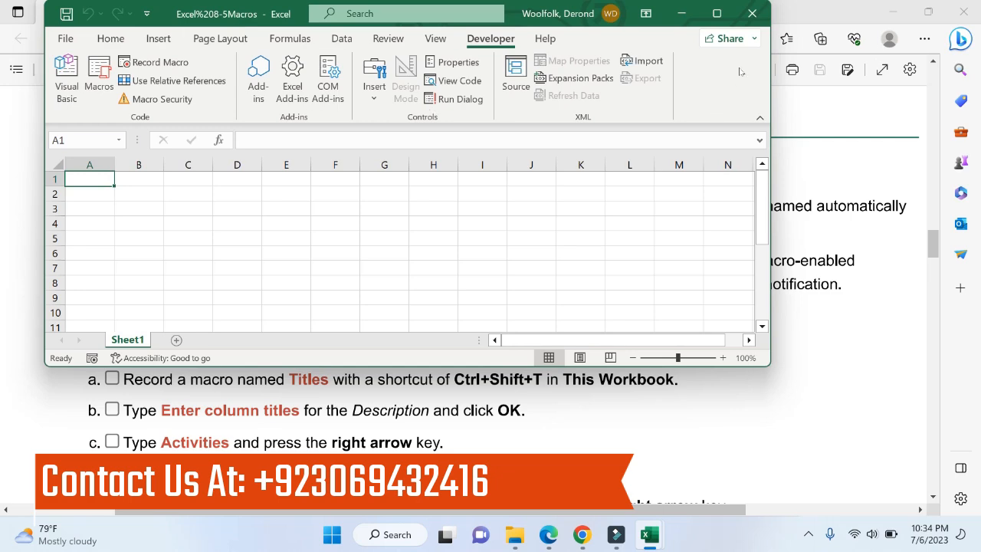
pyautogui.click(716, 13)
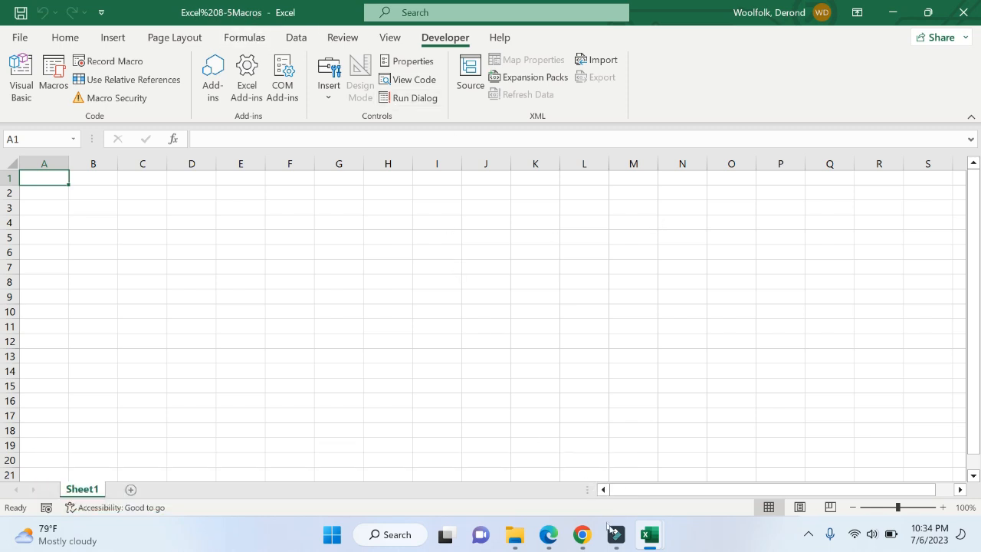
# - Turn on Use Relative References in the Excel%208-5Macros workbook with cell A1 selected, checking against the PDF instructions
pyautogui.click(559, 443)
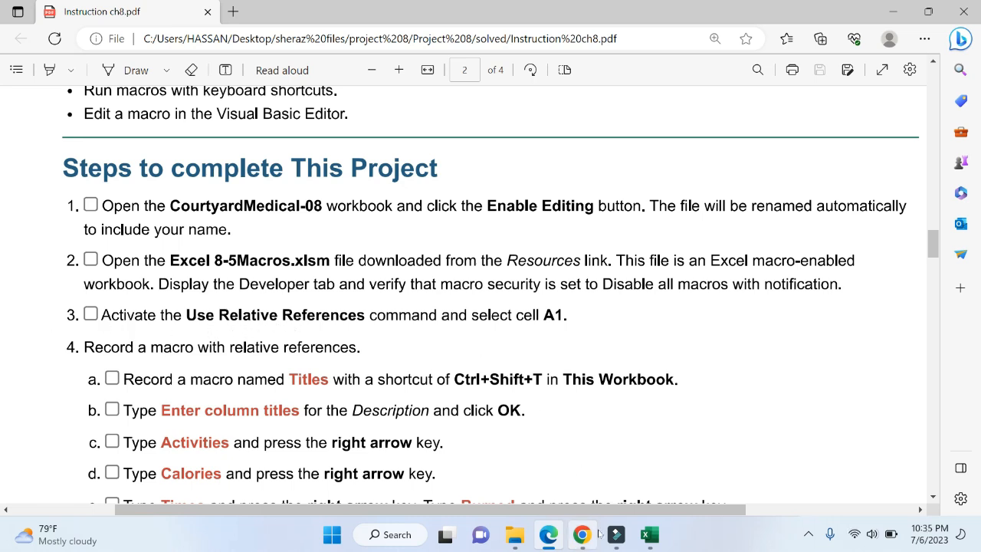
pyautogui.moveTo(649, 534)
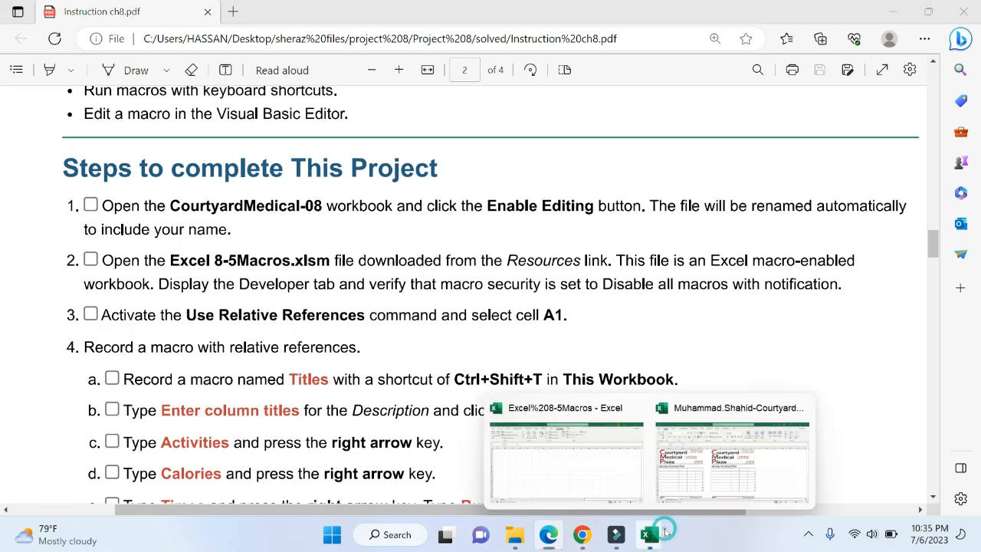
pyautogui.click(609, 458)
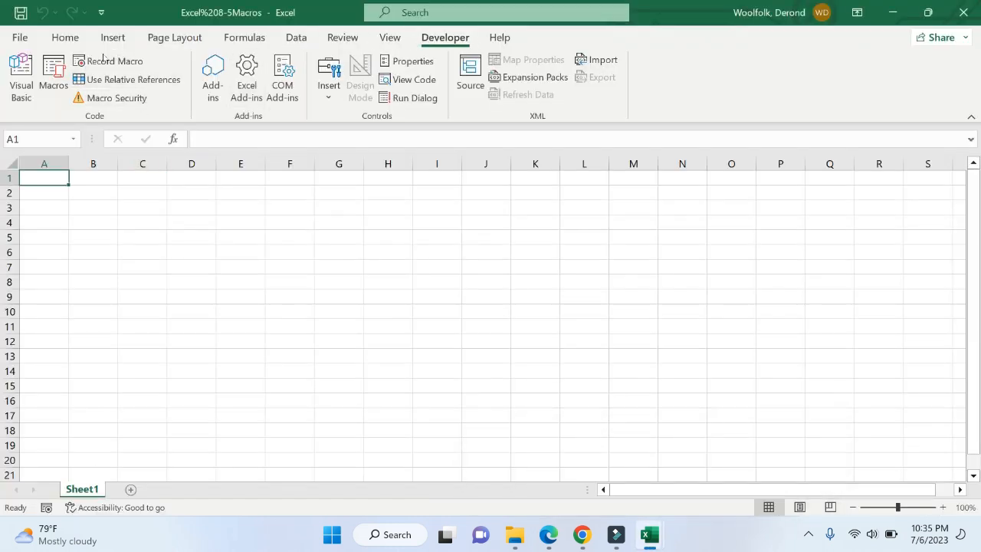
pyautogui.click(79, 75)
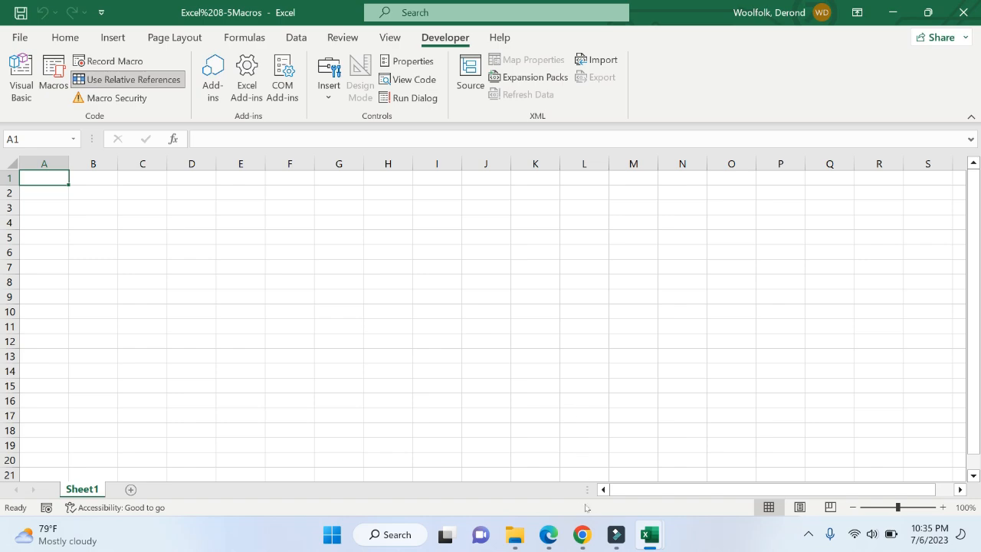
pyautogui.click(527, 502)
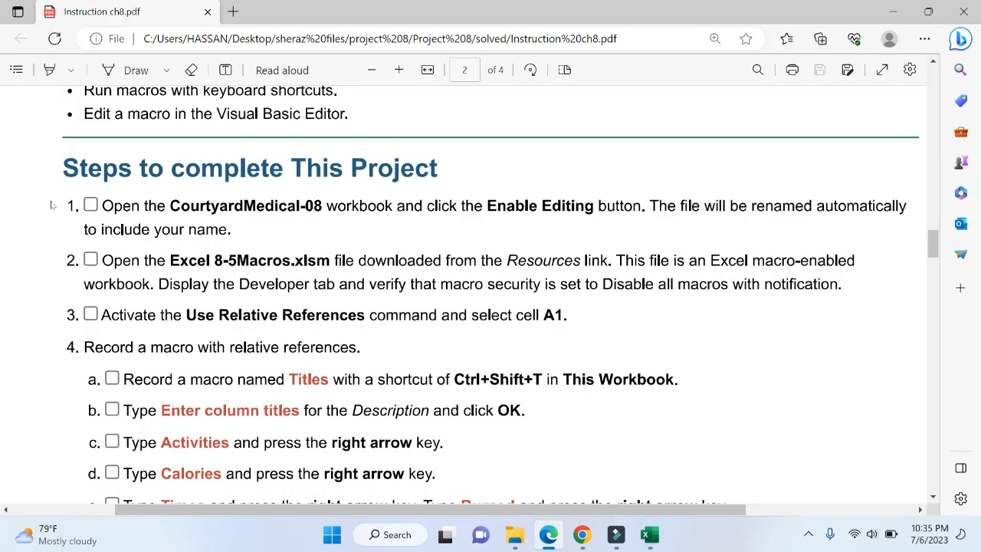
pyautogui.moveTo(650, 532)
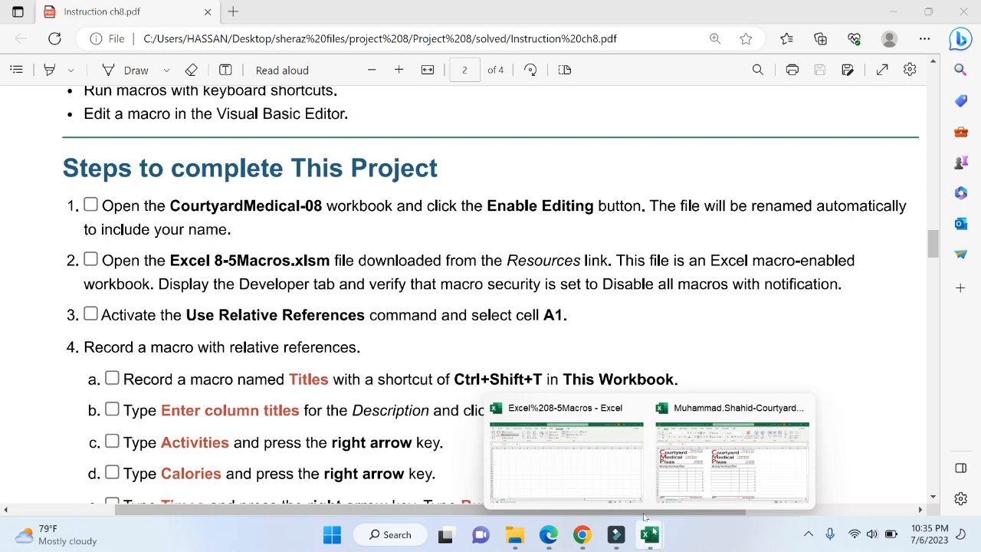
pyautogui.click(583, 451)
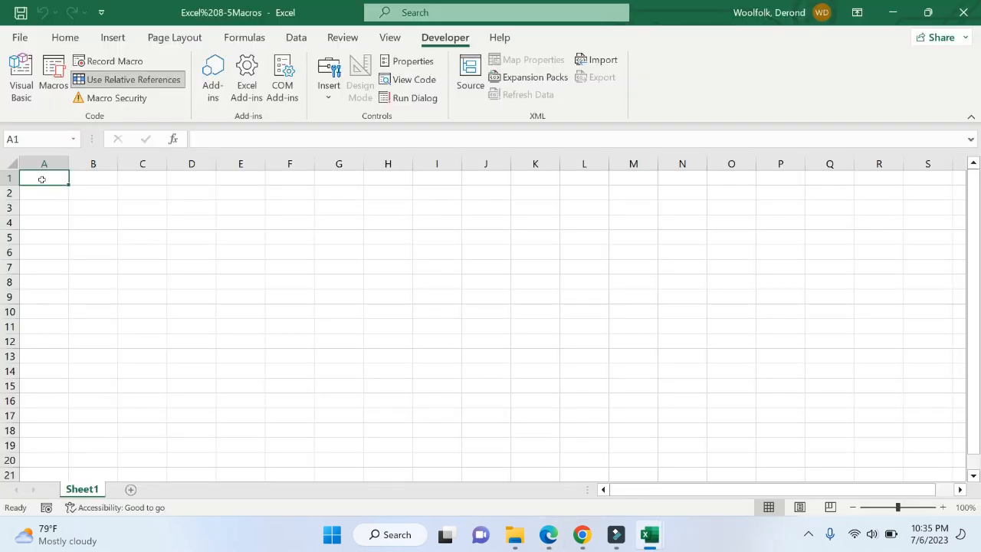
# - Start recording a new macro in the Excel%208-5Macros workbook and name it Titles, as the PDF instructions specify
pyautogui.click(548, 535)
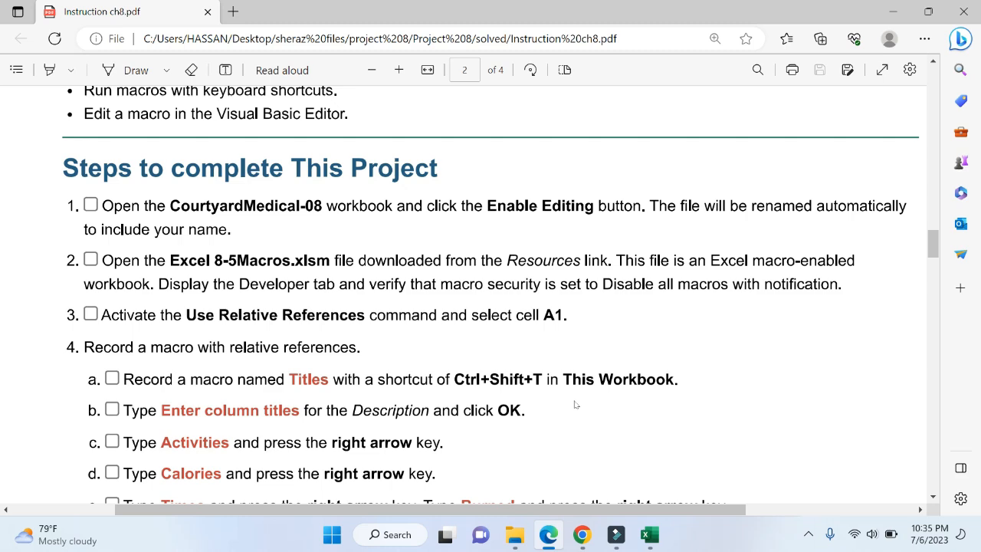
pyautogui.moveTo(648, 534)
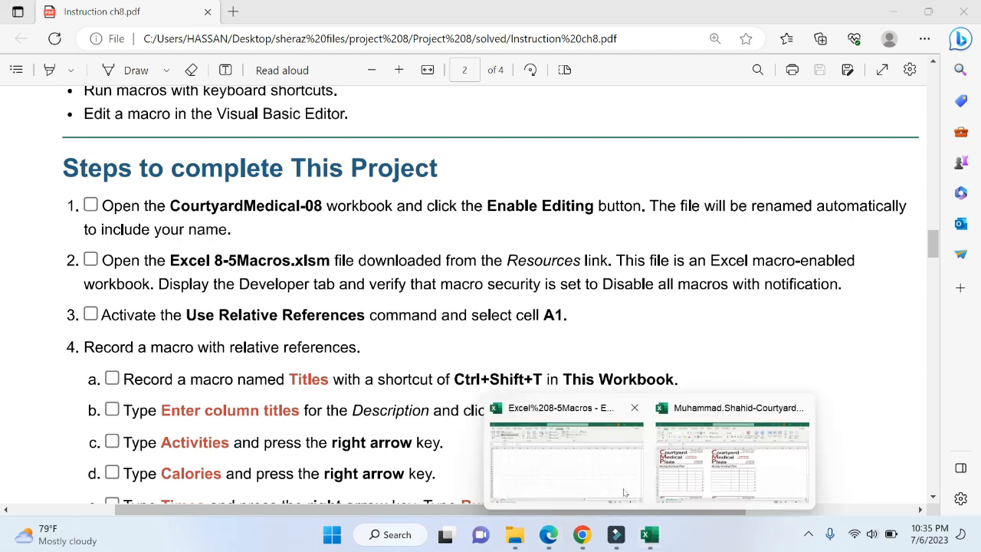
pyautogui.click(624, 491)
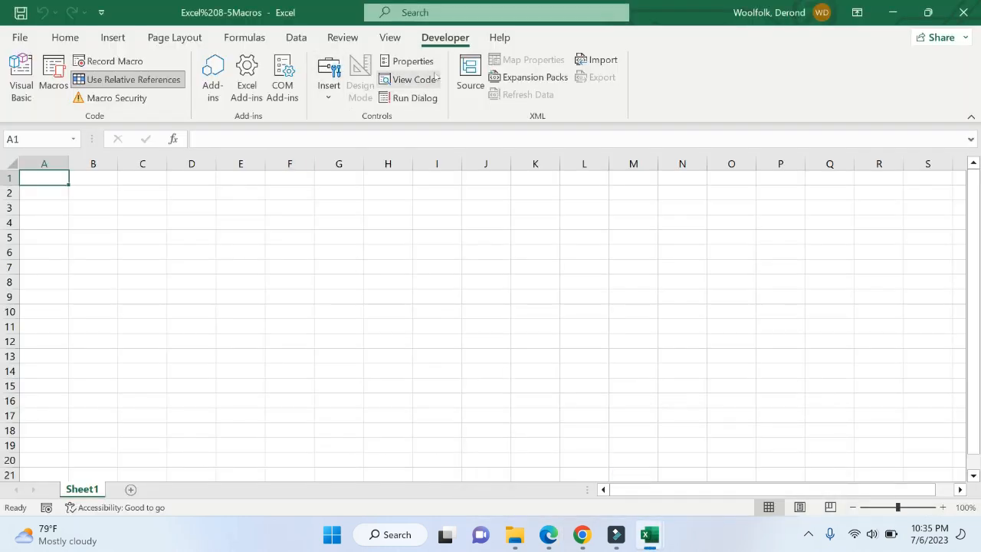
pyautogui.click(135, 60)
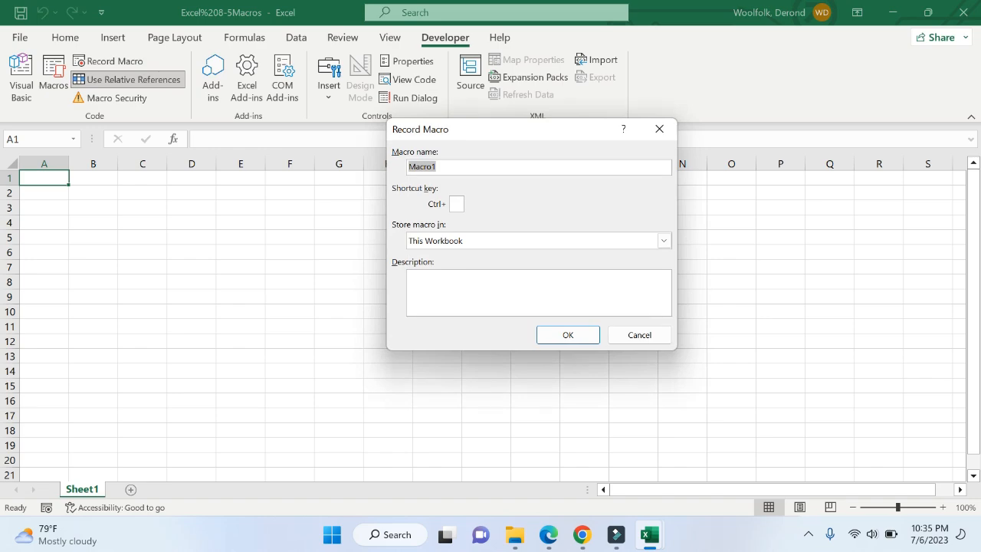
pyautogui.click(657, 542)
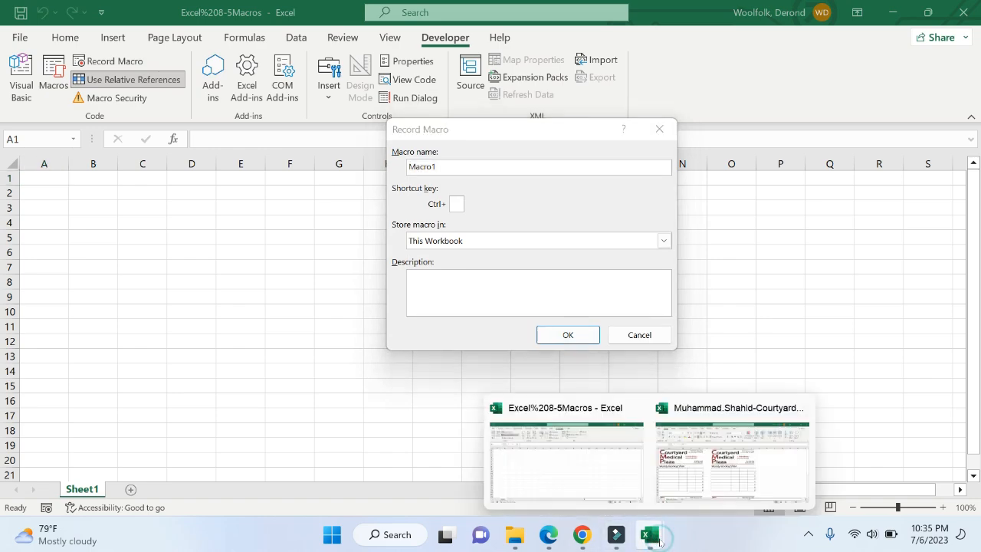
pyautogui.click(548, 534)
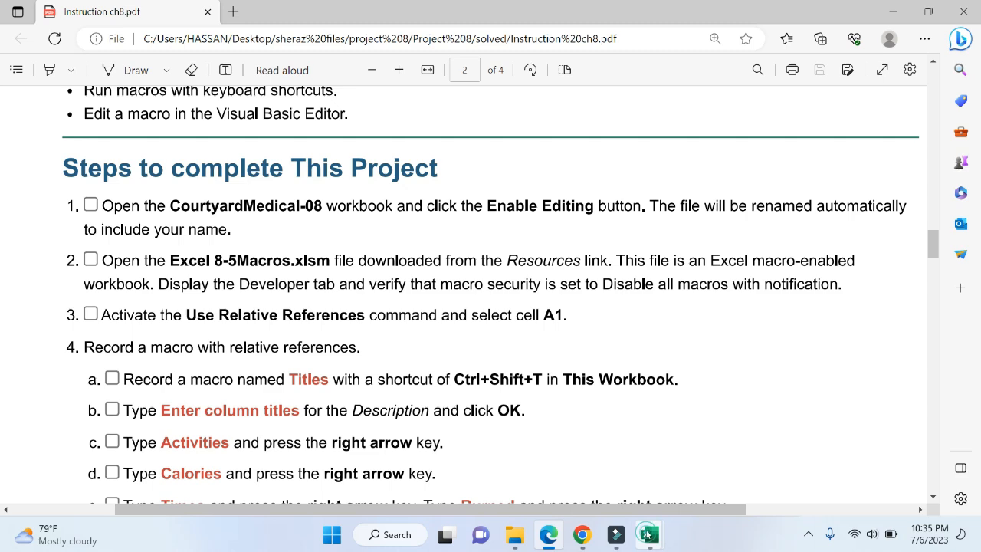
pyautogui.moveTo(648, 534)
pyautogui.click(546, 433)
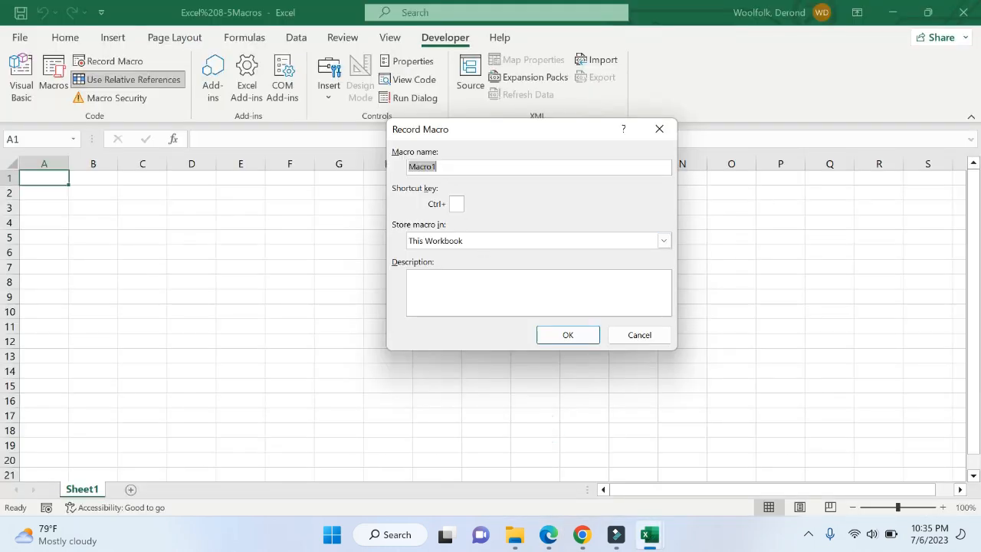
pyautogui.press('BackSpace')
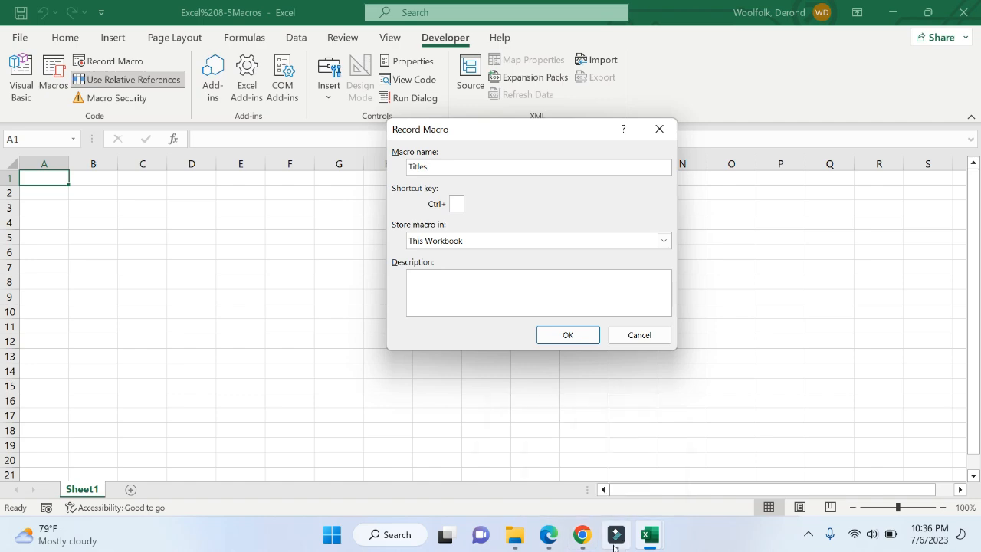
# - Look up the required shortcut in the PDF and assign Ctrl+Shift+T to the Titles macro
pyautogui.click(528, 514)
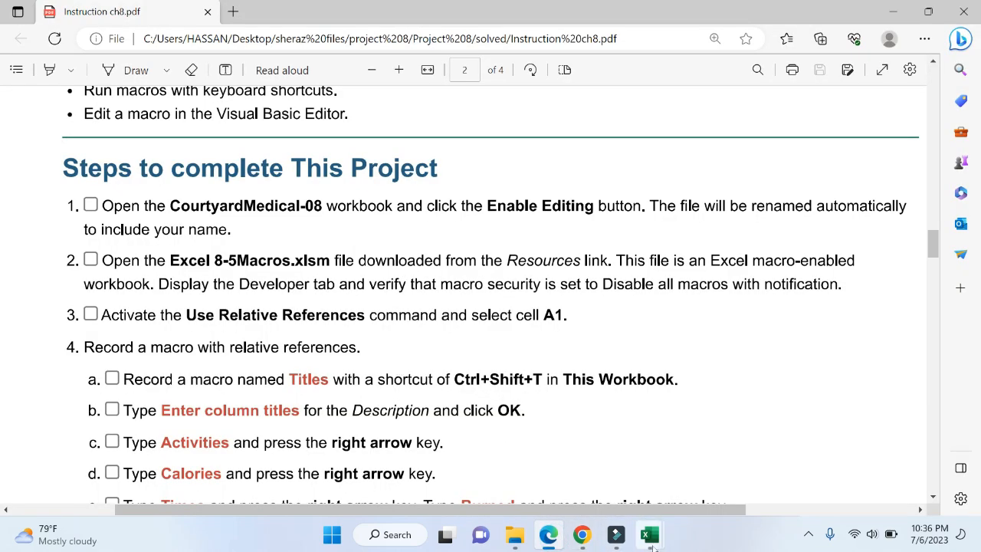
pyautogui.moveTo(649, 534)
pyautogui.click(539, 452)
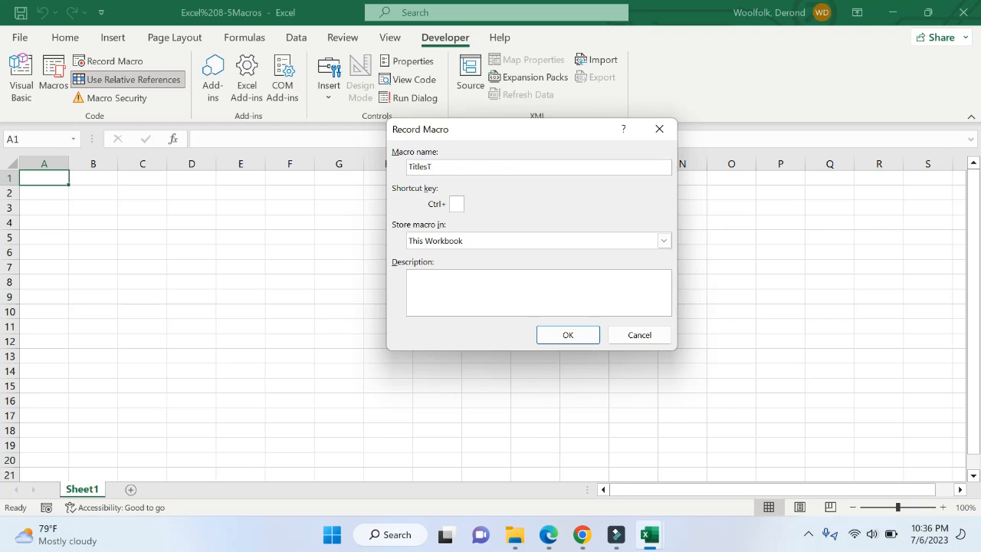
pyautogui.press('BackSpace')
pyautogui.click(457, 203)
pyautogui.write('T')
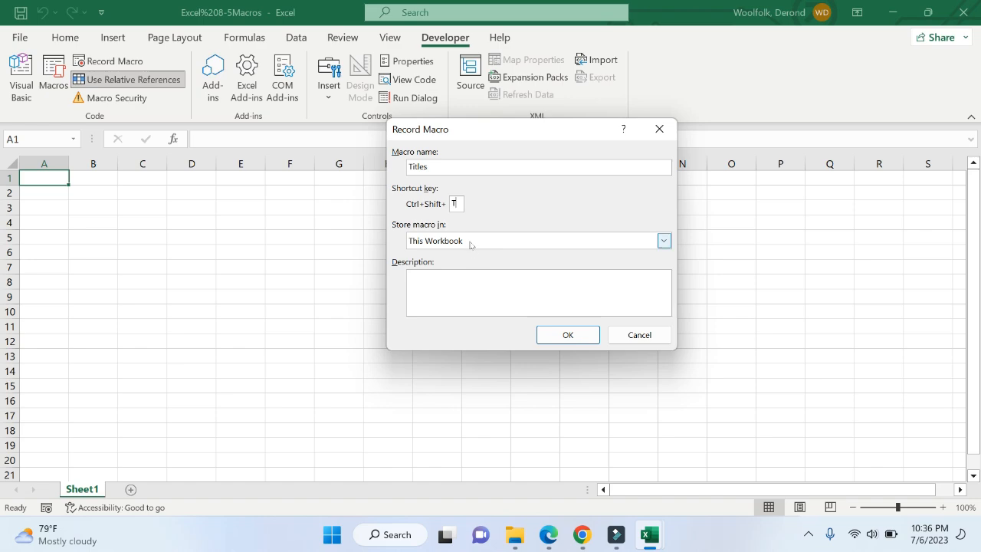
# - Look up the macro description in the PDF instructions and enter "Enter Cloum Title" as the Titles macro's description
pyautogui.click(459, 300)
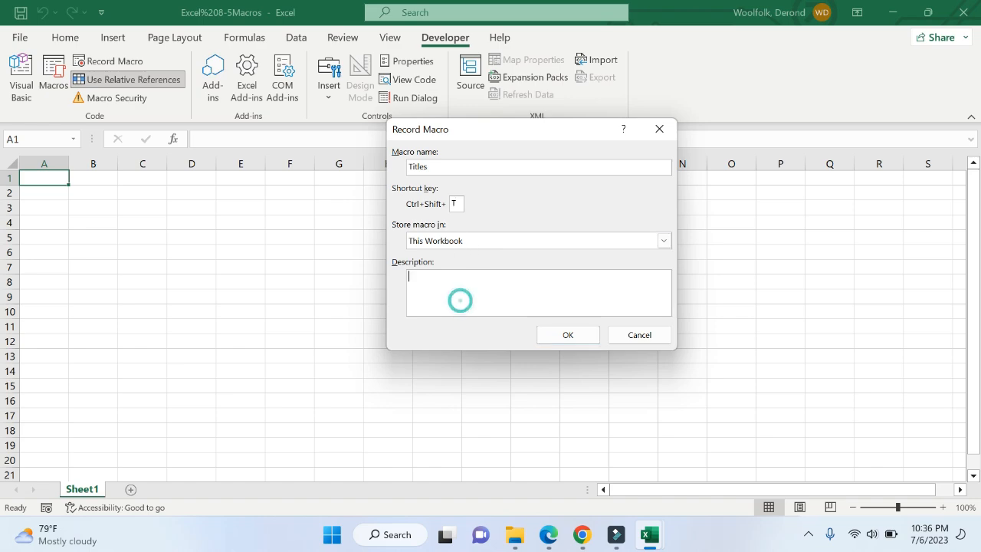
pyautogui.click(549, 534)
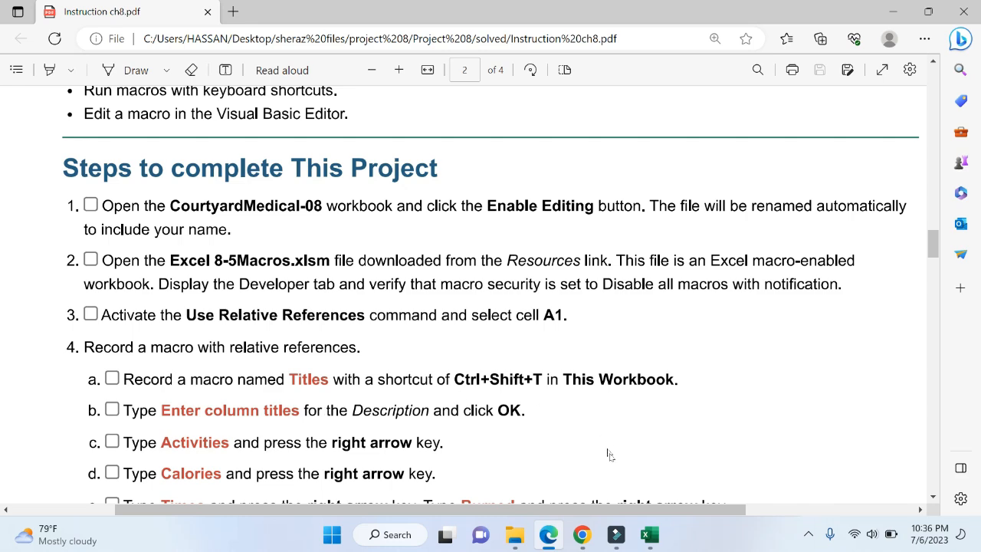
pyautogui.moveTo(653, 542)
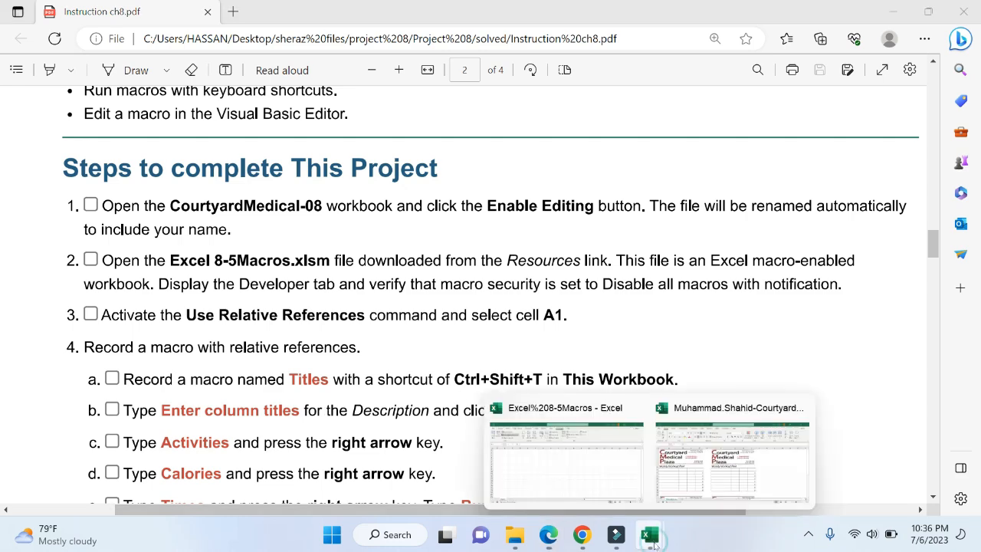
pyautogui.click(575, 483)
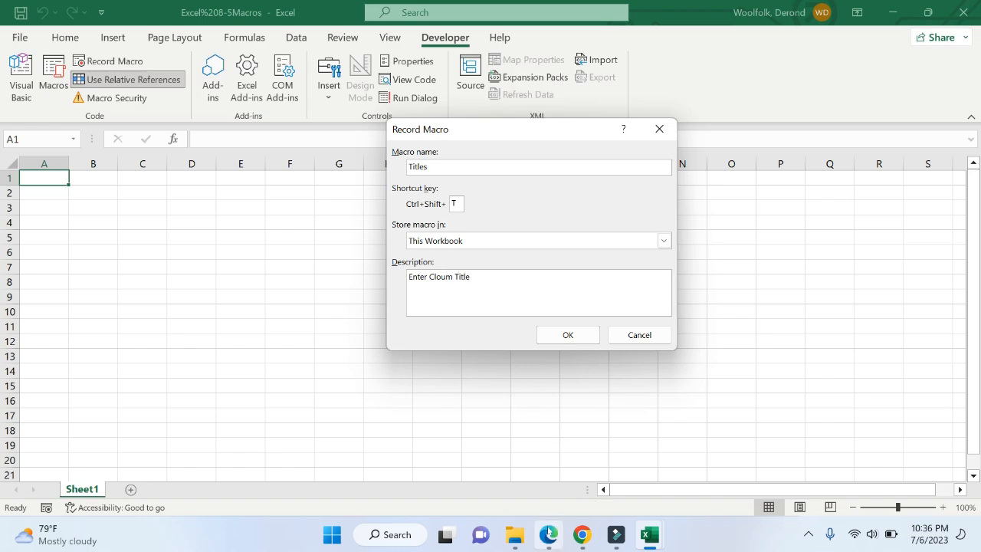
# - Recheck the description wording in the PDF and correct the Titles macro's description to "Enter Column titles"
pyautogui.click(548, 535)
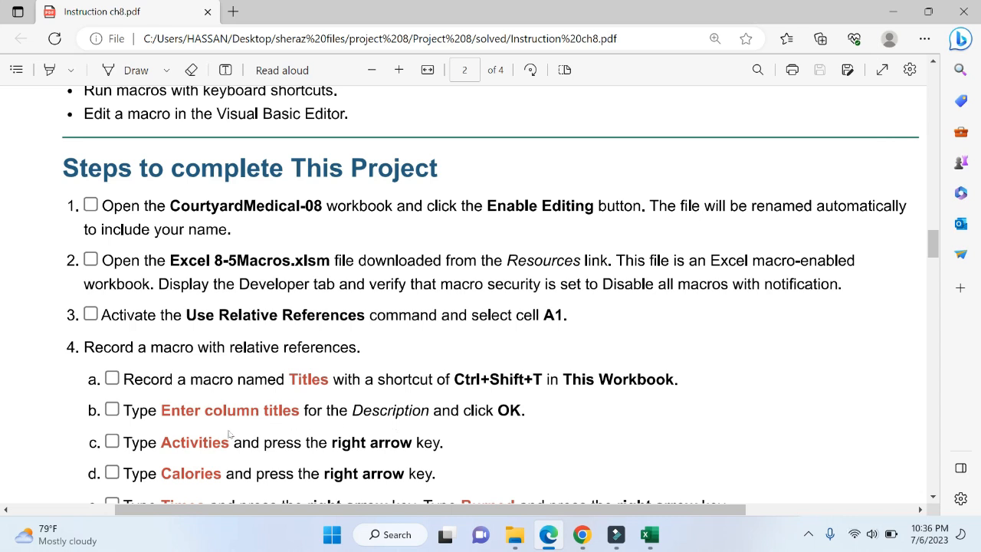
pyautogui.click(656, 543)
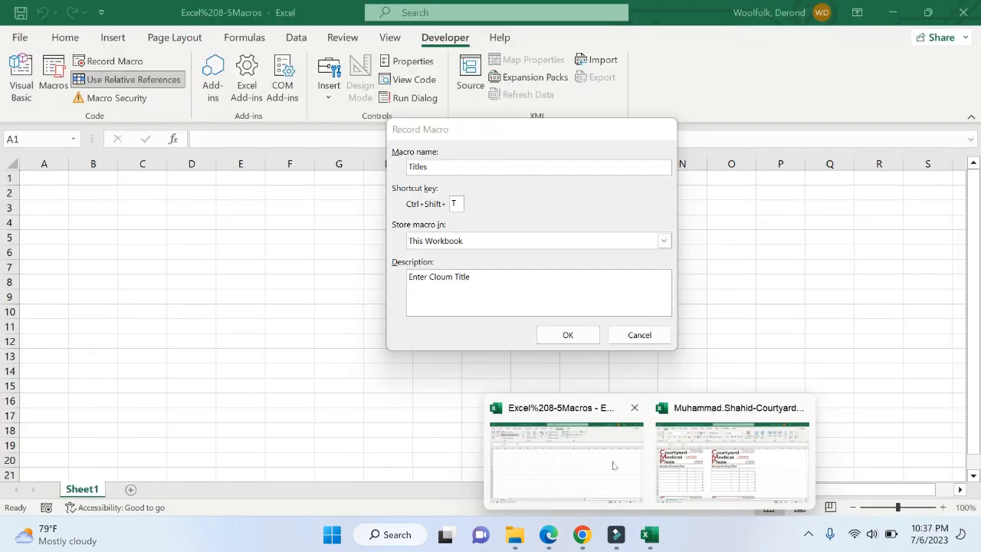
pyautogui.click(613, 466)
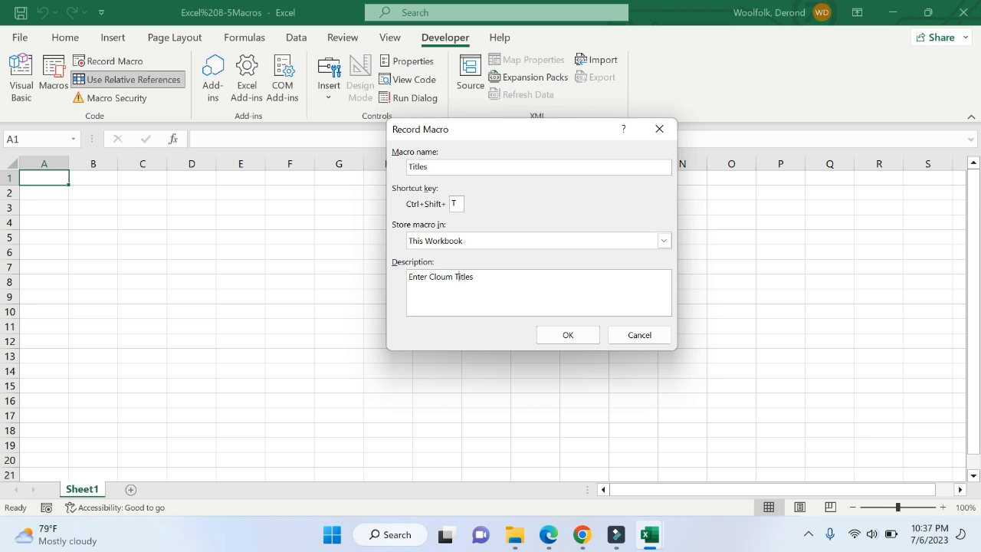
pyautogui.press('BackSpace')
pyautogui.write('t')
pyautogui.write('n')
pyautogui.press('BackSpace')
pyautogui.press('BackSpace')
pyautogui.write('ol')
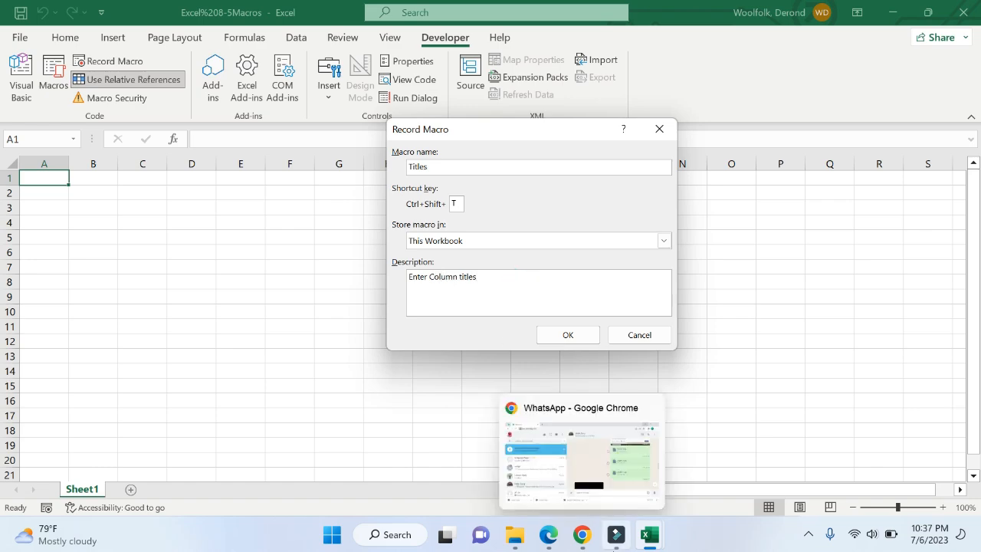
# - Check the PDF instructions once more and start recording the Titles macro in the Excel%208-5Macros workbook
pyautogui.click(541, 537)
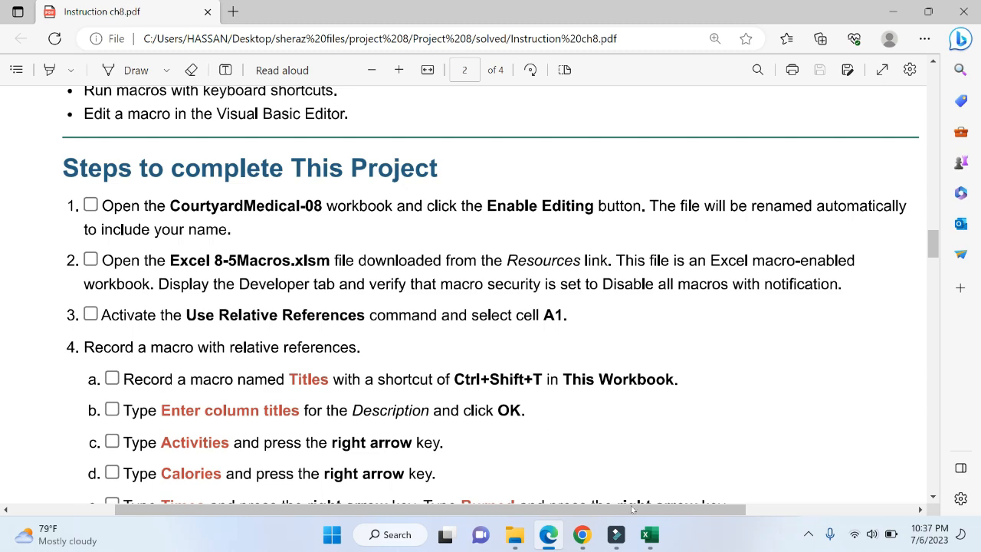
pyautogui.moveTo(648, 534)
pyautogui.click(573, 489)
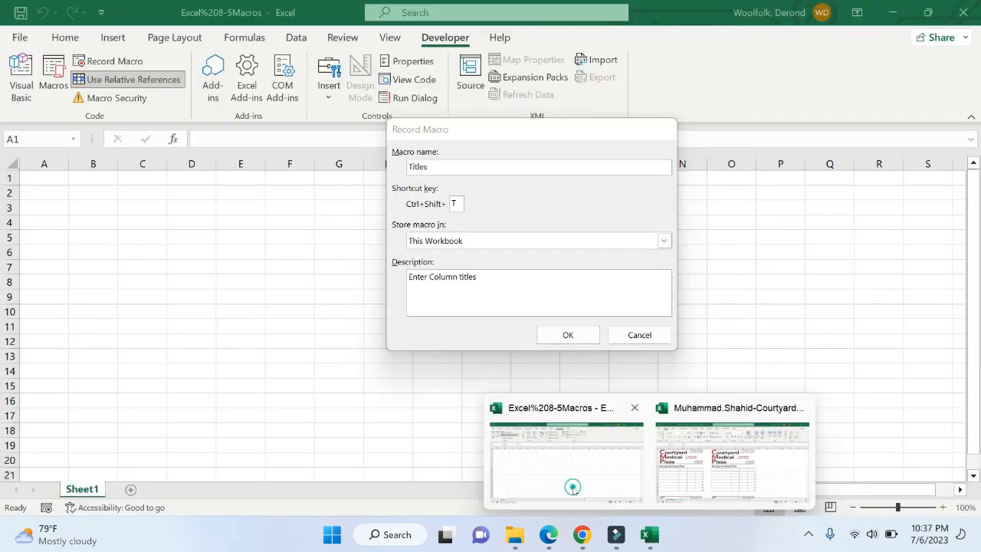
pyautogui.click(580, 336)
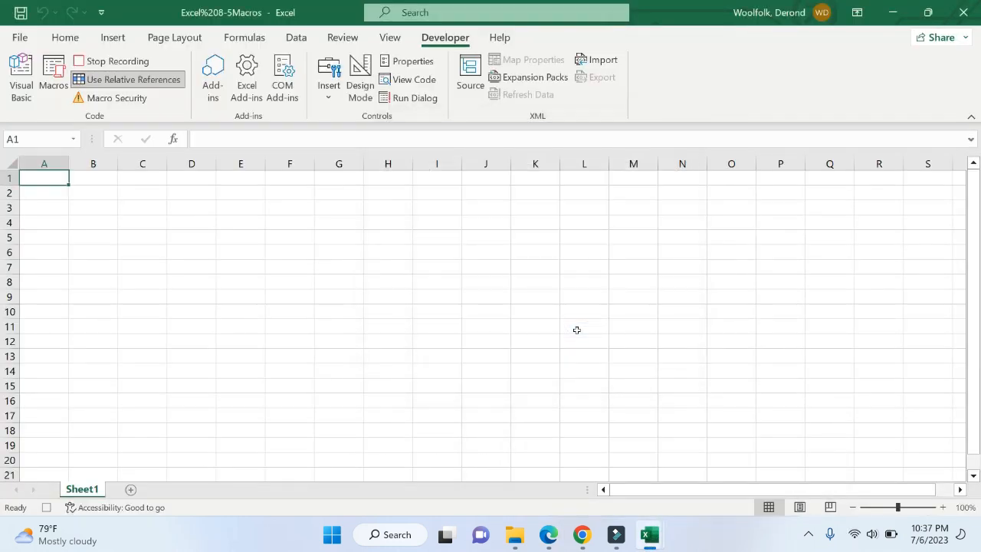
# - Look up the first column title in the PDF and enter Activites in cell A1 of the Excel%208-5Macros workbook
pyautogui.click(548, 534)
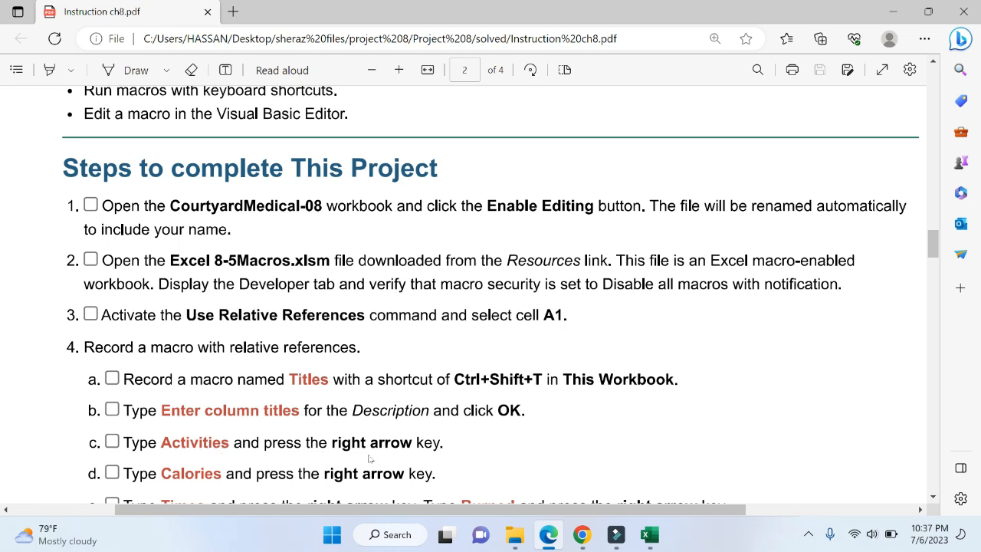
pyautogui.click(649, 534)
pyautogui.click(613, 408)
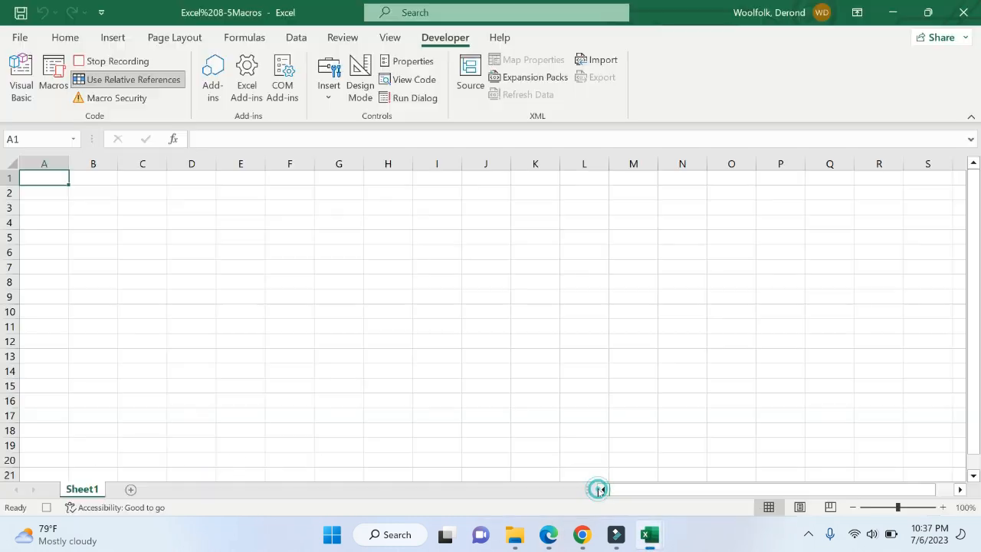
pyautogui.write('Ac')
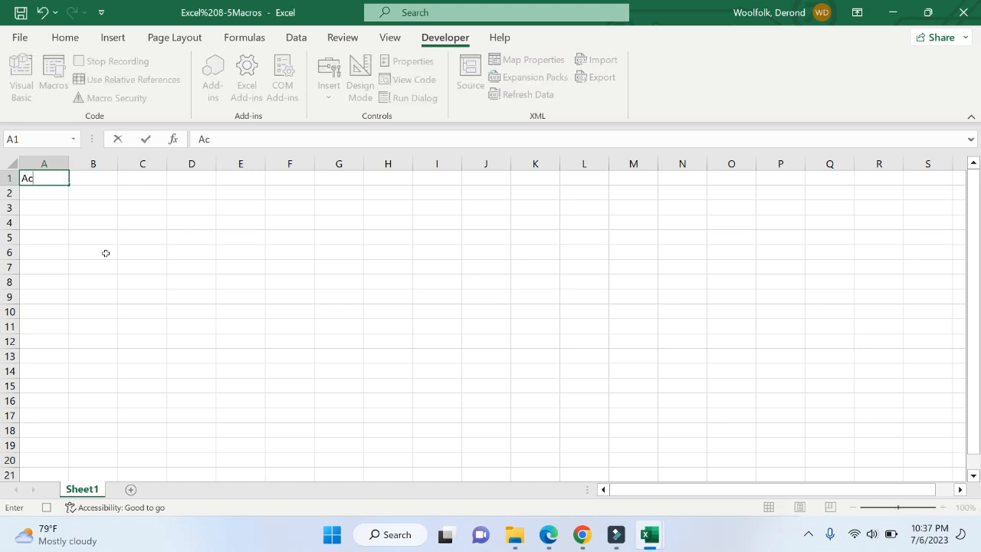
pyautogui.write('tivites')
pyautogui.press('Tab')
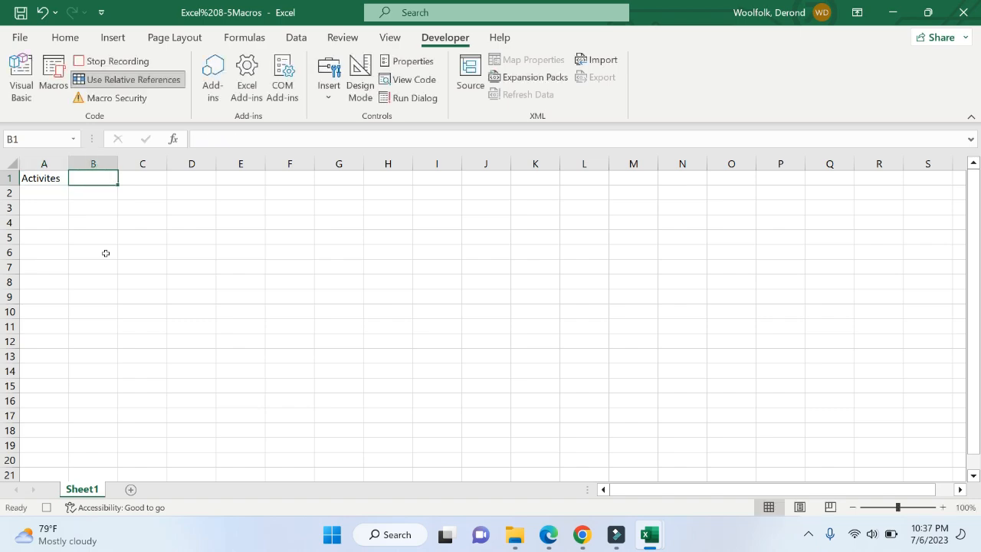
# - Look up the second column title in the PDF and enter Calories in cell B1 of the Excel%208-5Macros workbook
pyautogui.moveTo(551, 527)
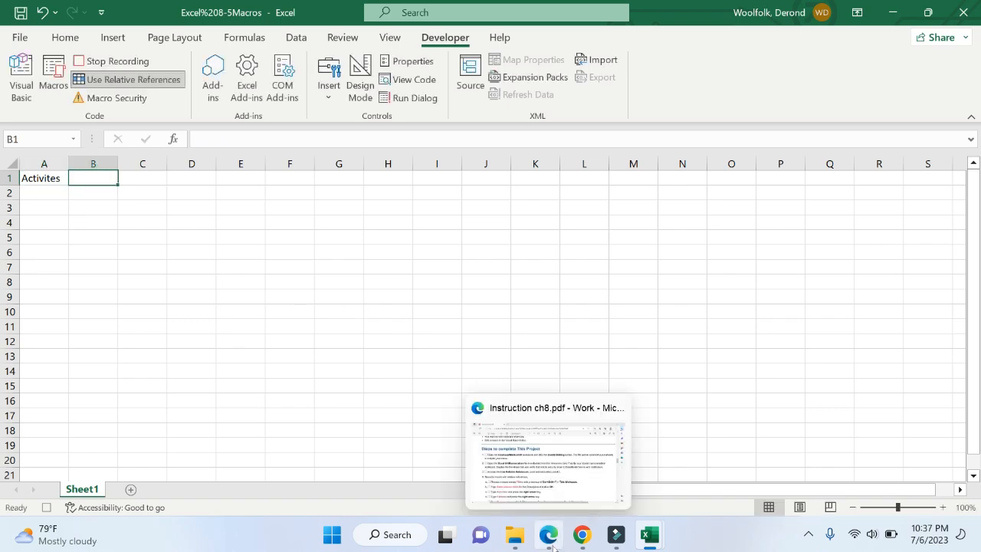
pyautogui.click(521, 482)
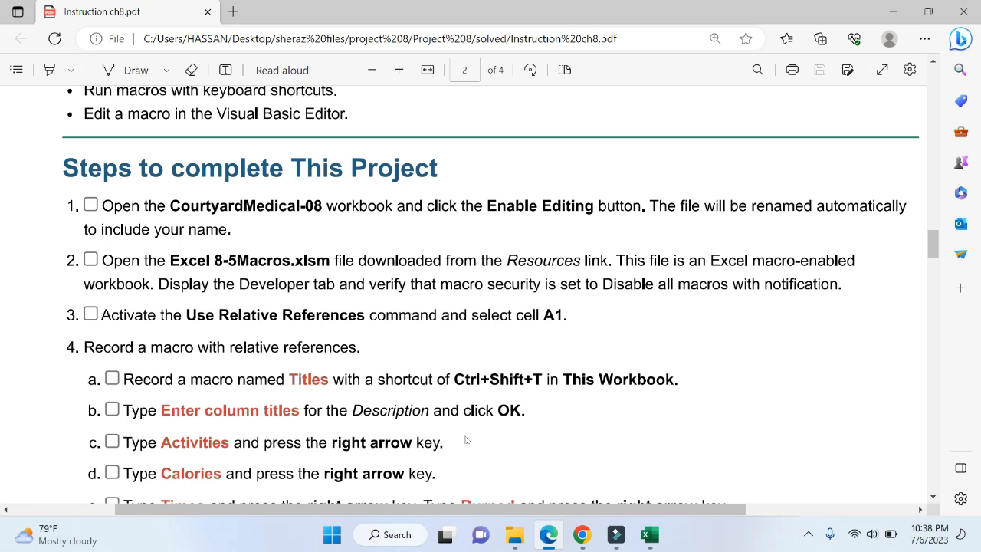
pyautogui.click(649, 534)
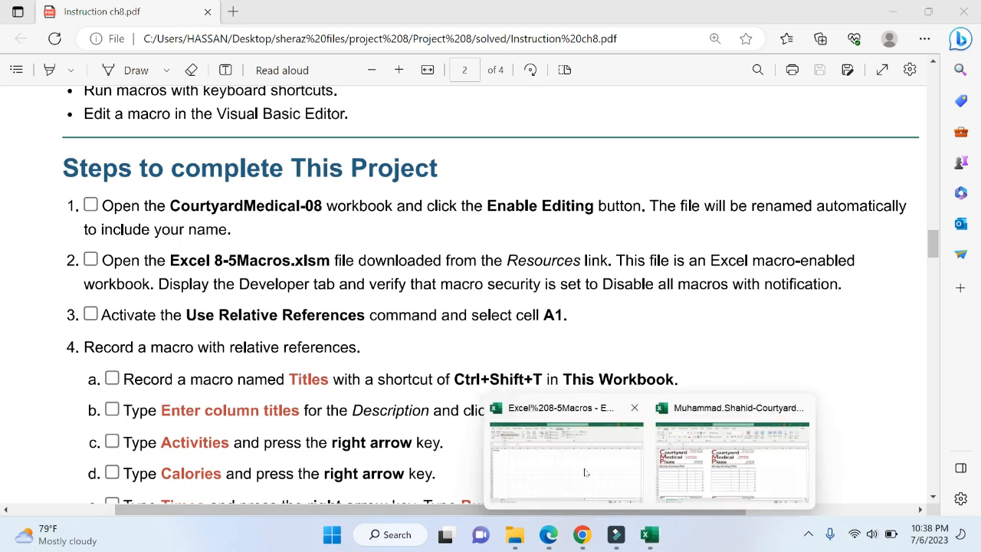
pyautogui.click(584, 472)
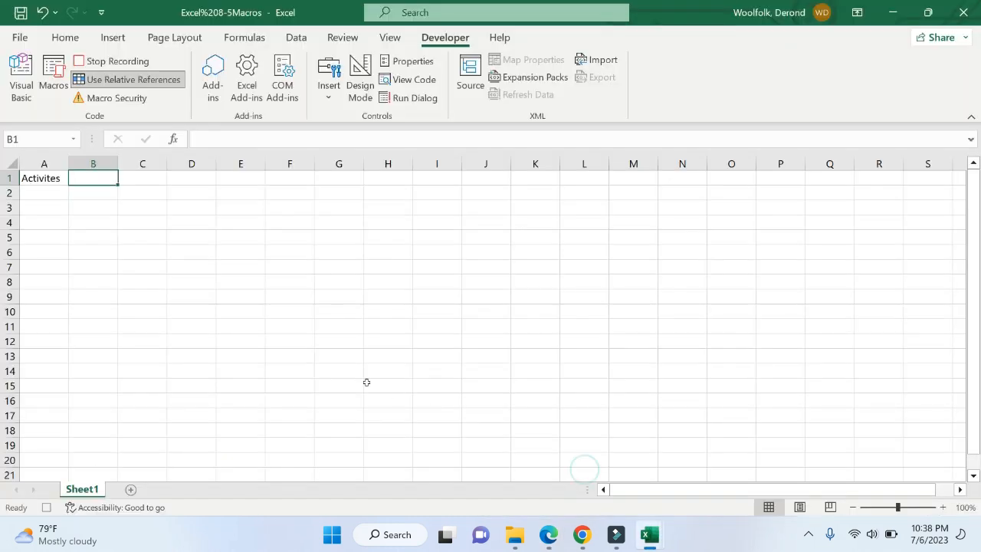
pyautogui.click(219, 138)
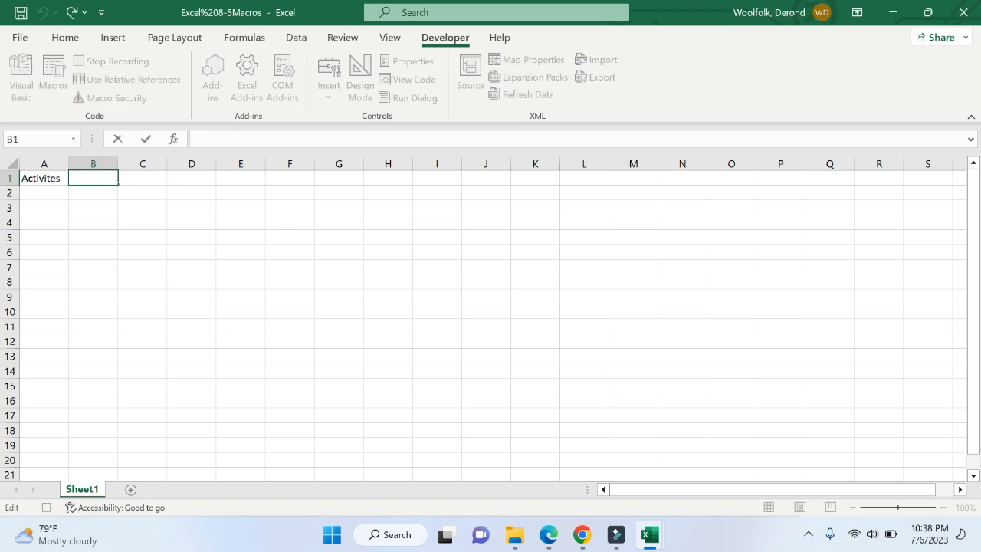
pyautogui.write('Calories')
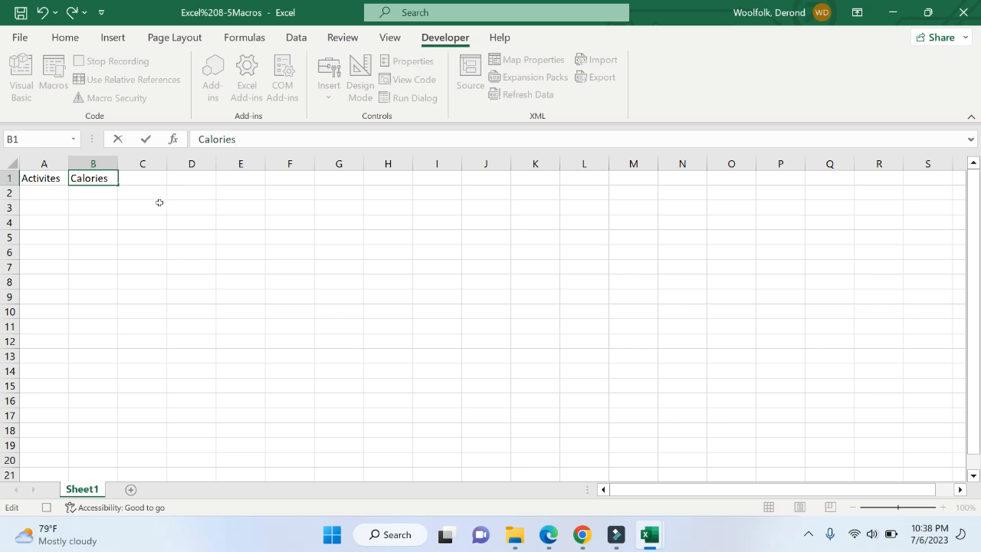
pyautogui.click(108, 180)
pyautogui.press('Return')
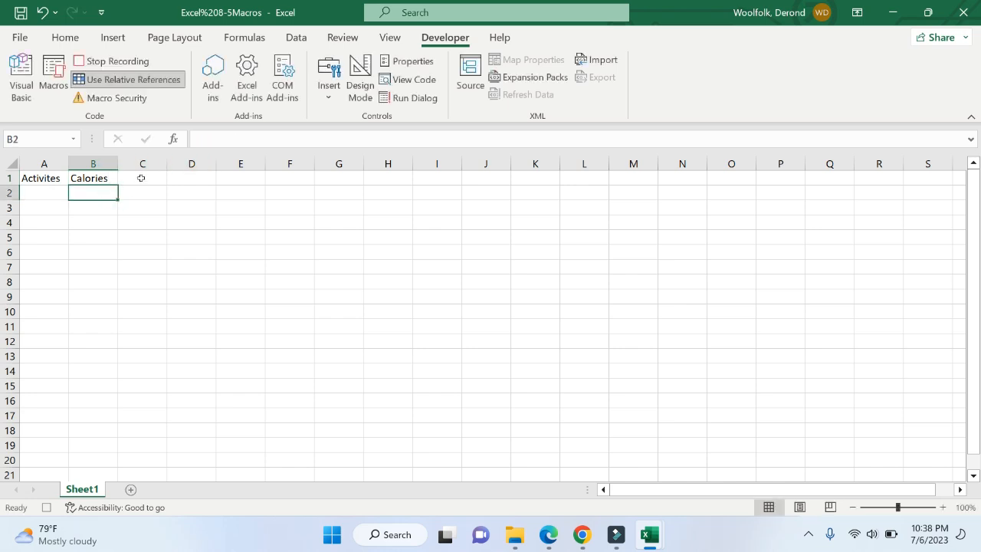
# - Look up the third column title in the PDF and enter Time in cell C1 of the Excel%208-5Macros workbook
pyautogui.click(141, 177)
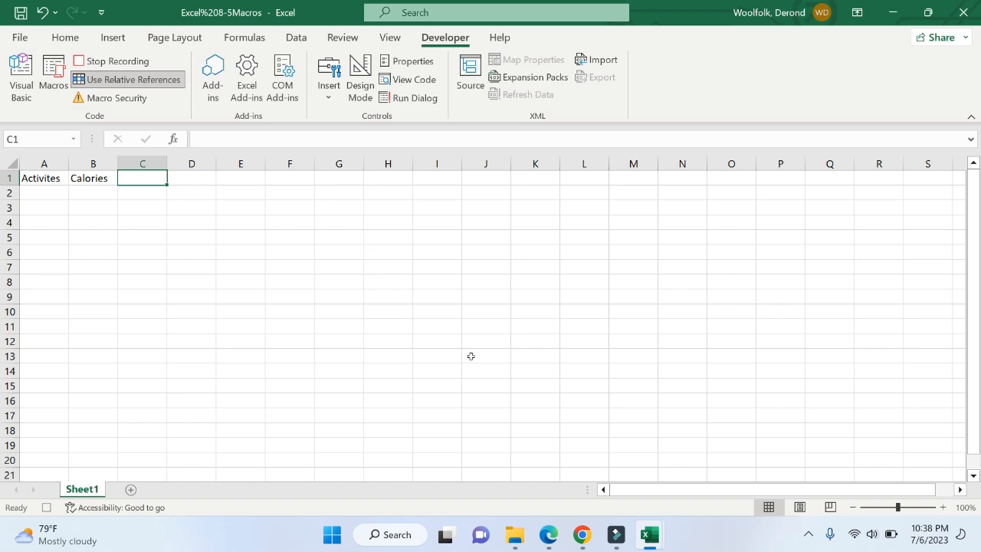
pyautogui.click(548, 534)
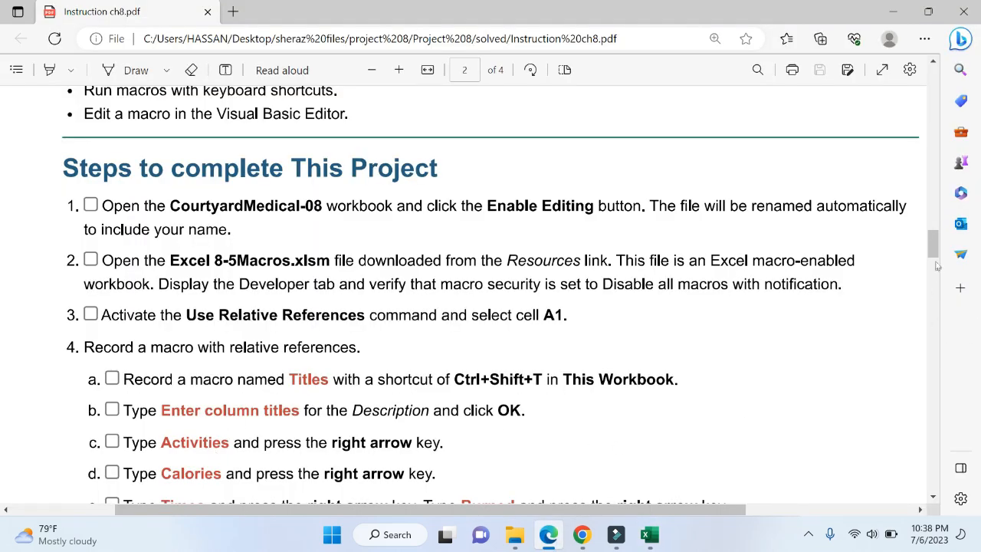
pyautogui.scroll(-2, 934, 259)
pyautogui.scroll(-2, 933, 259)
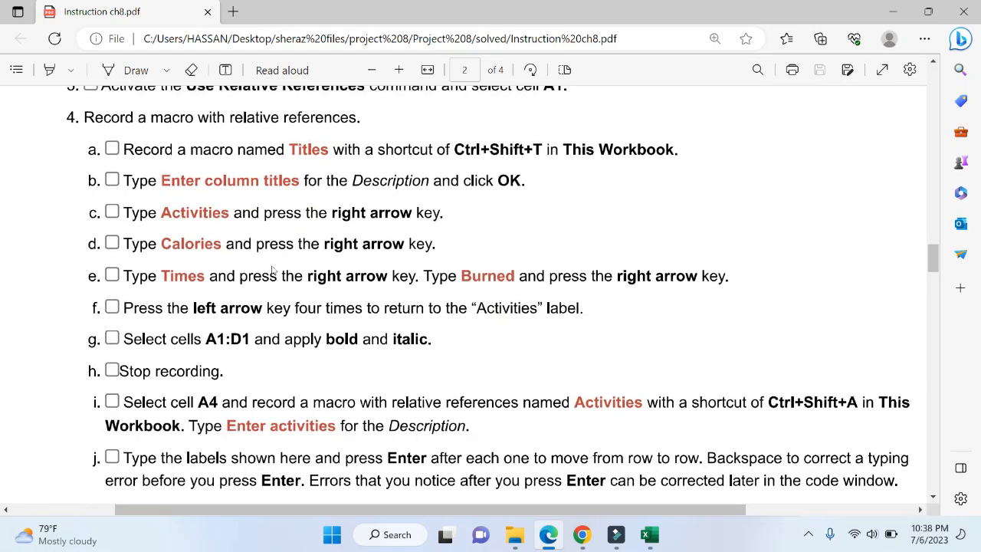
pyautogui.scroll(2, 272, 268)
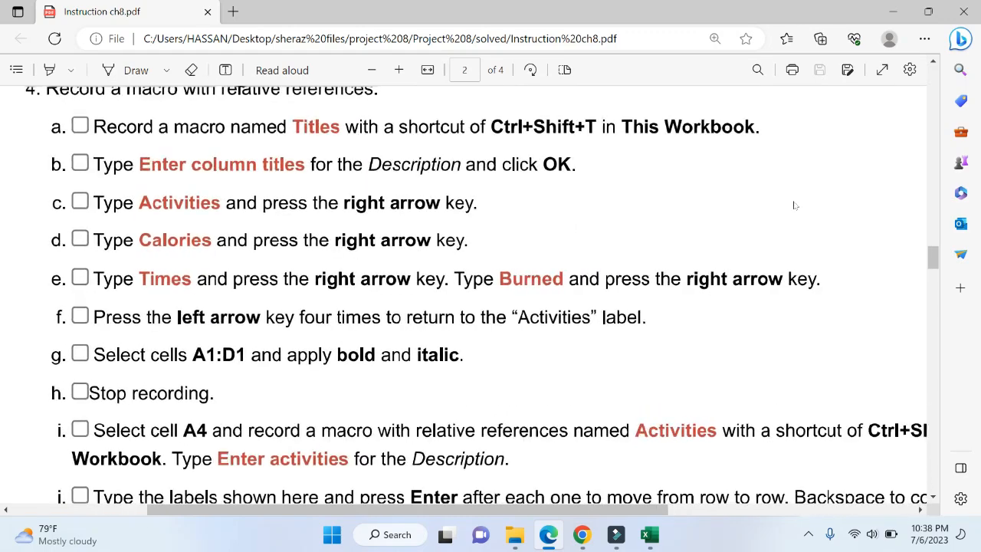
pyautogui.scroll(-2, 935, 259)
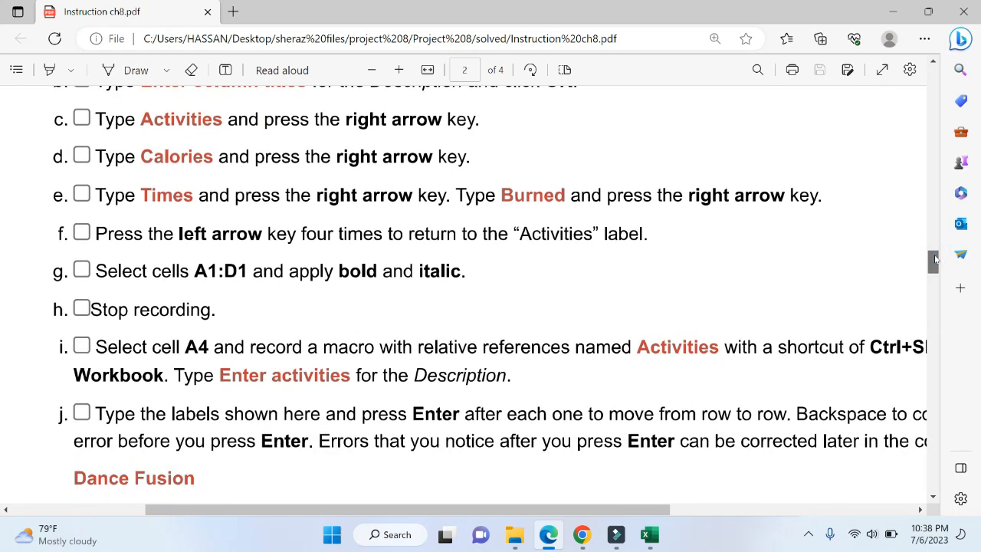
pyautogui.moveTo(935, 259); pyautogui.dragTo(935, 259)
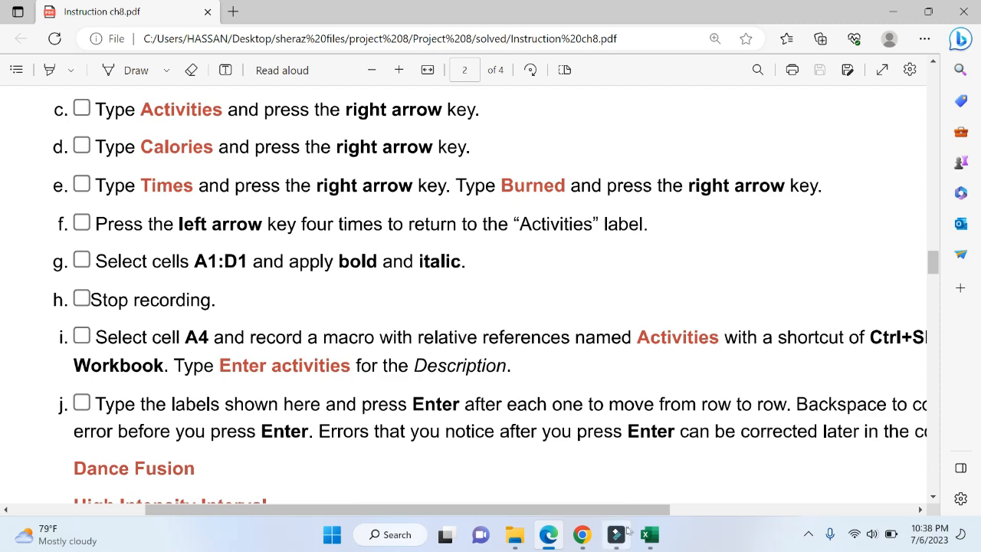
pyautogui.click(649, 535)
pyautogui.click(612, 489)
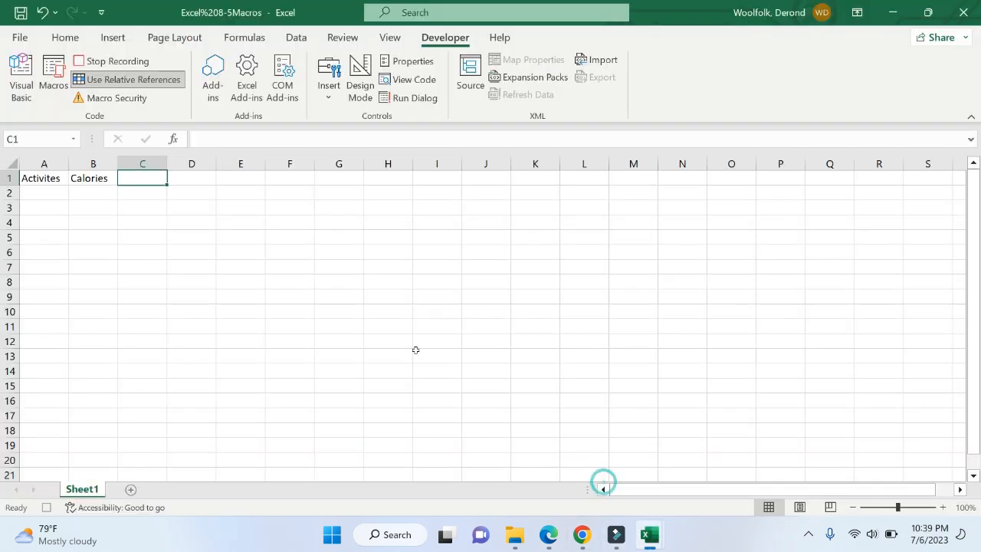
pyautogui.write('Time')
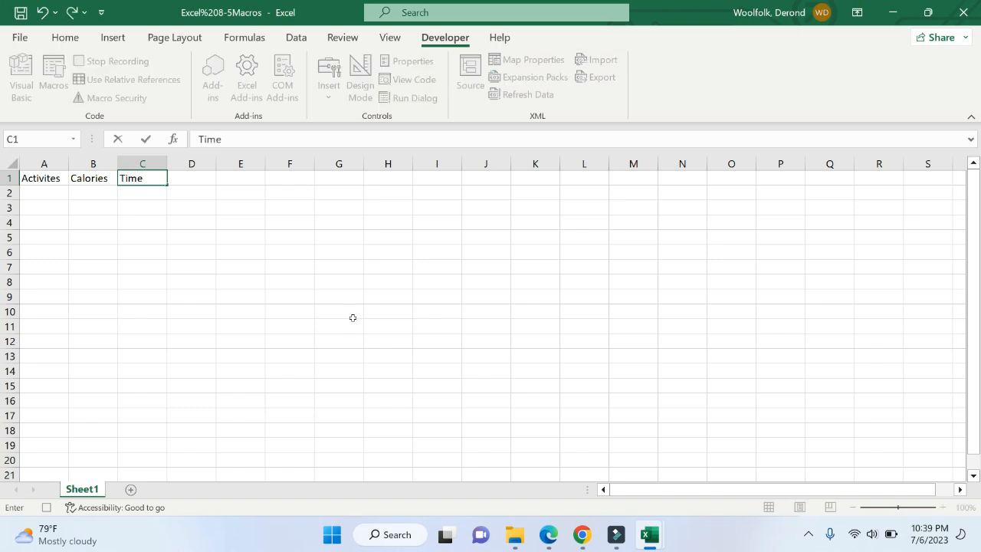
pyautogui.press('Tab')
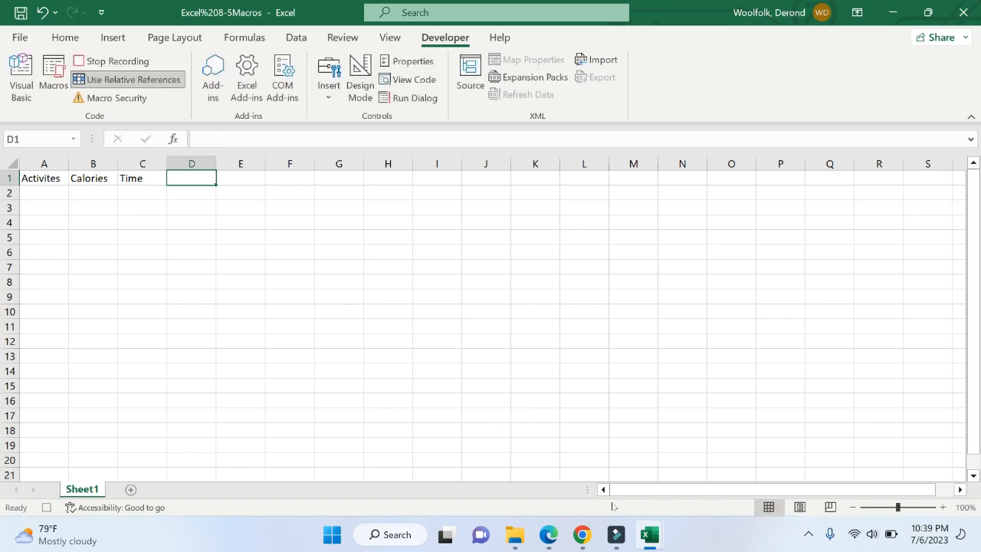
# - Look up the fourth column title in the PDF and enter Burned in cell D1 of the Excel%208-5Macros workbook
pyautogui.click(548, 534)
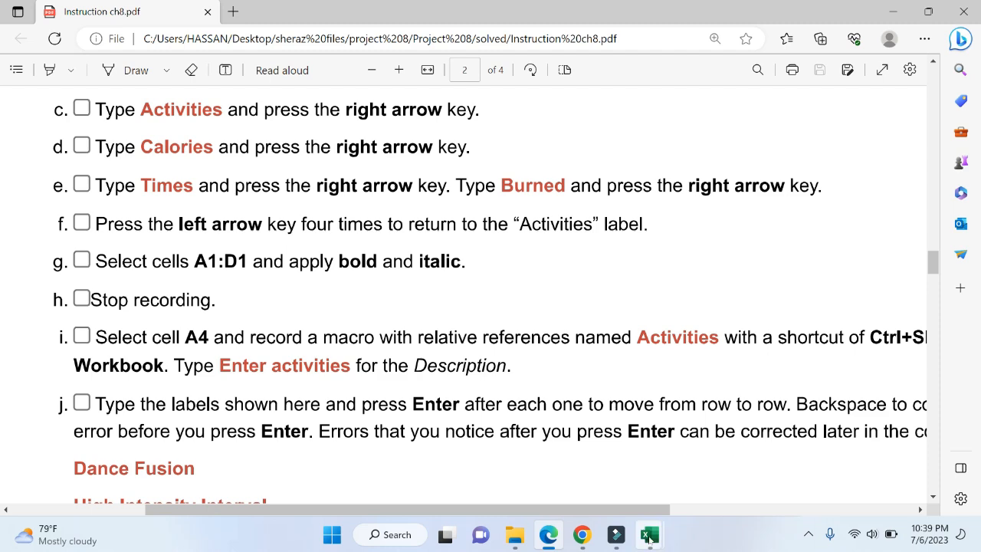
pyautogui.moveTo(650, 539)
pyautogui.click(606, 466)
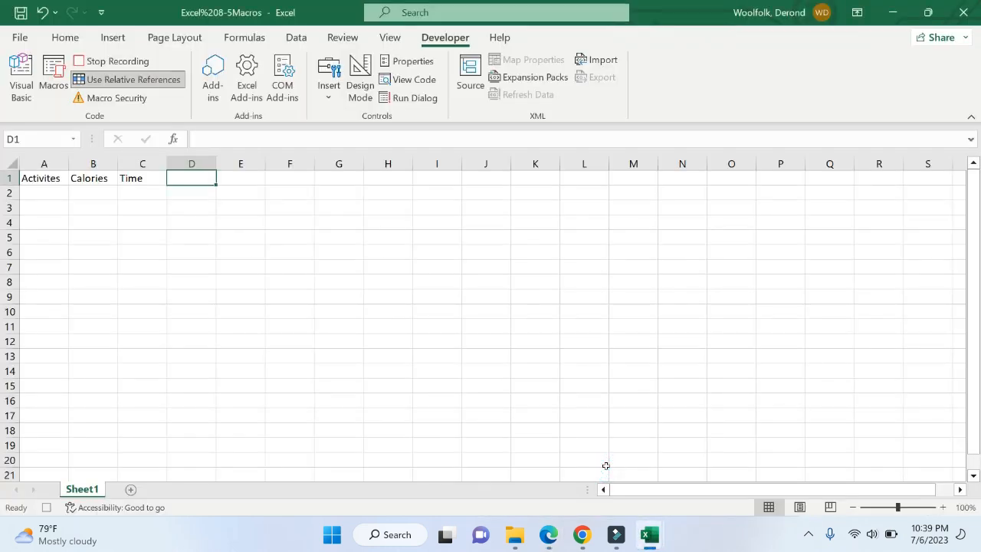
pyautogui.write('Bur')
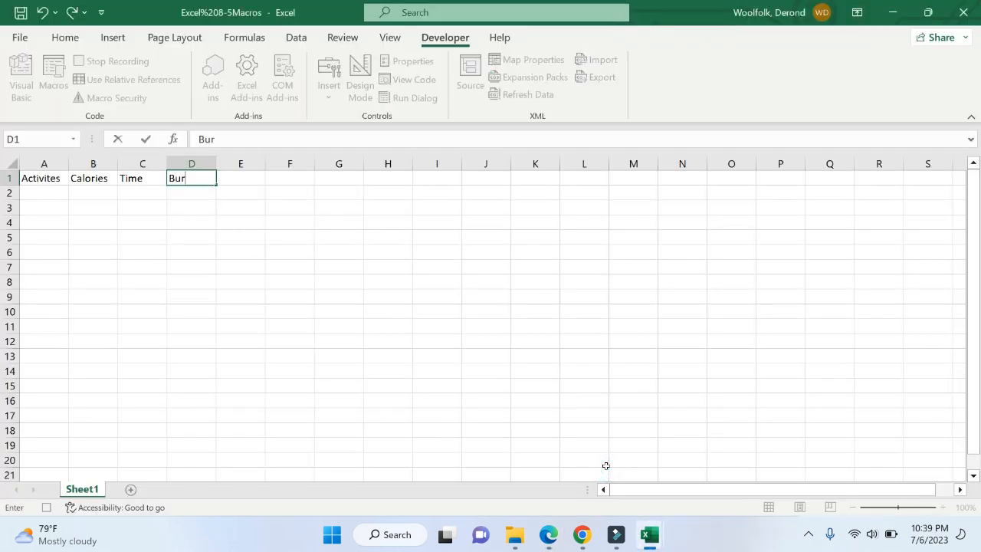
pyautogui.write('ned')
# - Look up the next instruction in the PDF and return to the Activites label in cell A1 of the Excel%208-5Macros workbook
pyautogui.click(549, 534)
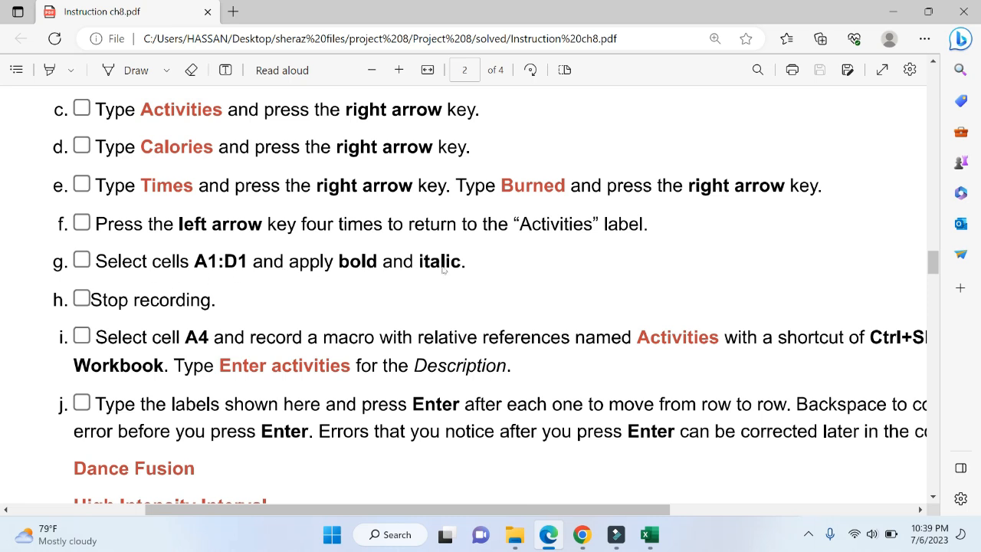
pyautogui.moveTo(650, 534)
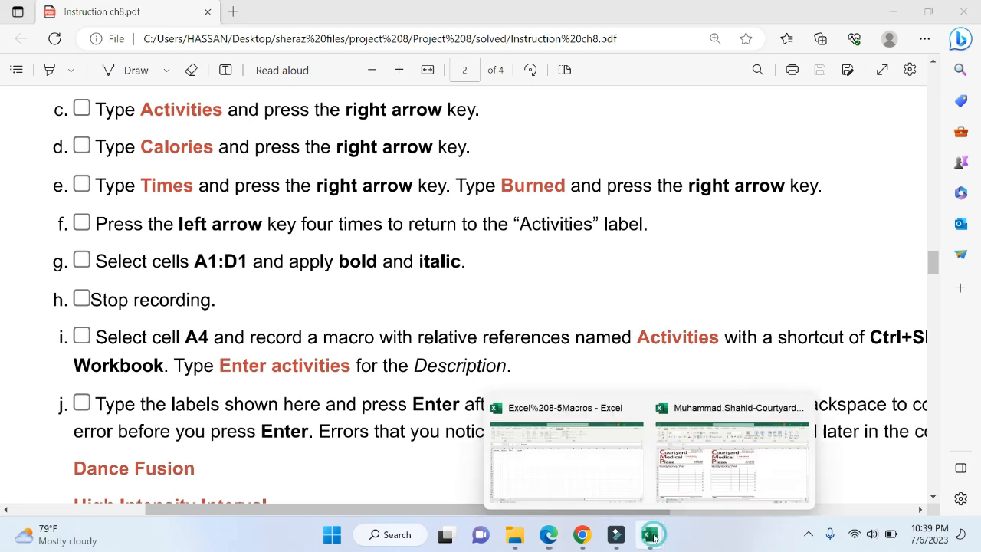
pyautogui.click(584, 447)
pyautogui.press('Tab')
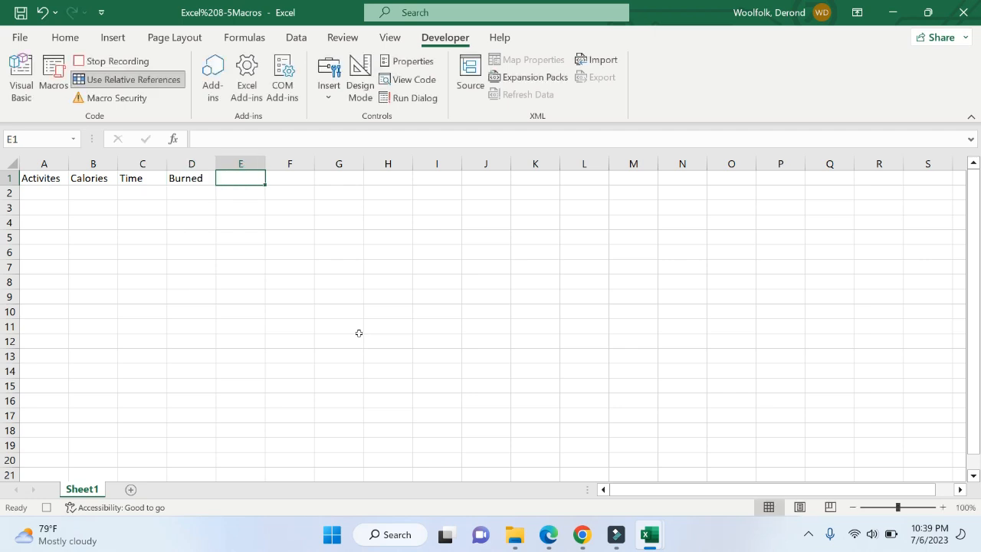
pyautogui.press('Left')
pyautogui.press('Left')
pyautogui.press('Left')
pyautogui.press('Left')
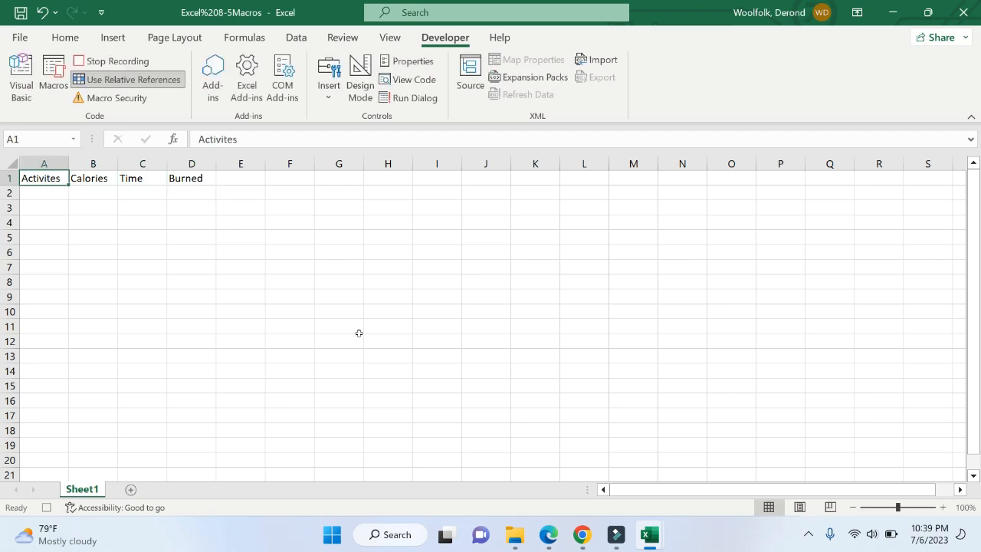
# - Apply bold and italic to the column titles in cells A1:D1
pyautogui.moveTo(62, 178); pyautogui.dragTo(199, 184)
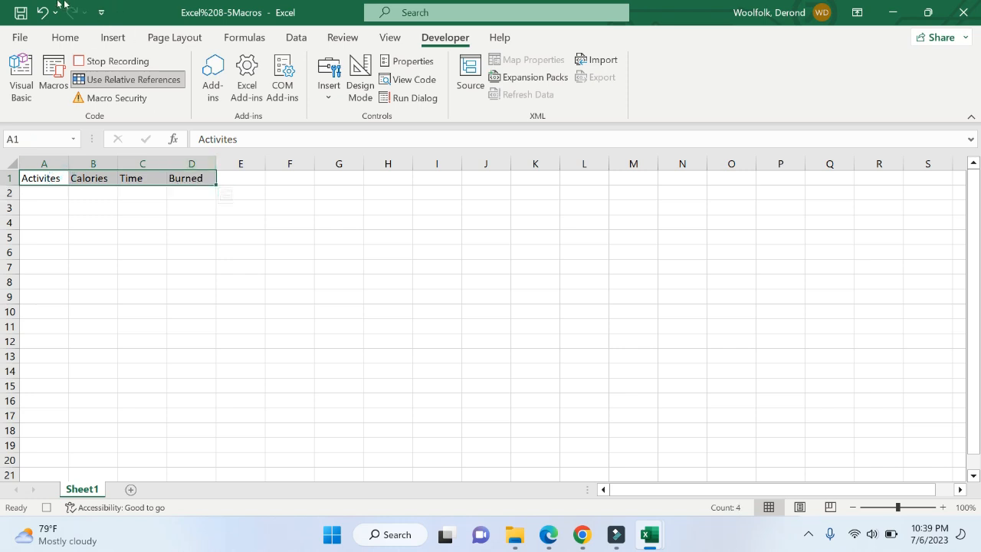
pyautogui.click(64, 37)
pyautogui.click(85, 91)
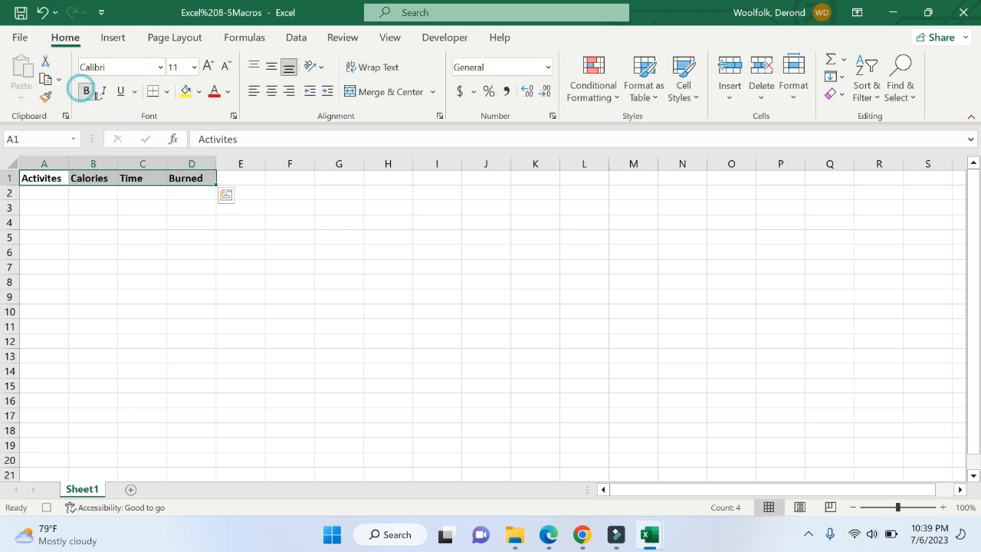
pyautogui.click(103, 91)
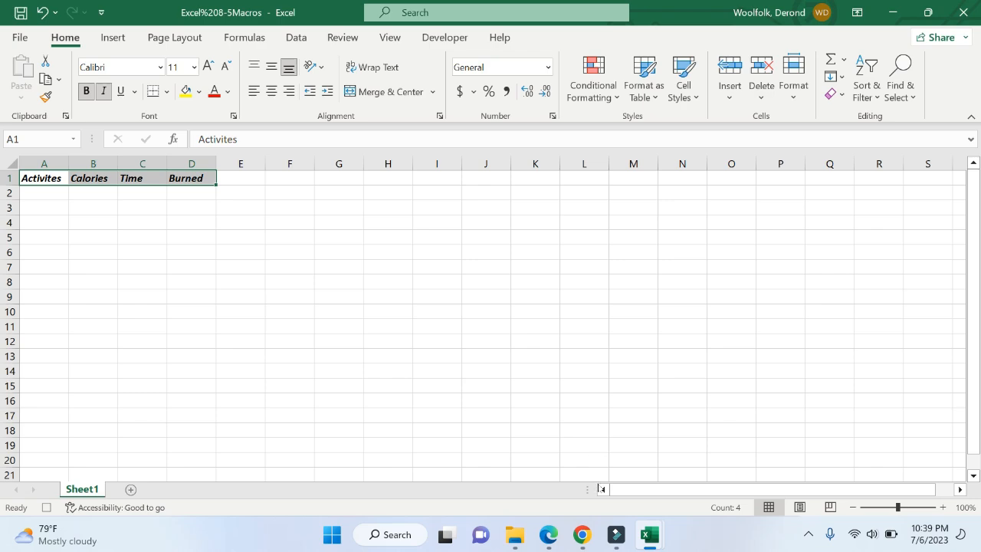
# - Check the next instruction in the PDF and stop recording the Titles macro in the Excel%208-5Macros workbook
pyautogui.click(548, 534)
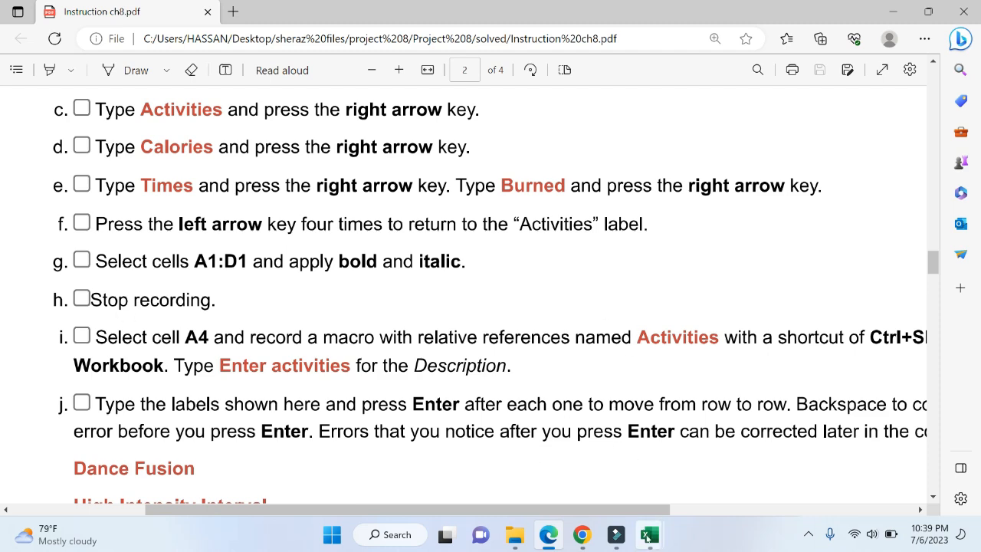
pyautogui.moveTo(649, 534)
pyautogui.click(561, 473)
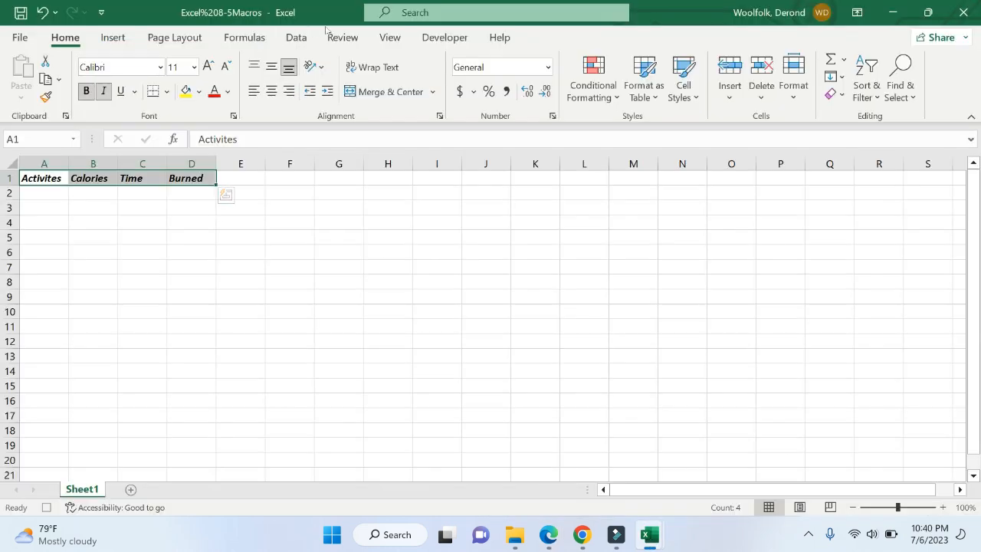
pyautogui.click(438, 37)
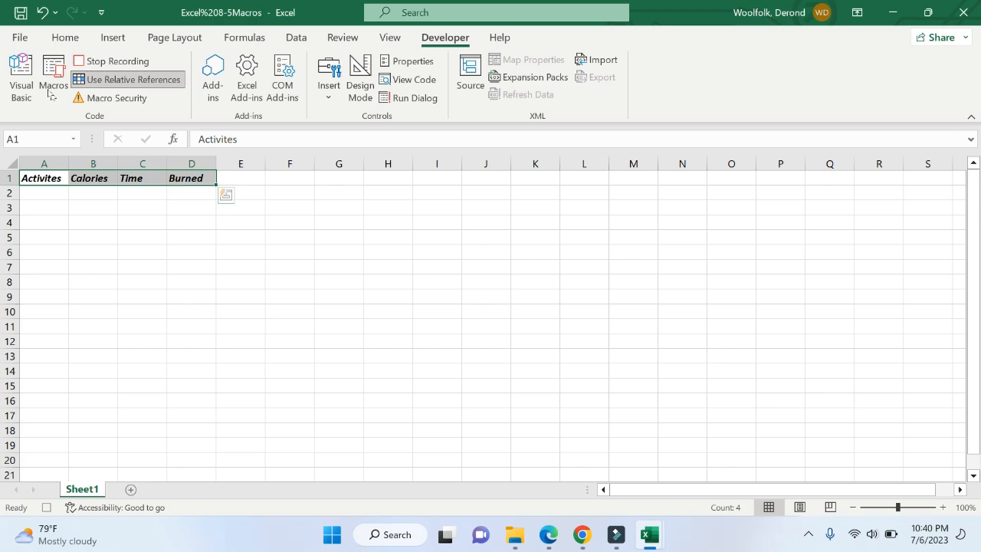
pyautogui.click(80, 61)
pyautogui.click(252, 225)
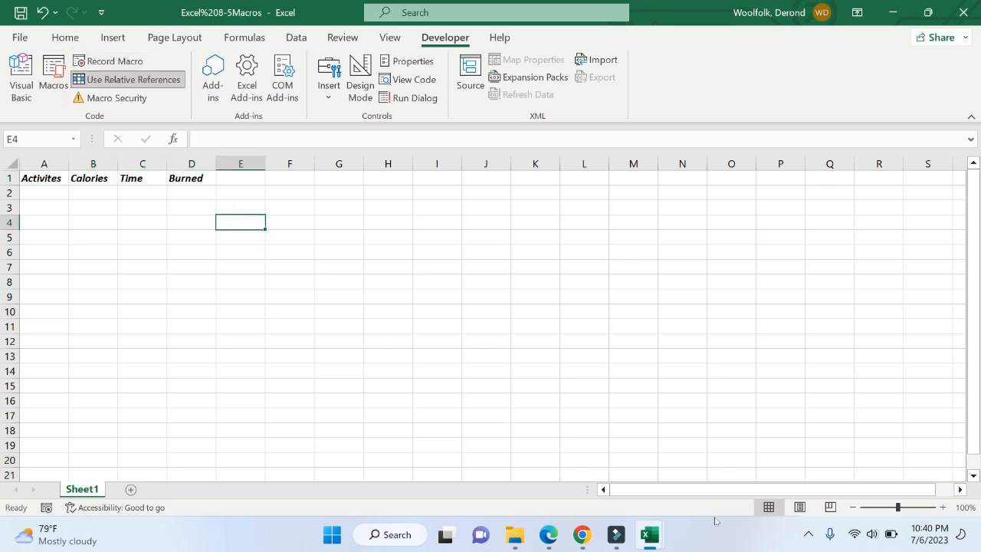
# - Look up the requirements for the Activities macro in the PDF and select cell A4 in the Excel%208-5Macros workbook
pyautogui.click(549, 534)
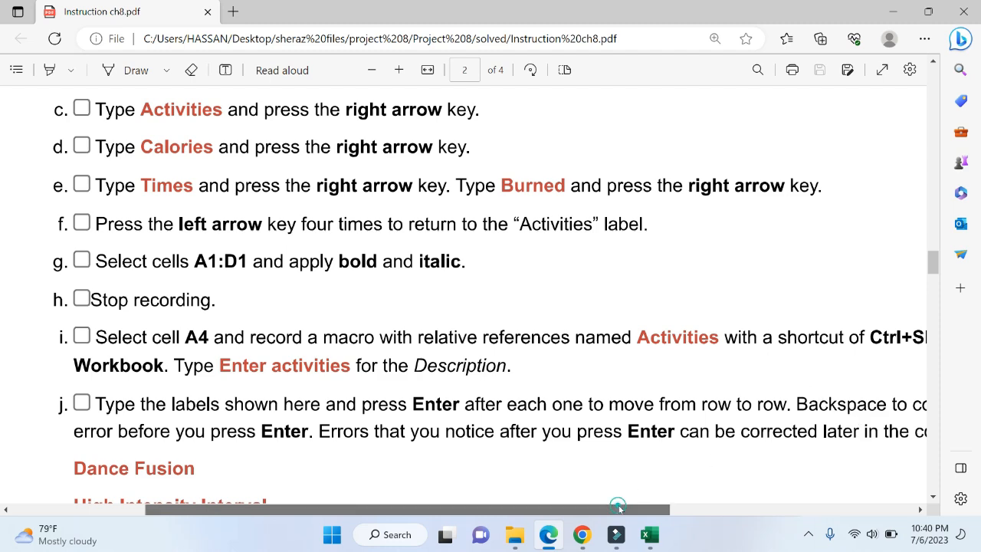
pyautogui.moveTo(636, 510); pyautogui.dragTo(719, 511)
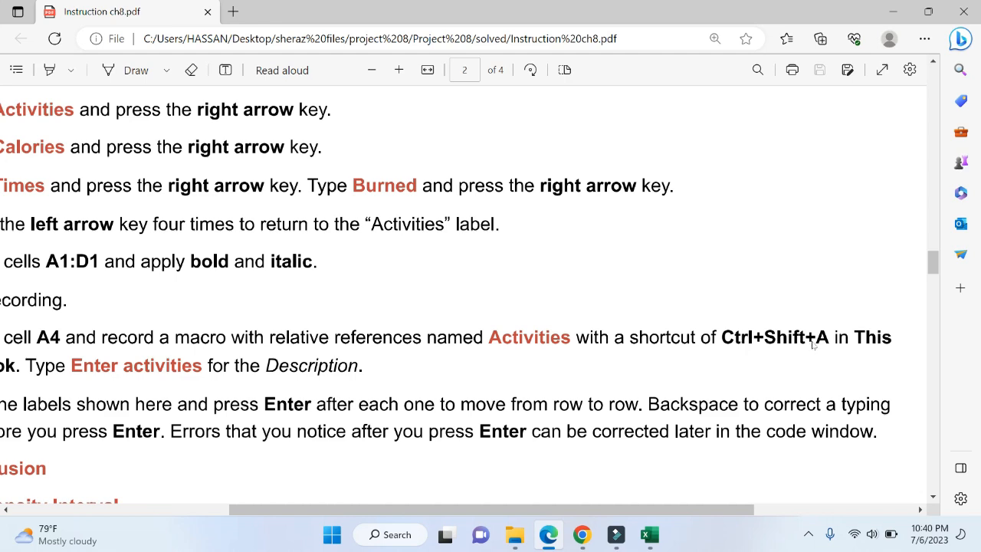
pyautogui.scroll(-2, 816, 345)
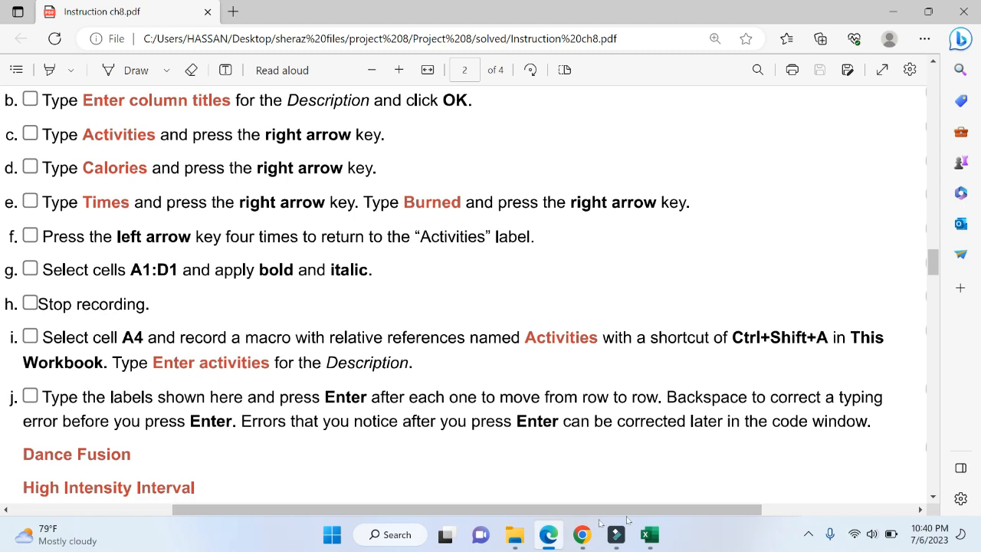
pyautogui.click(649, 534)
pyautogui.click(600, 474)
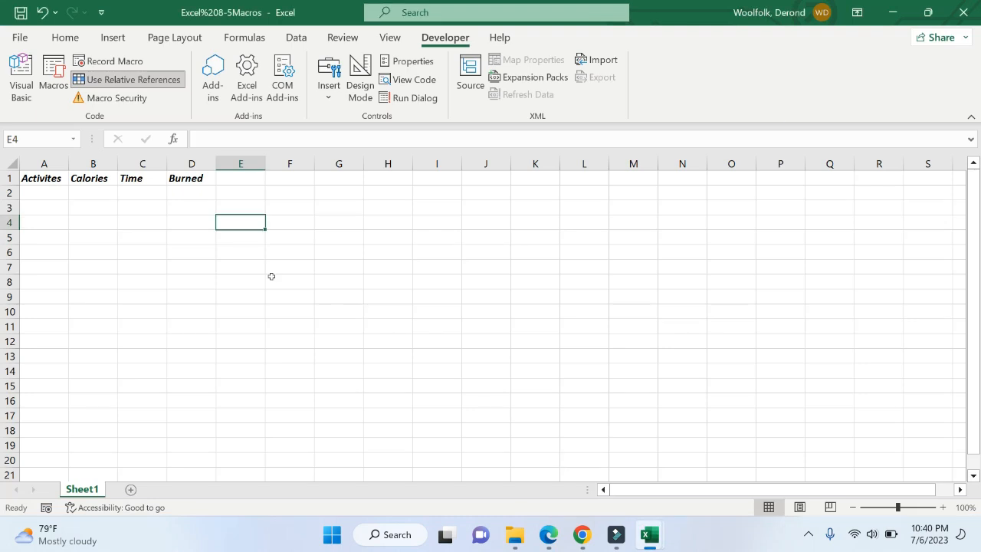
pyautogui.click(40, 225)
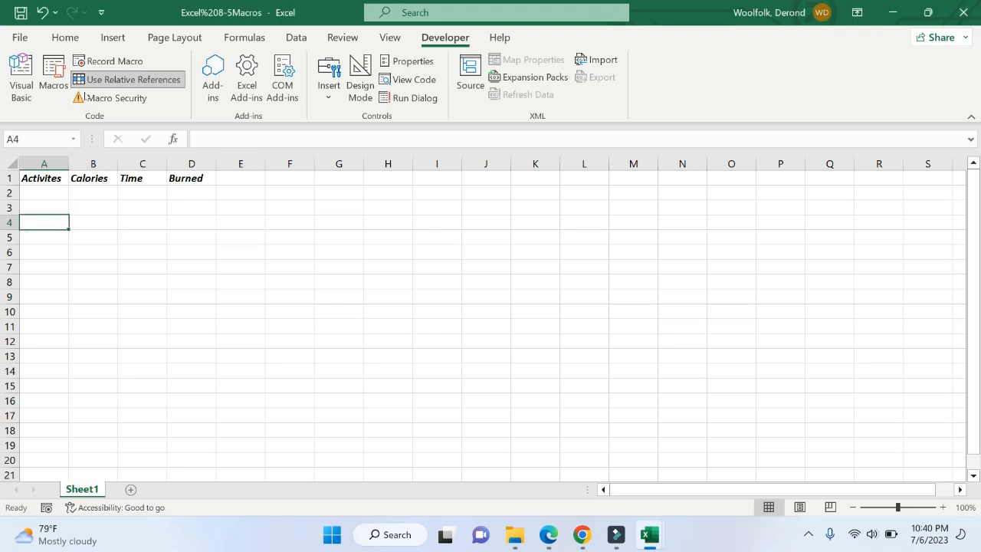
# - Set up a new macro recording named Activities, look up its shortcut in the PDF and assign Ctrl+Shift+A
pyautogui.click(80, 62)
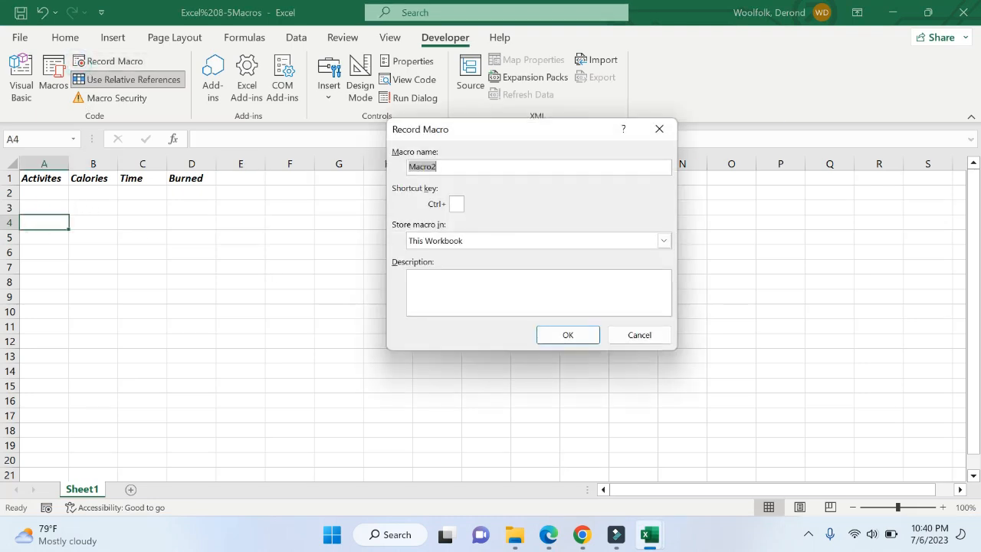
pyautogui.press('BackSpace')
pyautogui.click(458, 200)
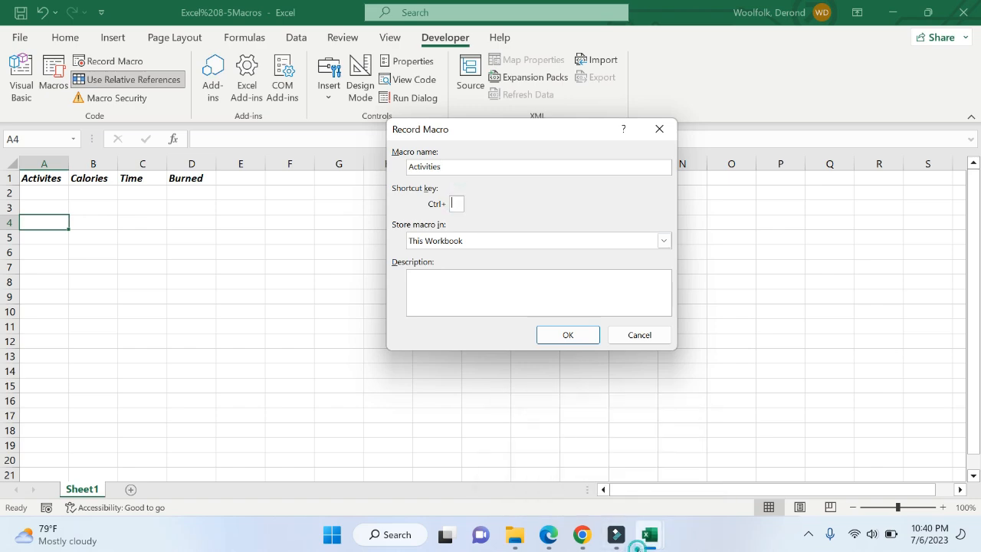
pyautogui.click(642, 543)
pyautogui.click(548, 535)
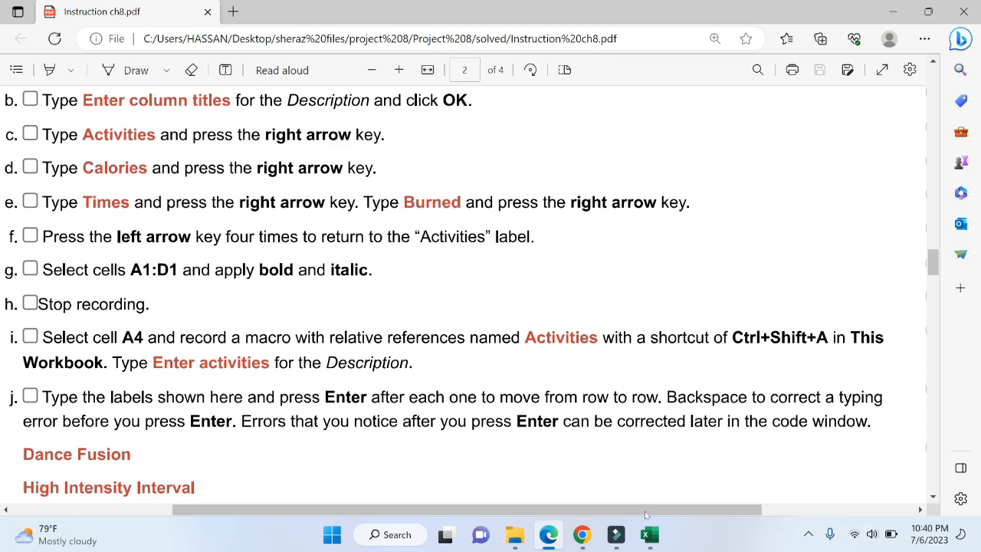
pyautogui.moveTo(648, 535)
pyautogui.click(587, 470)
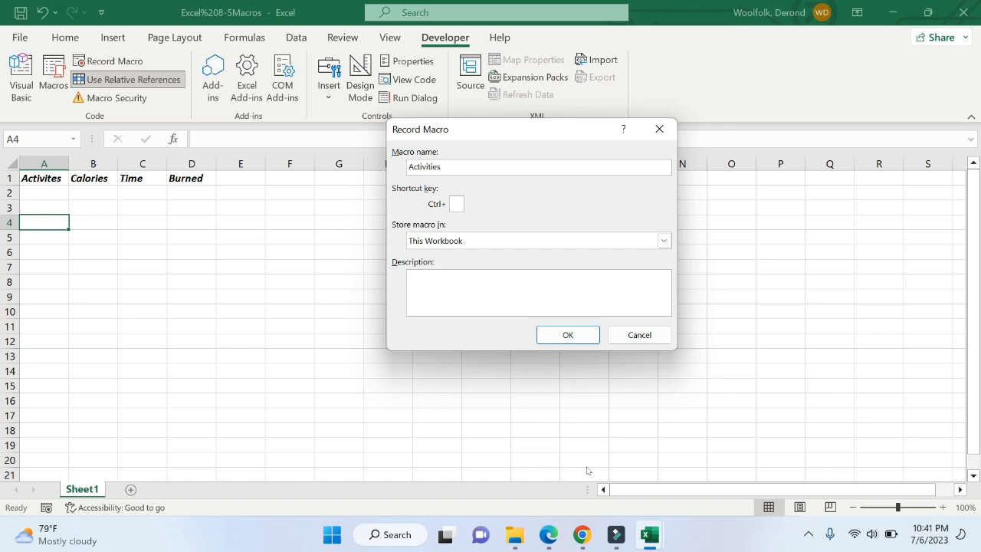
pyautogui.write('A')
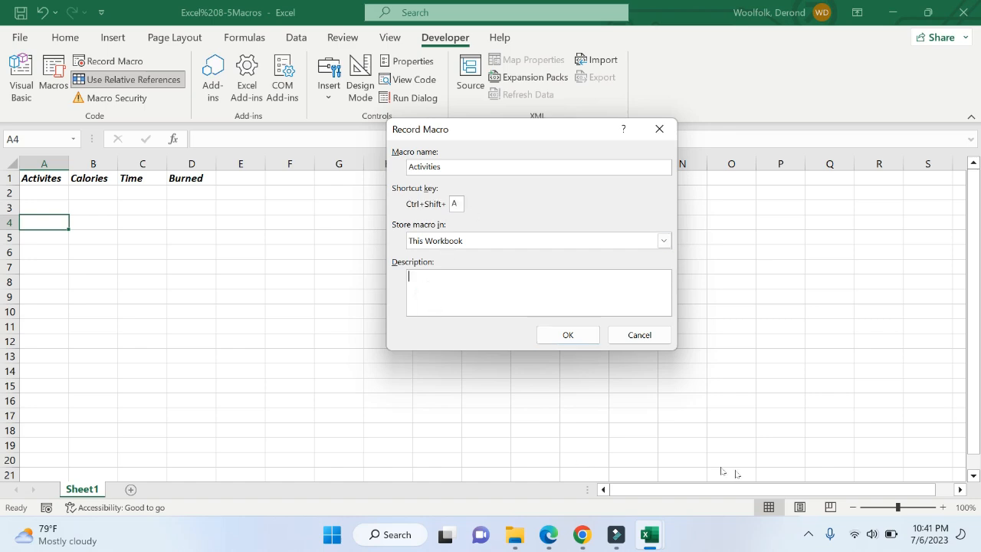
# - Look up the macro's description in the PDF, set it as Enter Activities and start recording in This Workbook
pyautogui.click(555, 529)
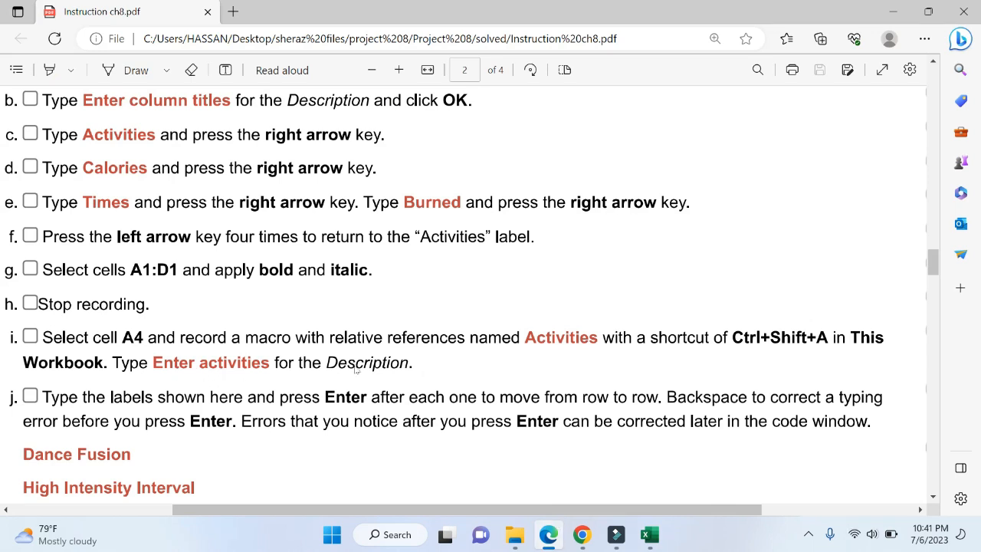
pyautogui.moveTo(649, 534)
pyautogui.click(567, 471)
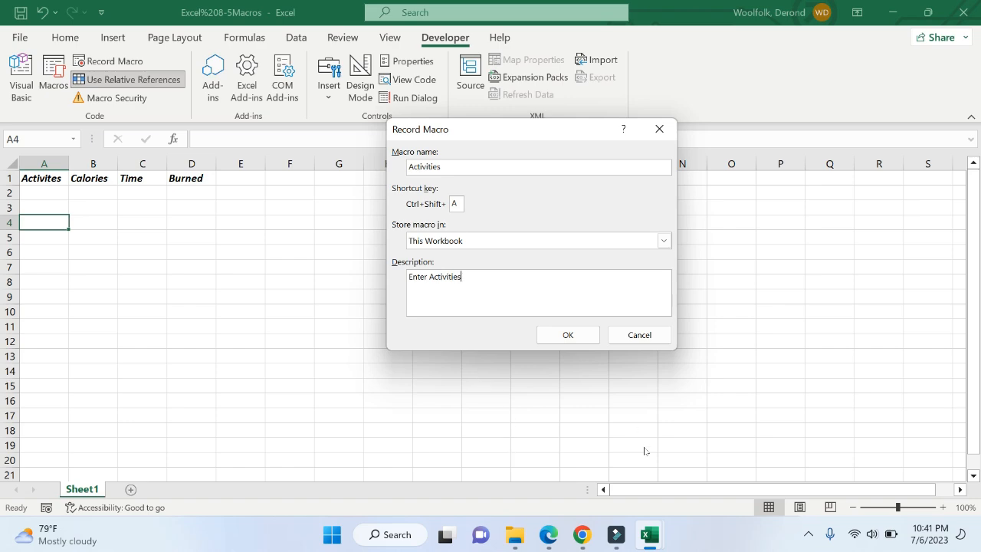
pyautogui.click(548, 534)
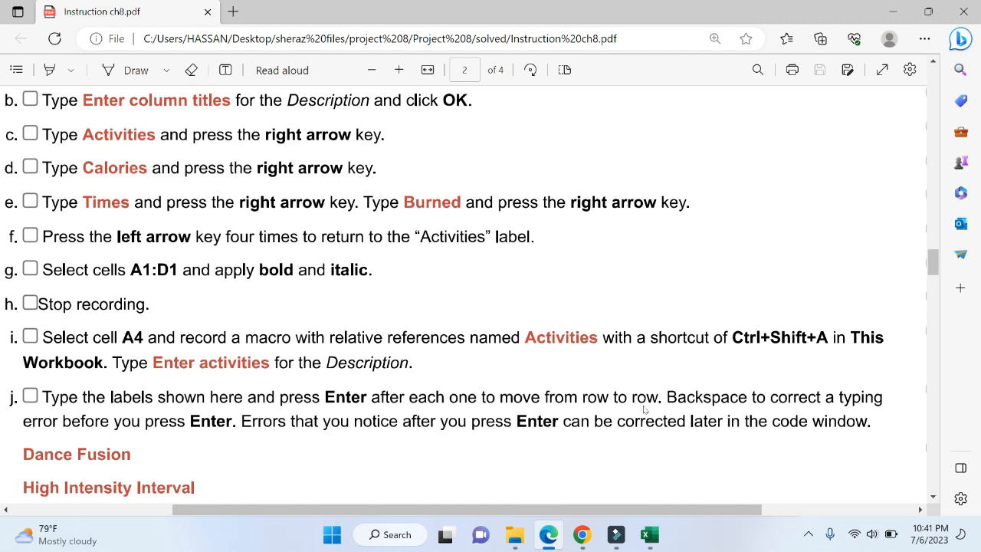
pyautogui.click(647, 534)
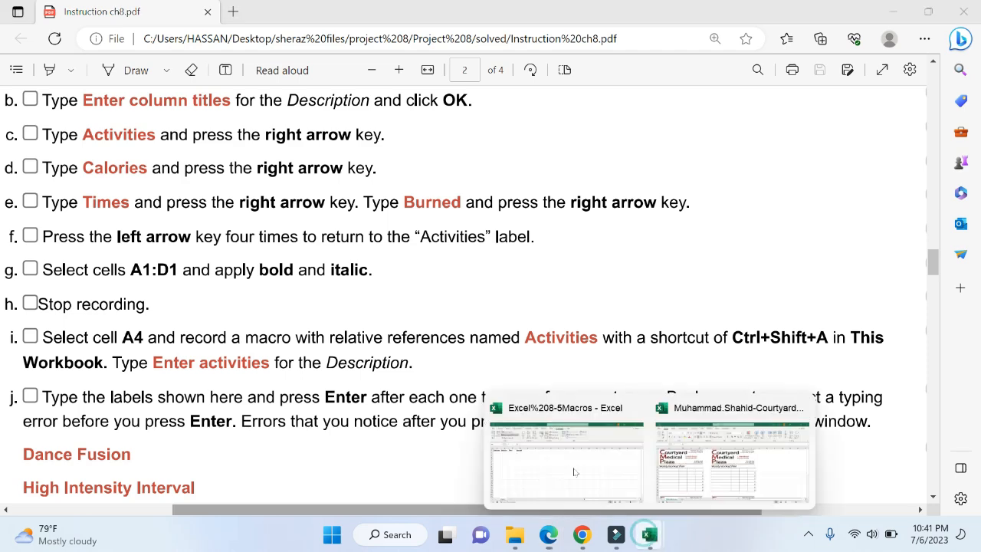
pyautogui.click(574, 471)
pyautogui.click(559, 335)
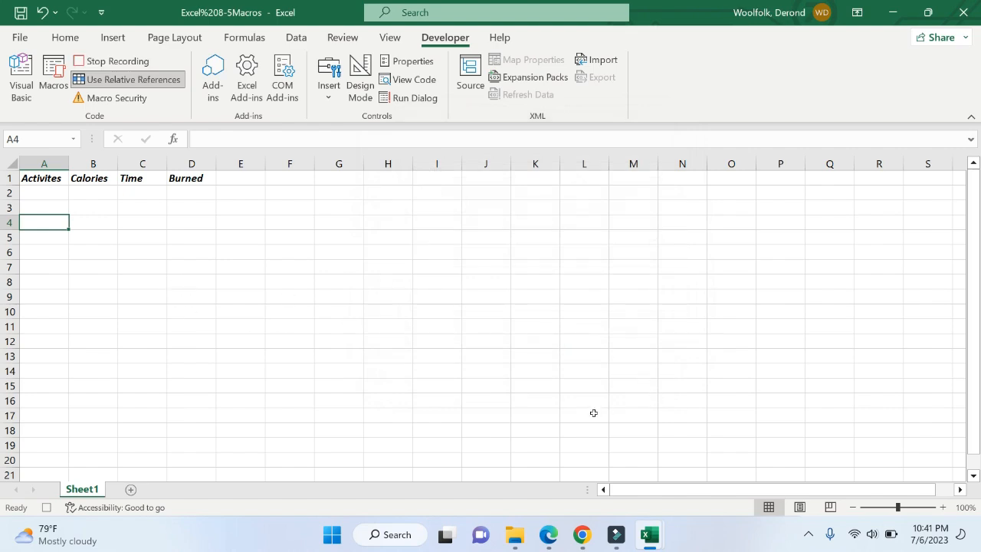
# - Read the PDF instruction about entering the activity labels and return to the Excel%208-5Macros workbook
pyautogui.click(548, 534)
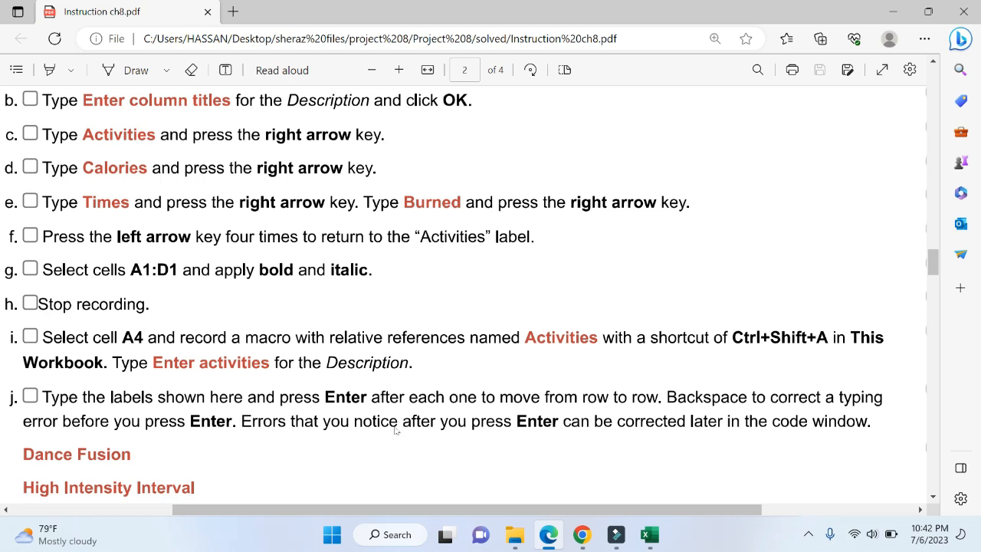
pyautogui.click(650, 538)
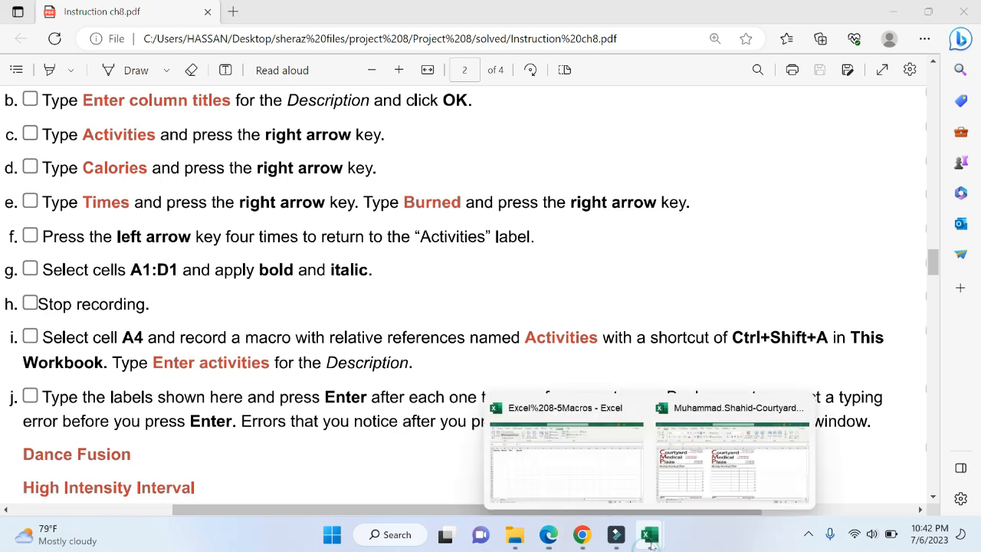
pyautogui.click(617, 479)
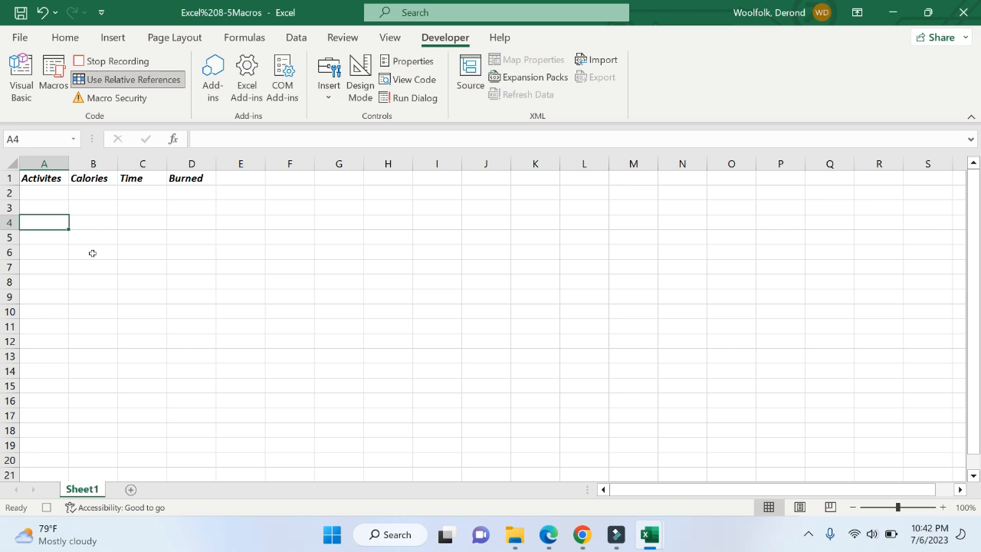
pyautogui.rightClick(38, 218)
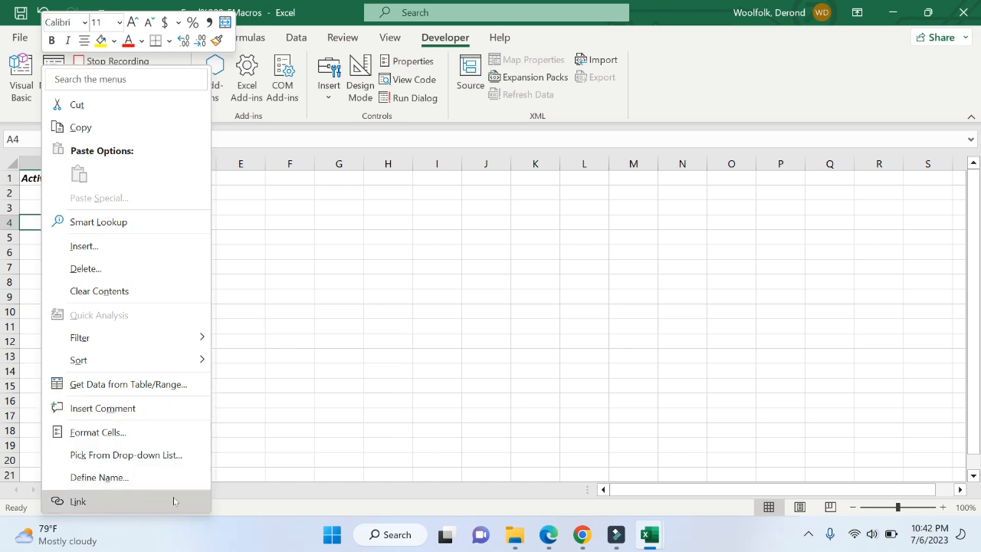
pyautogui.click(253, 396)
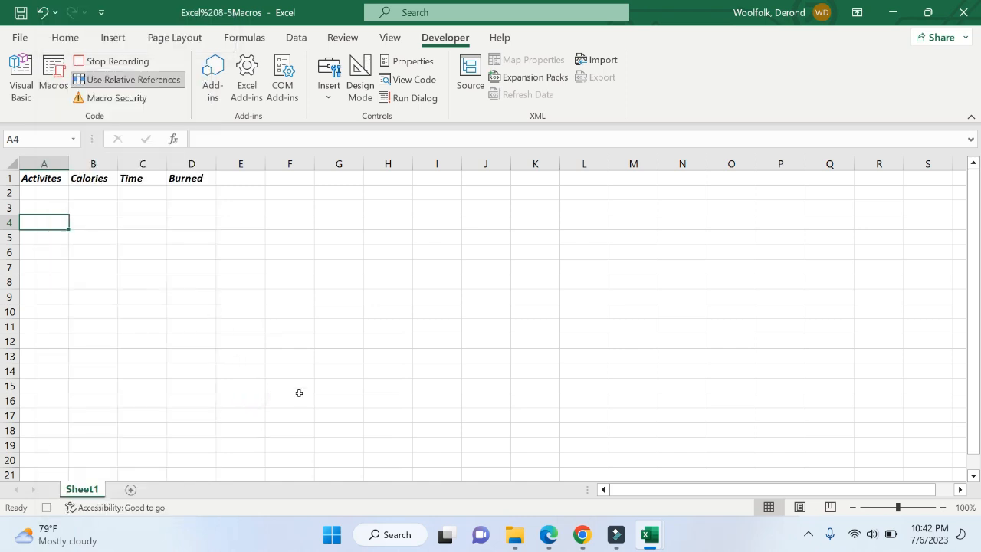
pyautogui.moveTo(649, 532)
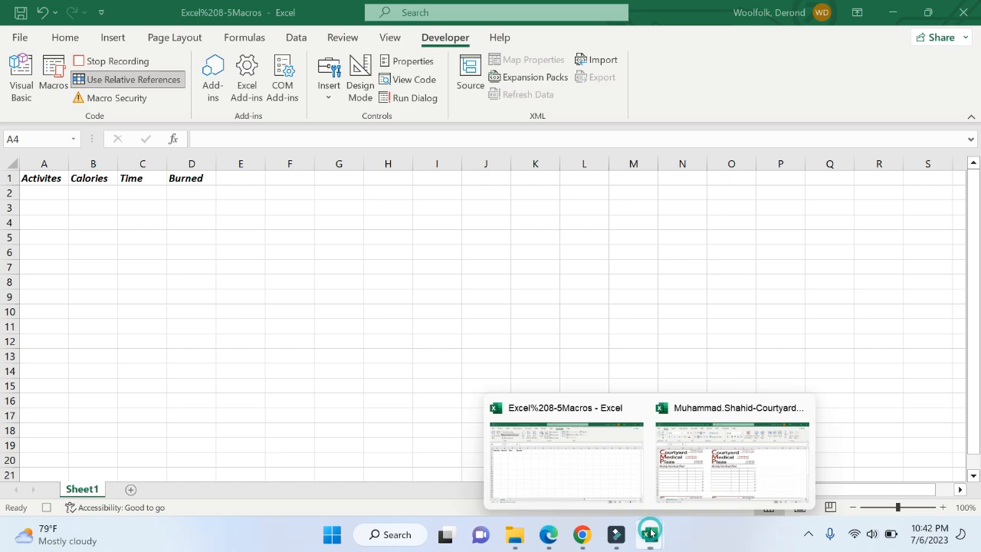
pyautogui.click(563, 457)
# - Check the activity labels in the instruction PDF and enter Dance Fusion in cell A4 of the Excel%208-5Macros workbook
pyautogui.click(548, 534)
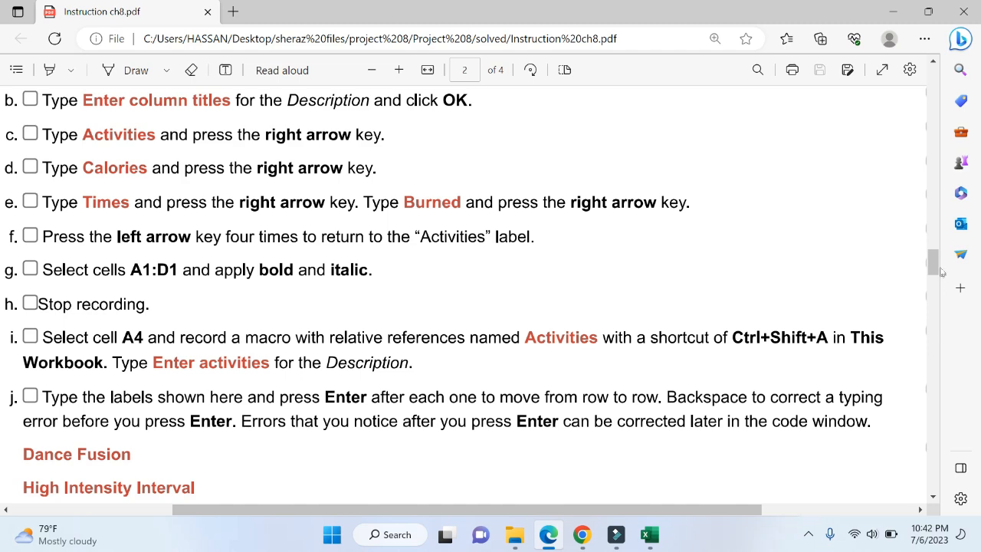
pyautogui.moveTo(931, 263); pyautogui.dragTo(933, 283)
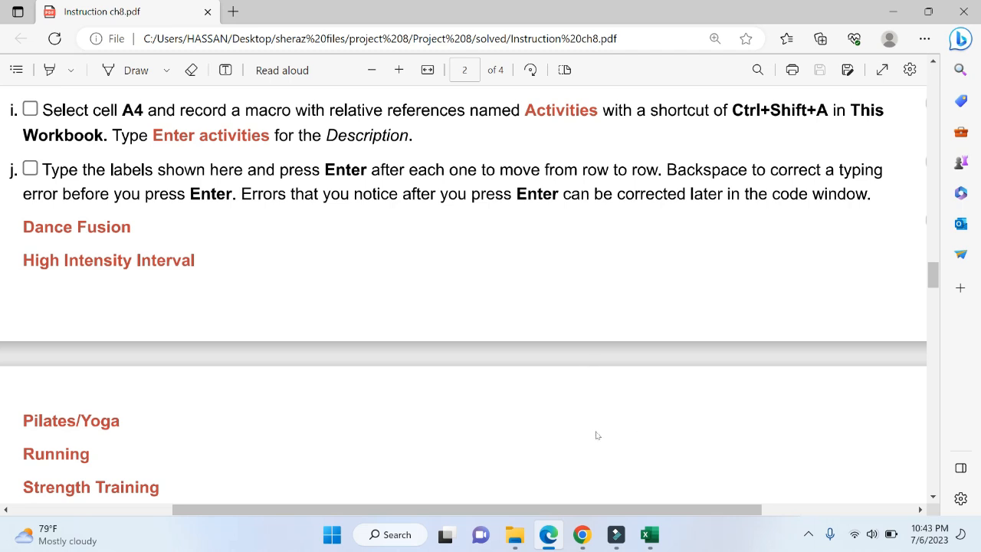
pyautogui.moveTo(666, 546)
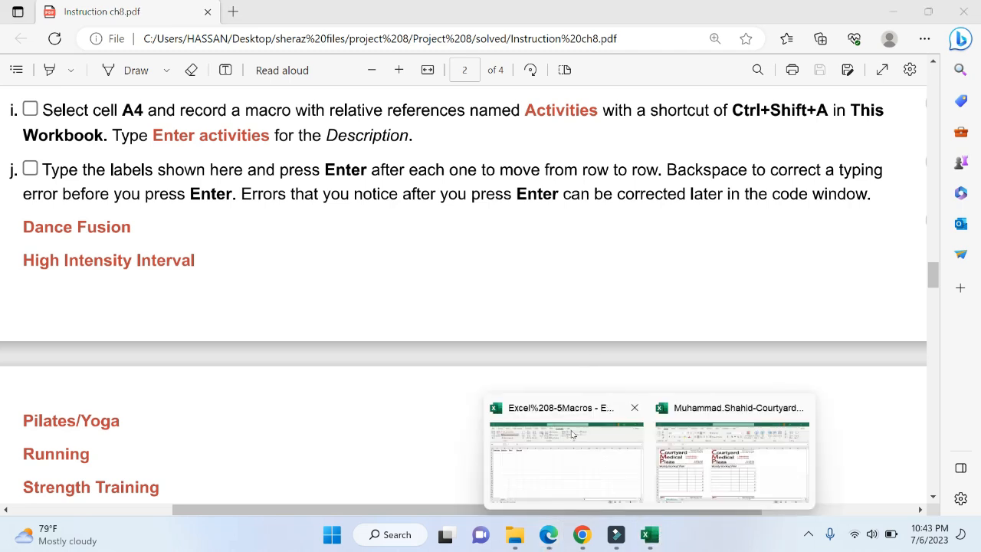
pyautogui.click(592, 464)
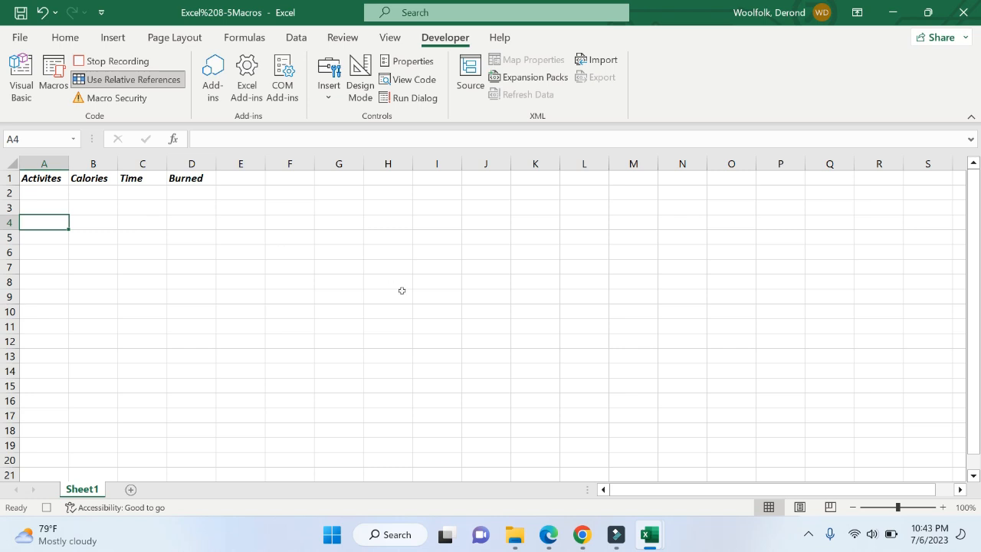
pyautogui.write('Dance')
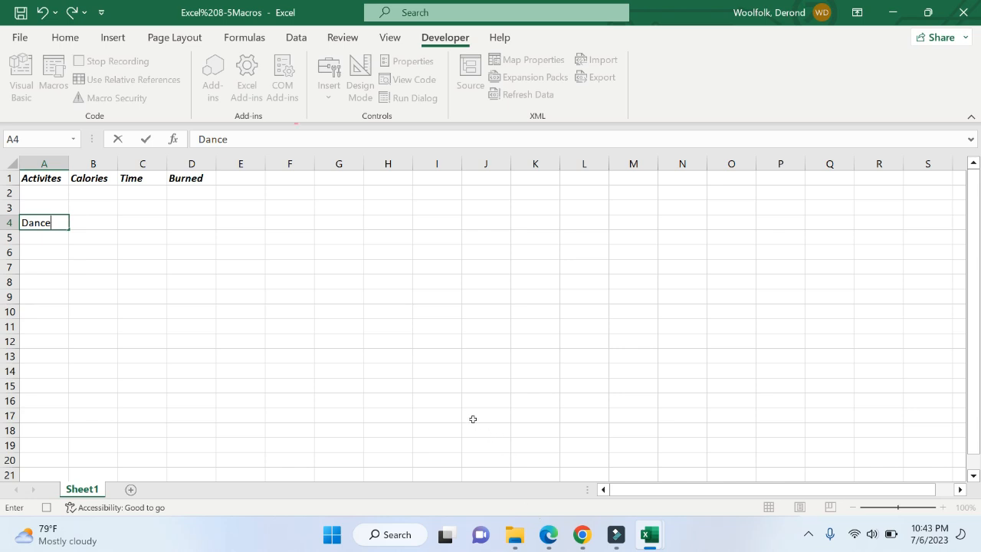
pyautogui.write('Fusion')
pyautogui.press('Return')
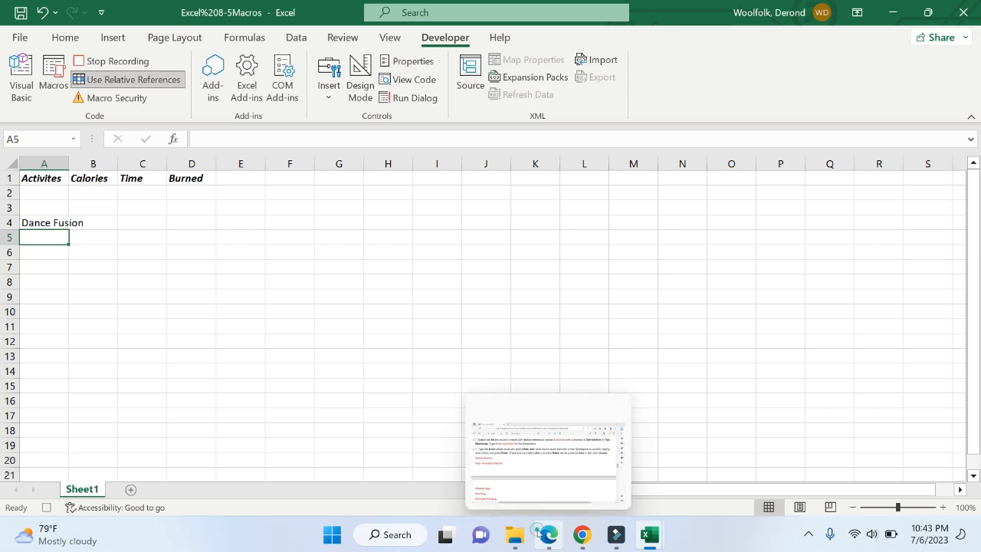
# - Look up the second activity label in the PDF and enter High Intensity Interval in cell A5
pyautogui.click(506, 451)
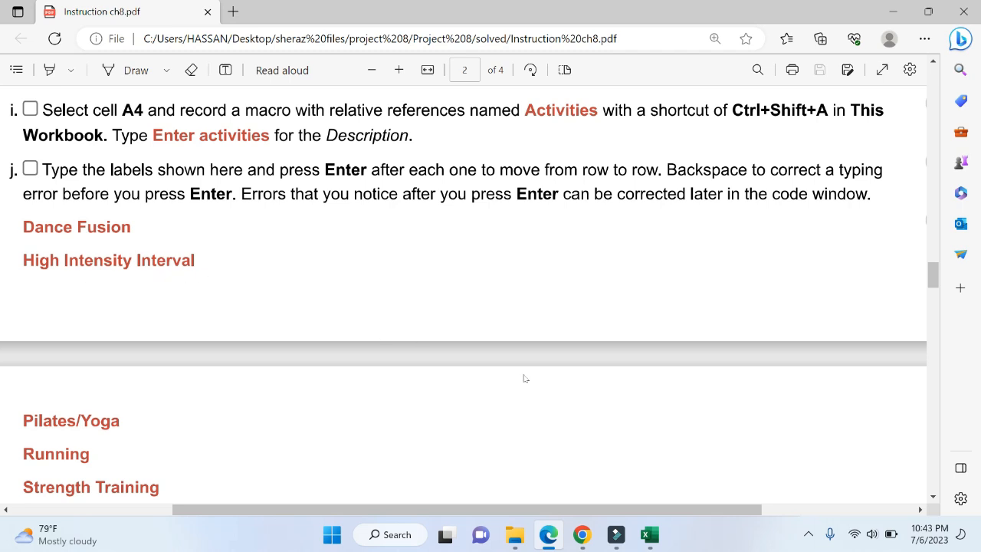
pyautogui.moveTo(657, 541)
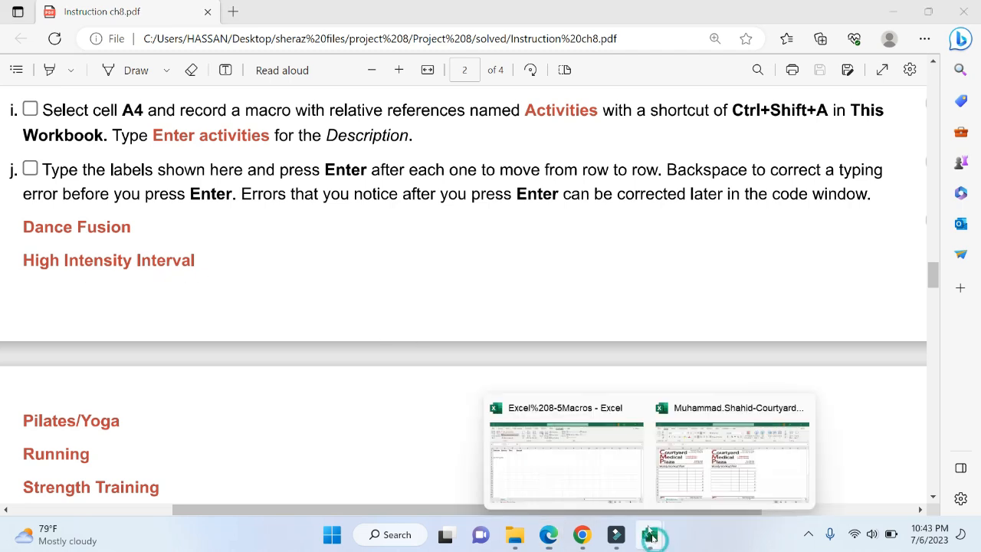
pyautogui.click(600, 464)
pyautogui.write('High I')
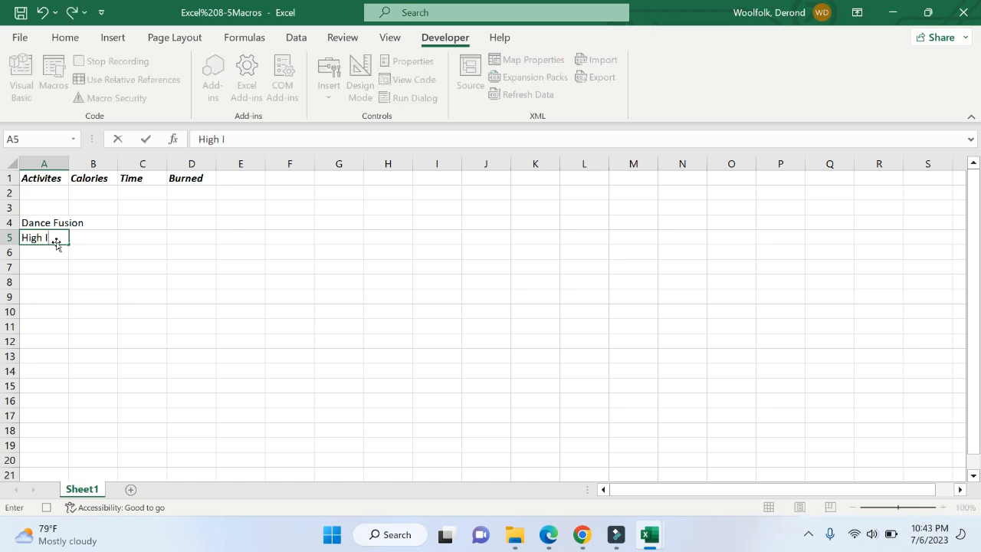
pyautogui.write('ntensity Interval')
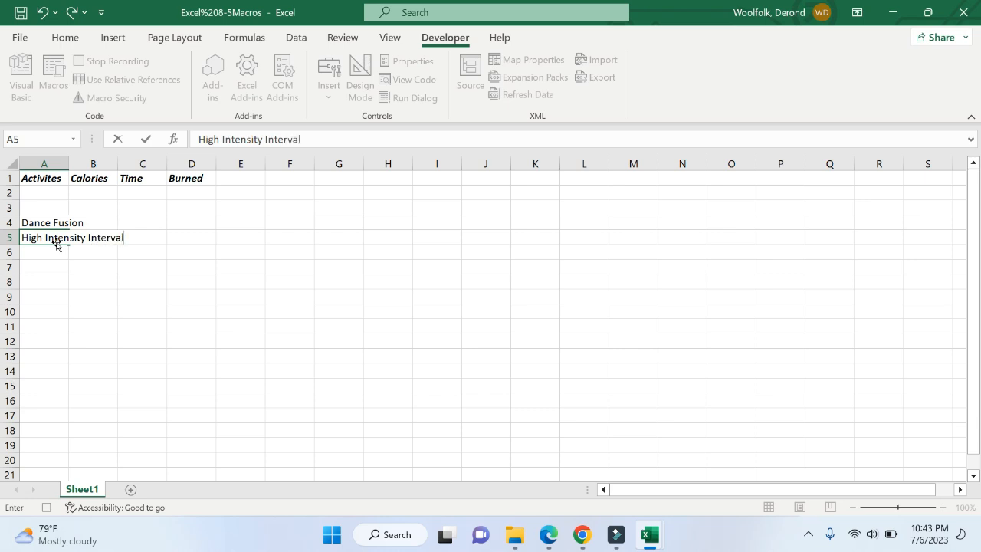
pyautogui.press('Return')
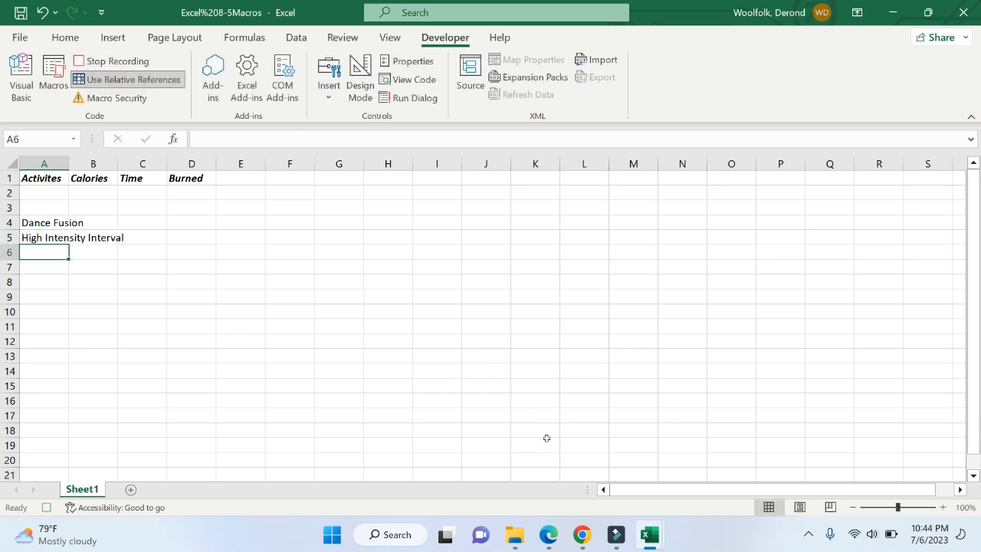
# - Look up the activity labels on the PDF's next page and enter Pilates/Yoga in cell A6 of the macros workbook
pyautogui.click(547, 534)
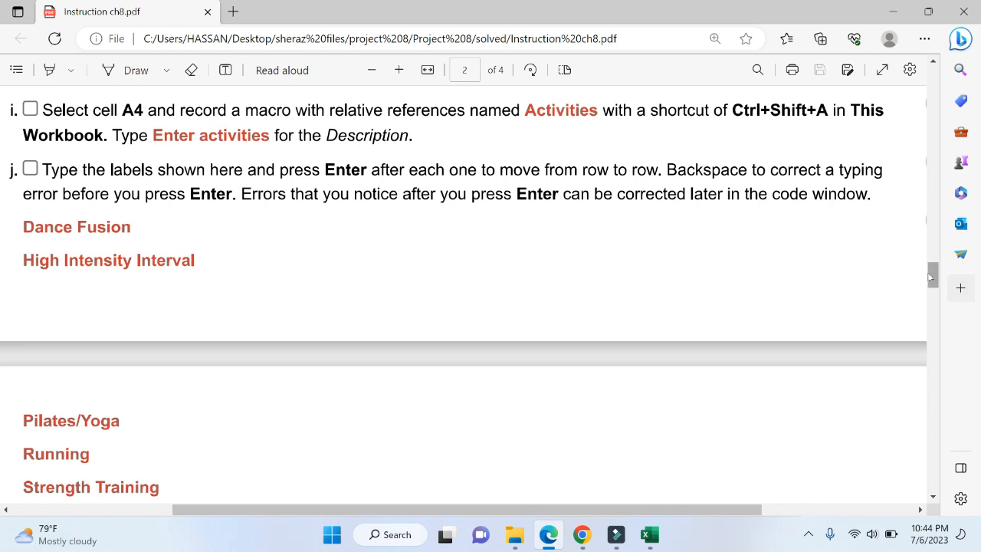
pyautogui.moveTo(929, 278); pyautogui.dragTo(936, 288)
pyautogui.scroll(1, 934, 295)
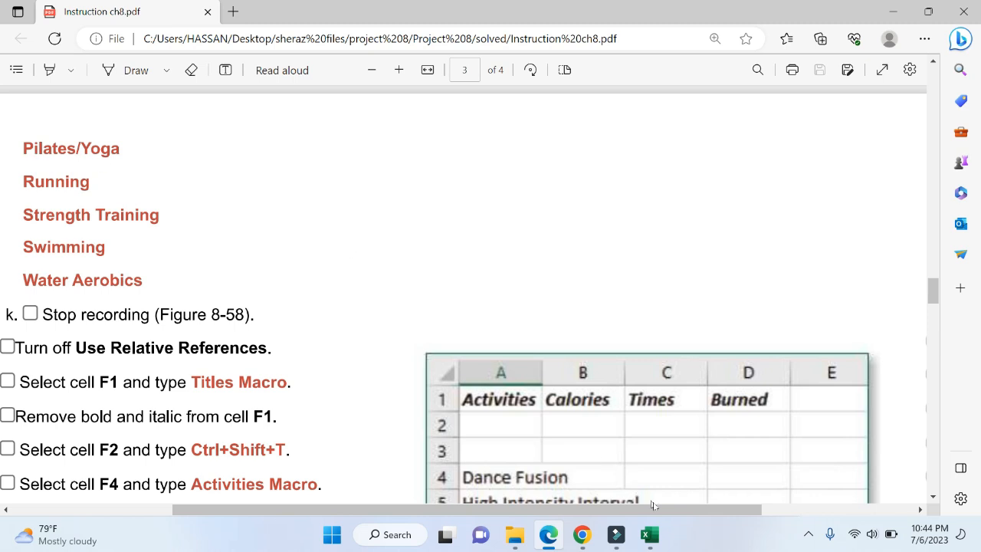
pyautogui.moveTo(649, 534)
pyautogui.click(606, 444)
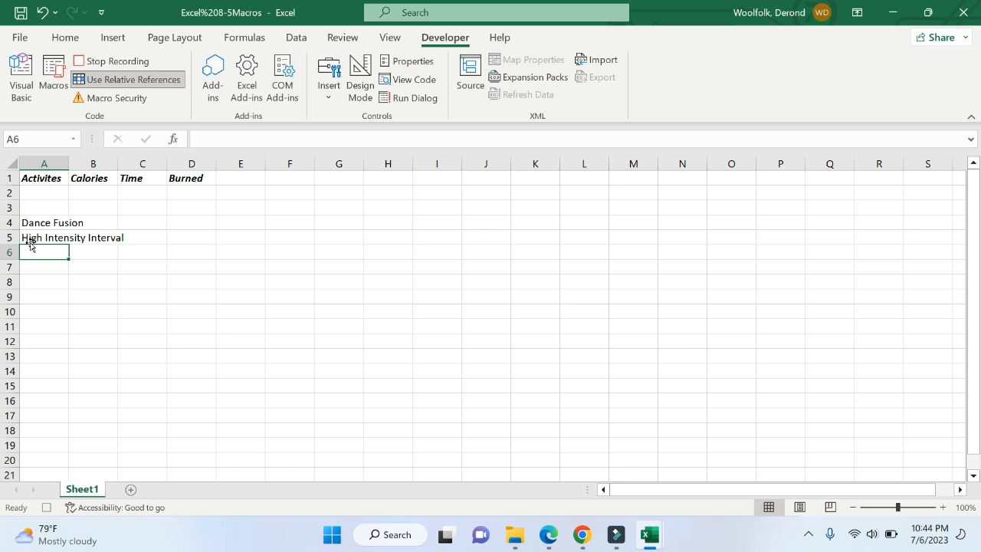
pyautogui.write('Pilates/')
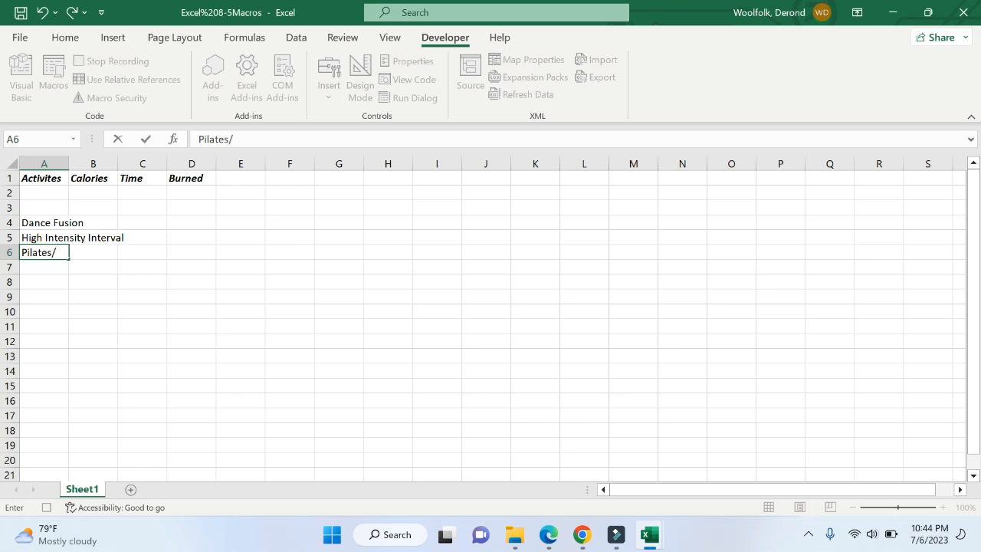
pyautogui.write('Yoga')
pyautogui.press('Return')
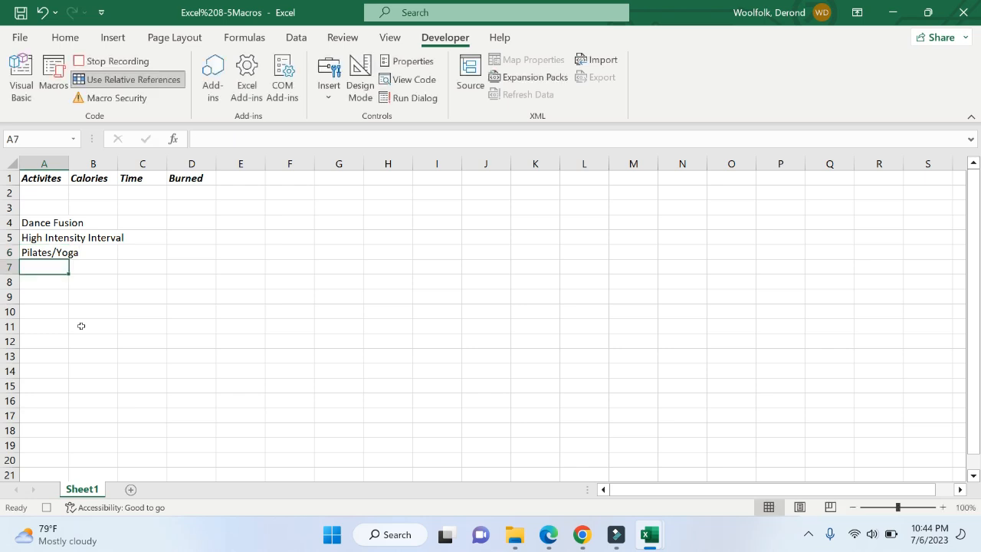
# - Check the label after Pilates/Yoga in the PDF and enter Running in cell A7
pyautogui.click(551, 534)
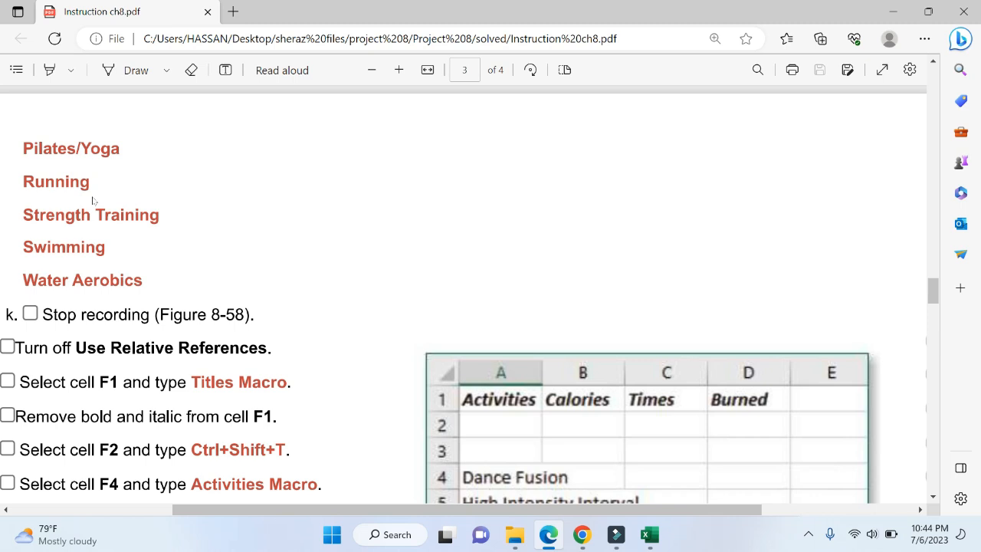
pyautogui.click(649, 535)
pyautogui.click(591, 499)
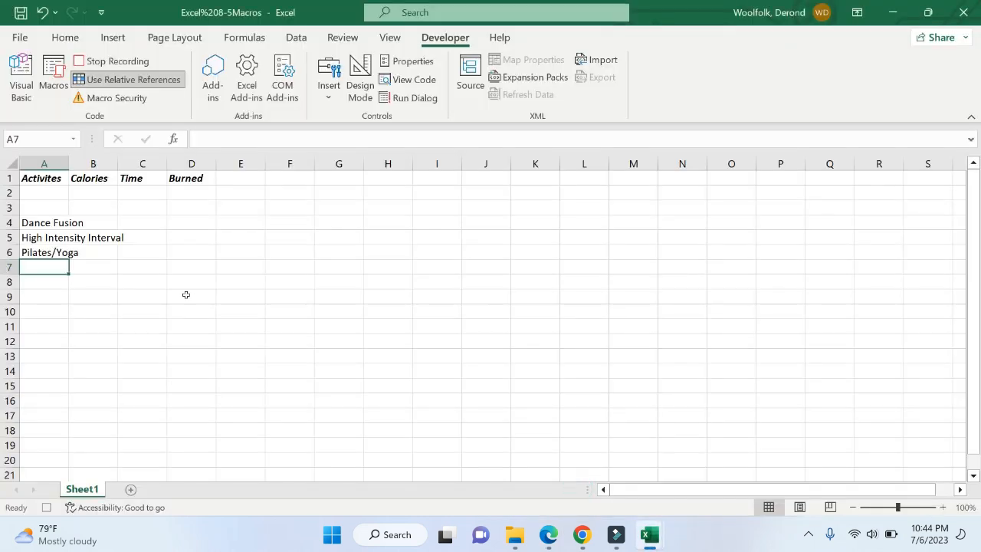
pyautogui.write('Ru')
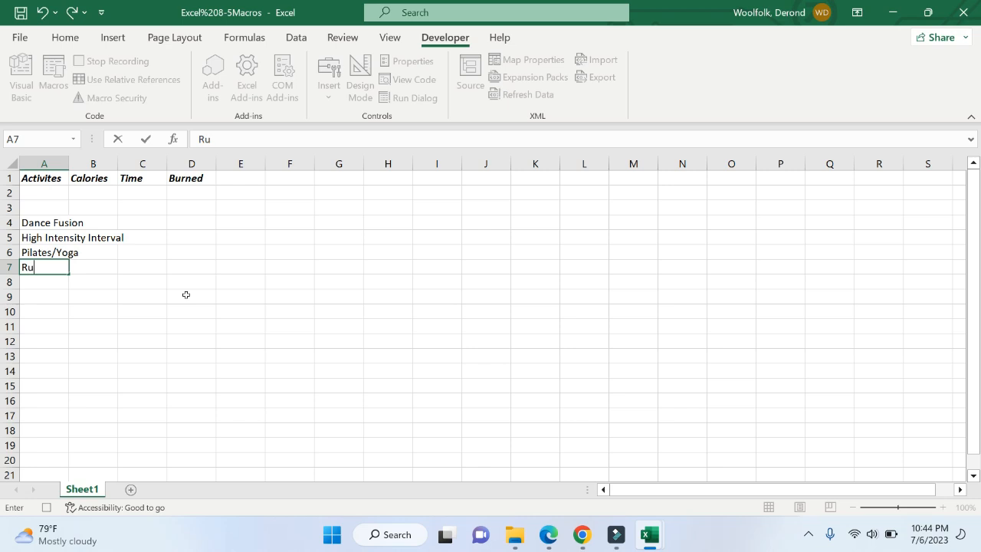
pyautogui.write('nning')
pyautogui.press('Return')
# - Check the label after Running in the PDF and enter Strength Training in cell A8
pyautogui.click(548, 534)
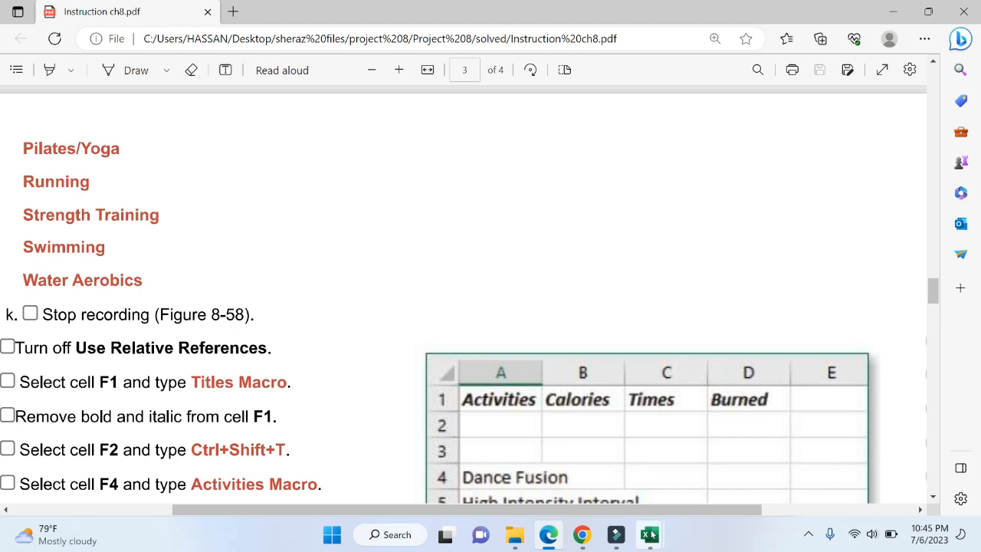
pyautogui.moveTo(650, 534)
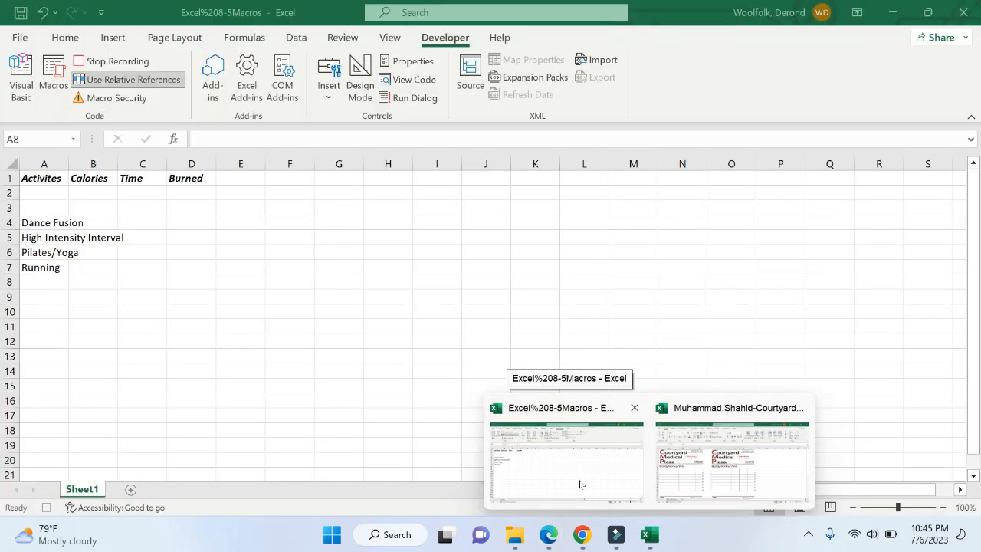
pyautogui.click(580, 484)
pyautogui.write('S')
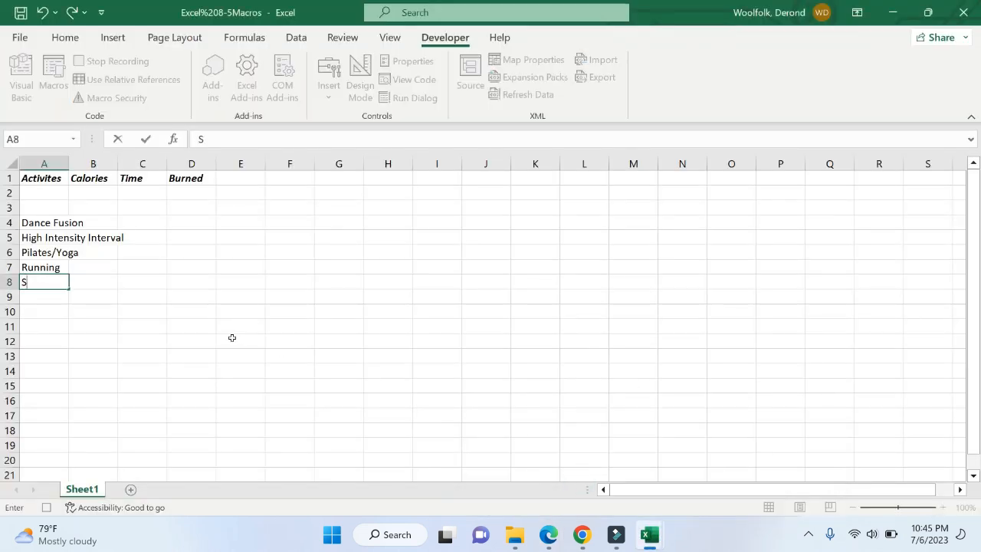
pyautogui.write('trength Trai')
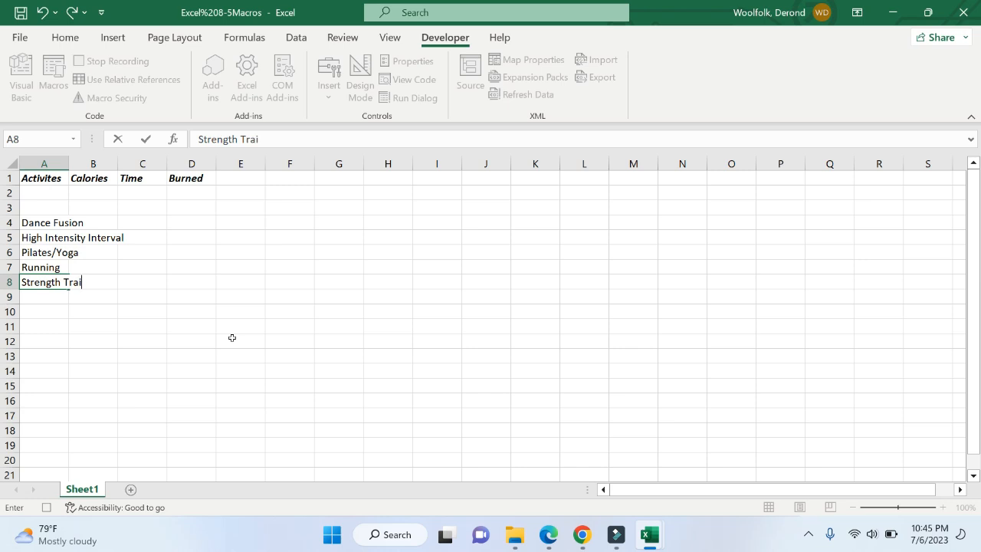
pyautogui.write('ning')
pyautogui.press('Return')
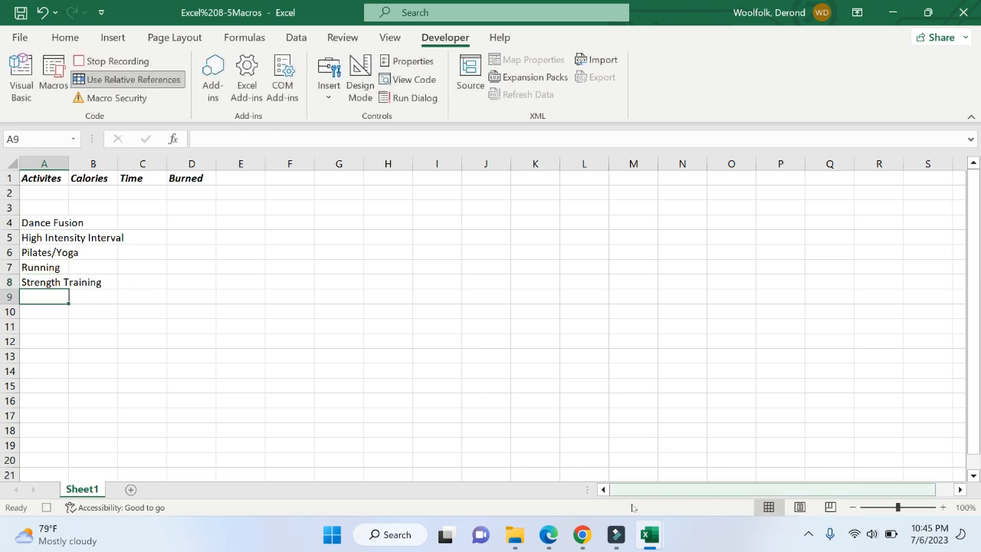
# - Check the label after Strength Training in the PDF and enter Swimming in cell A9
pyautogui.click(549, 534)
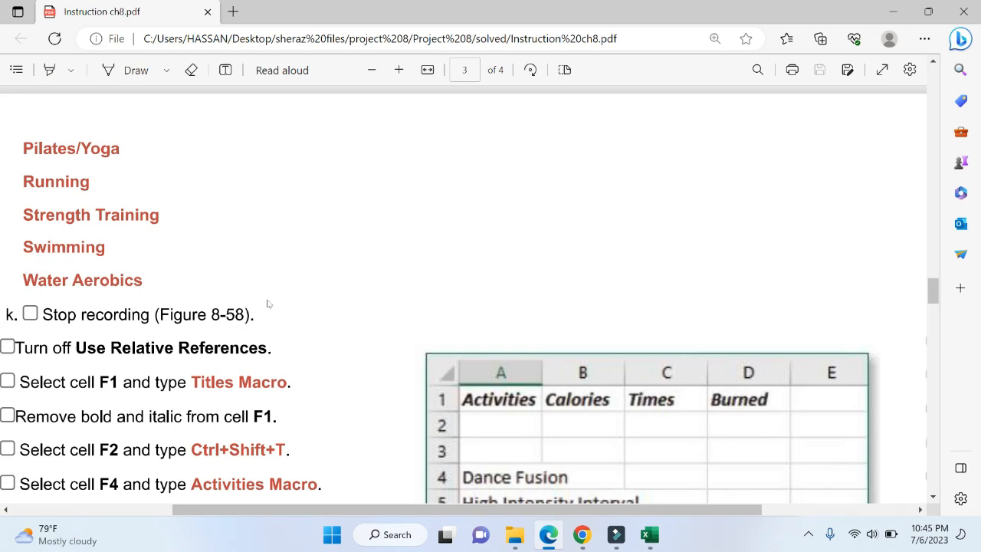
pyautogui.moveTo(646, 539)
pyautogui.click(528, 456)
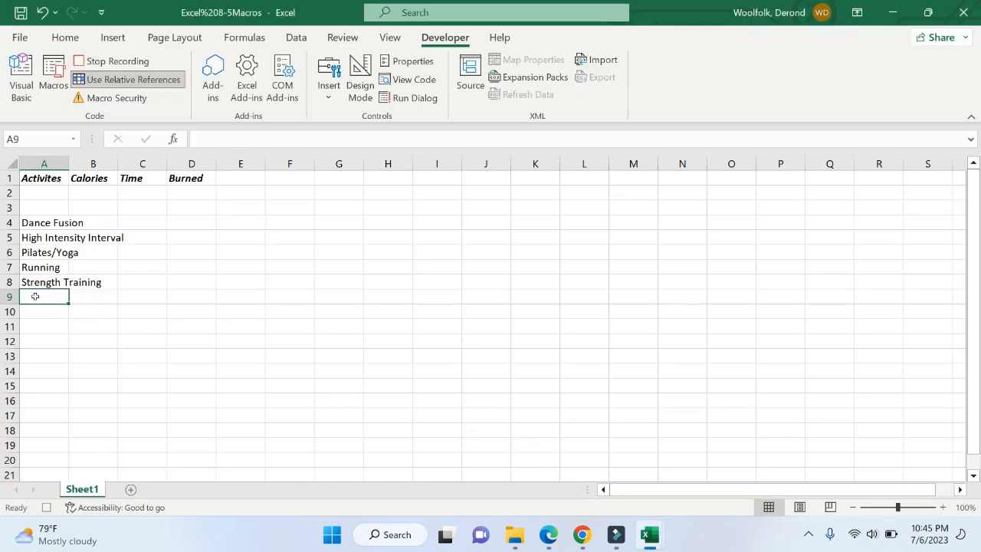
pyautogui.write('S')
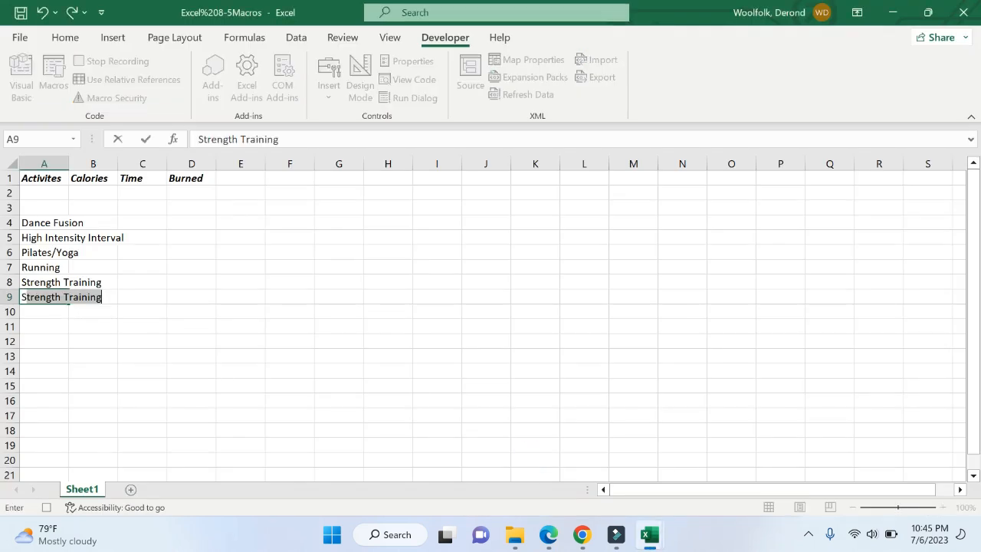
pyautogui.write('wimmi')
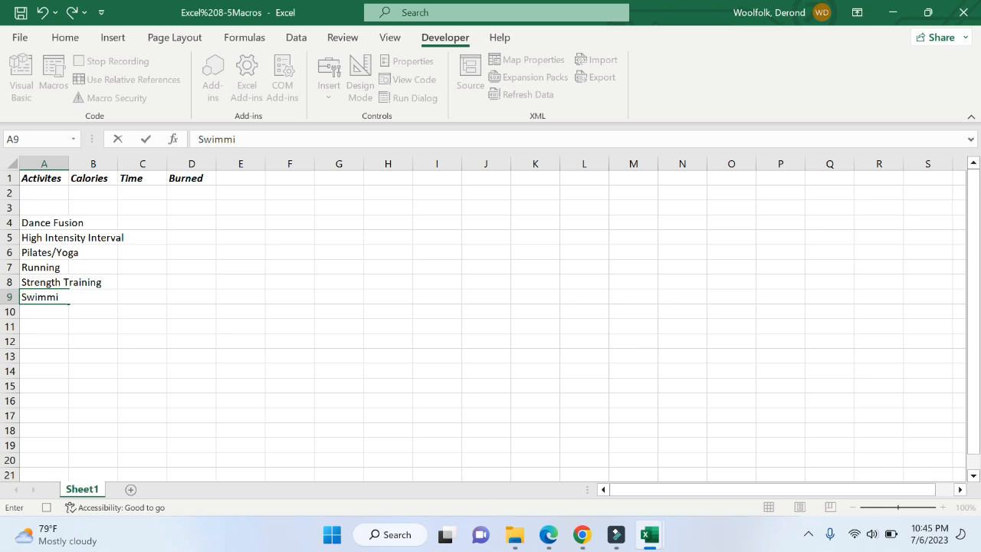
pyautogui.write('ng')
pyautogui.press('Return')
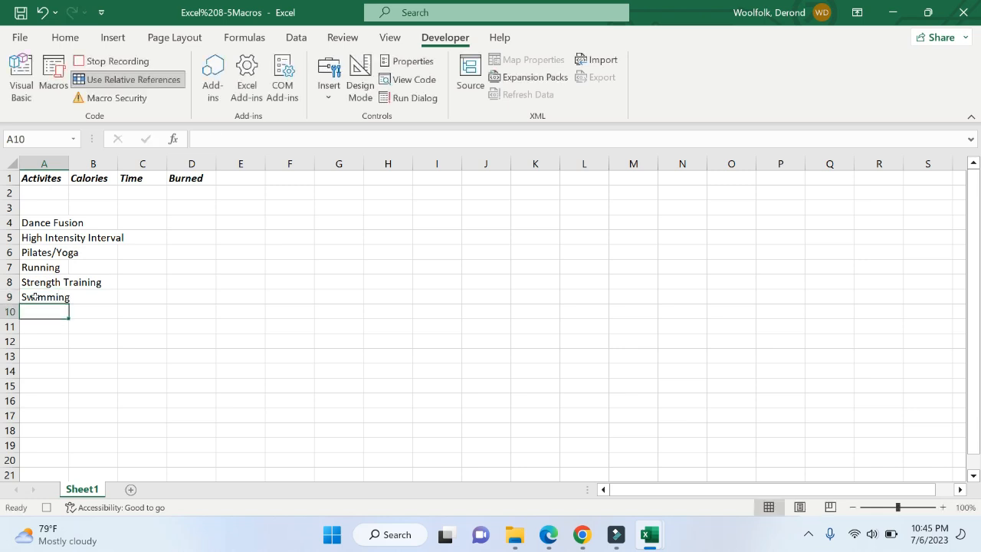
# - Check the last activity label in the PDF and enter Water Aerobics in cell A10, finishing with cell C11 selected
pyautogui.click(549, 534)
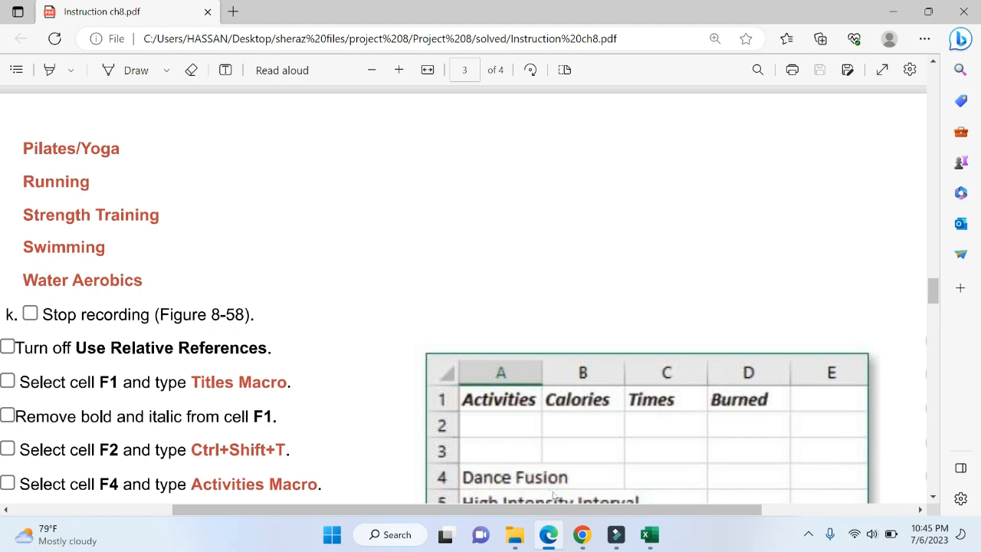
pyautogui.click(660, 536)
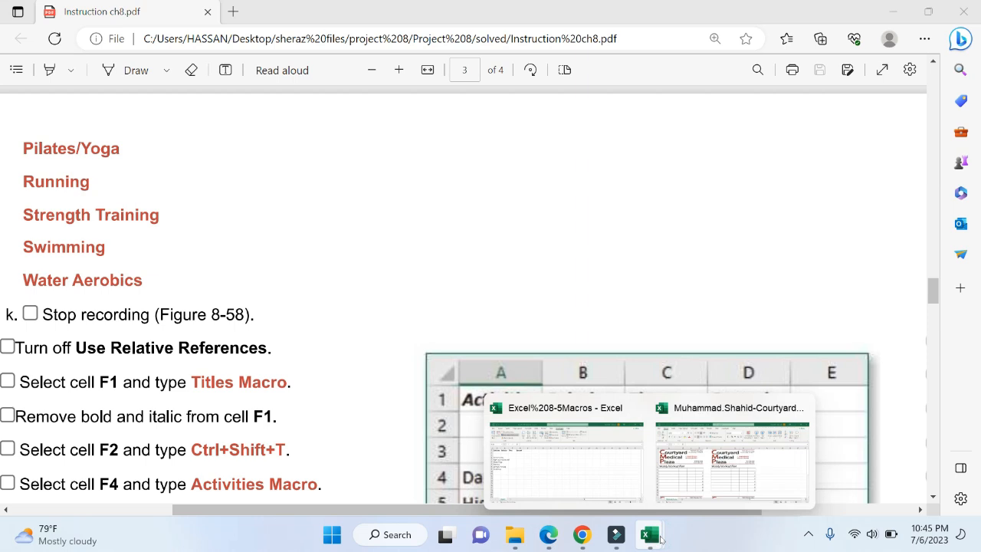
pyautogui.click(584, 471)
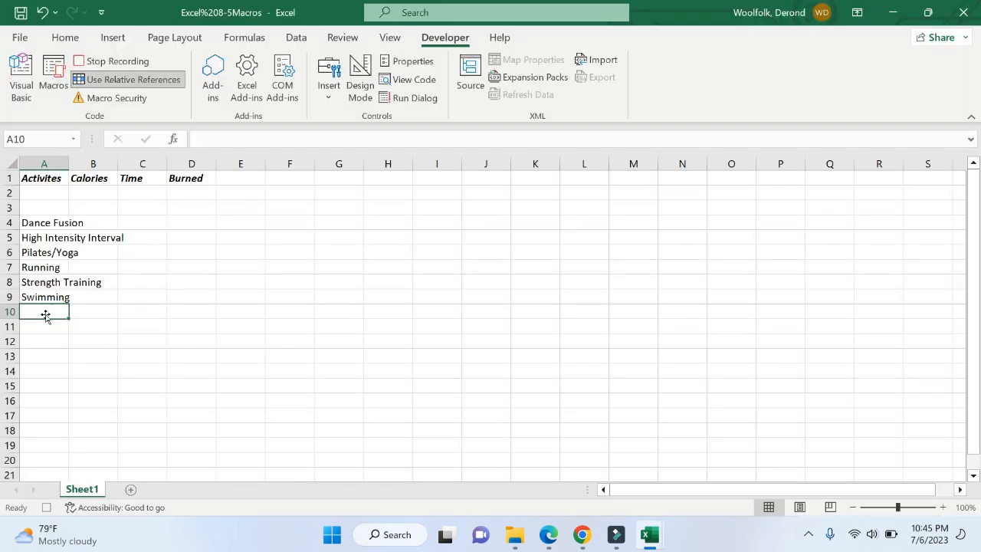
pyautogui.write('W')
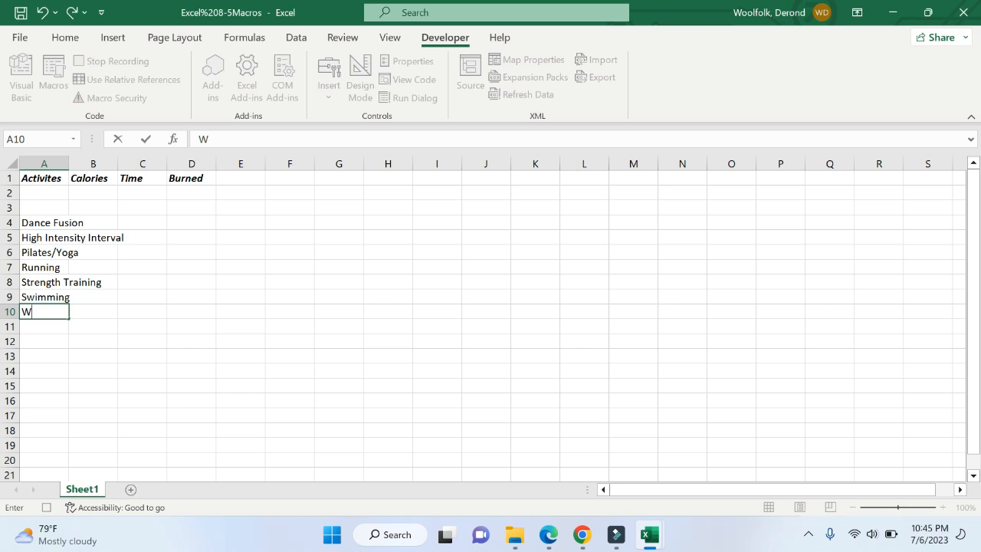
pyautogui.write('ater Aerobics')
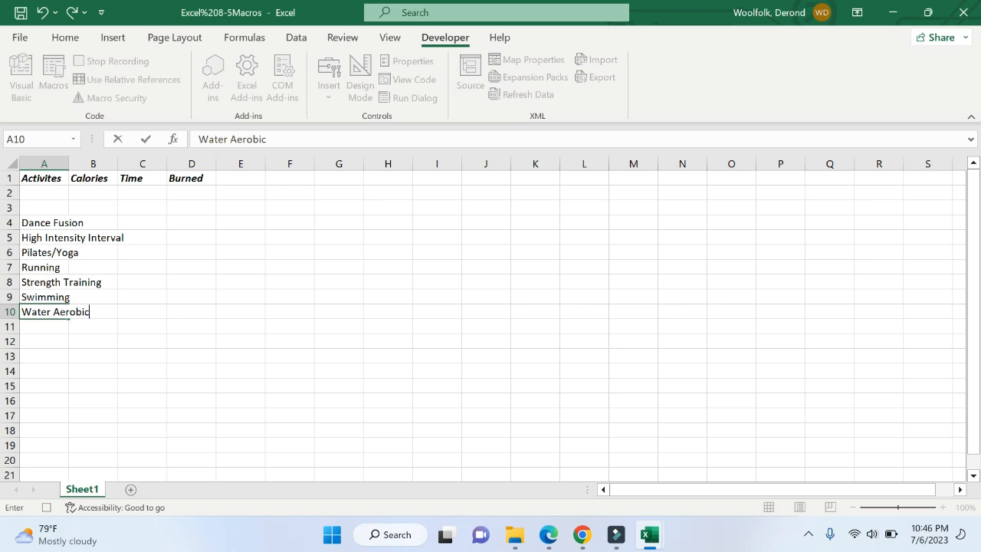
pyautogui.click(136, 329)
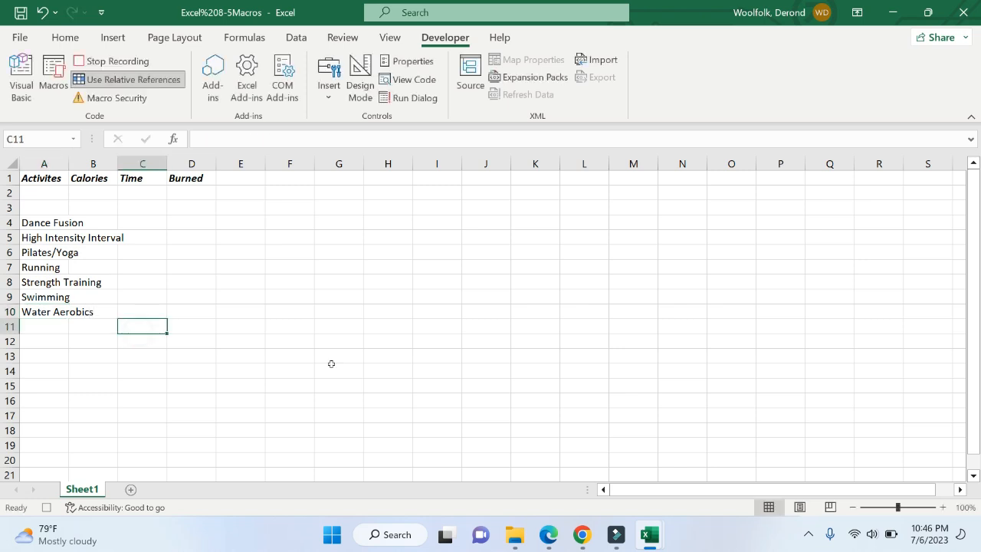
# - Check the instruction after the activity labels in the PDF and stop recording the Activities macro in the Excel 8-5Macros workbook
pyautogui.click(549, 534)
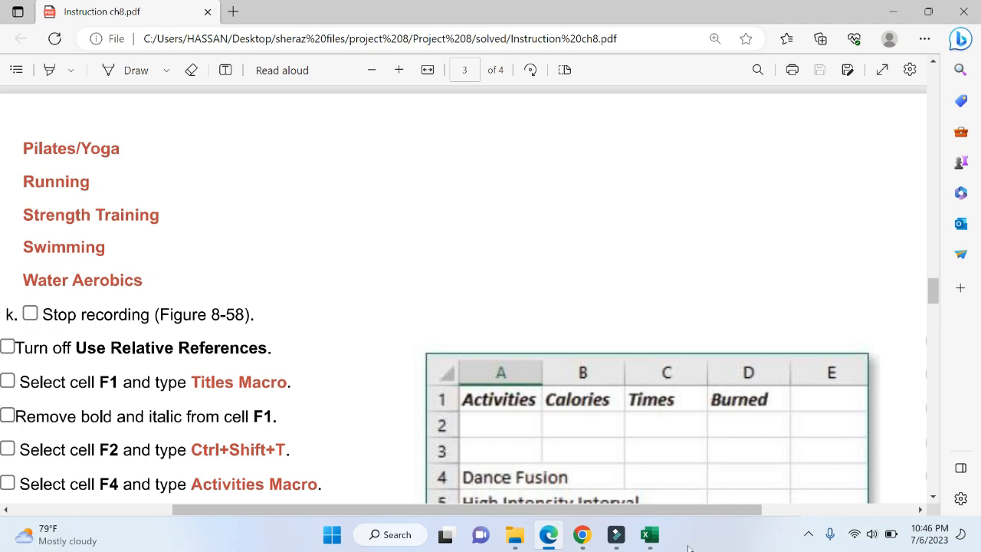
pyautogui.click(649, 534)
pyautogui.click(534, 488)
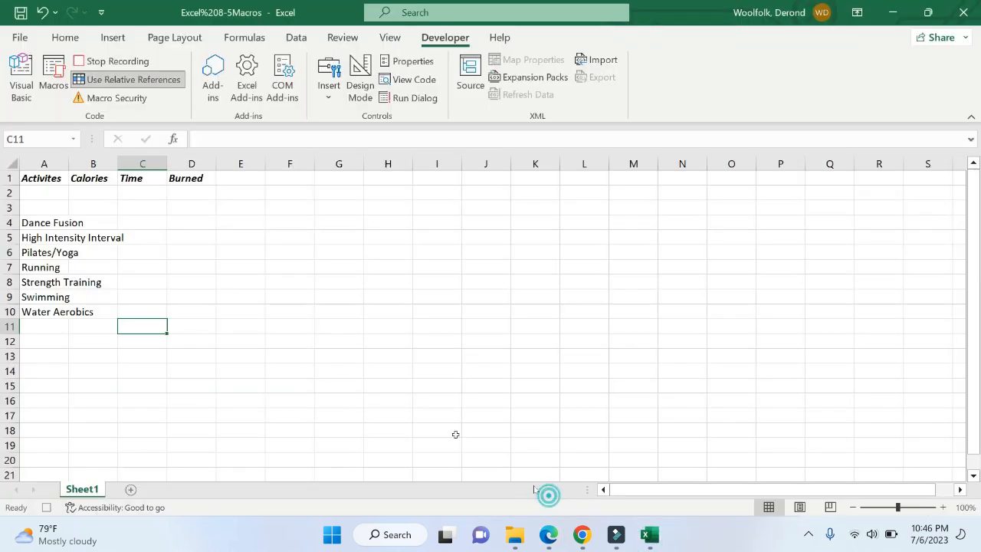
pyautogui.click(80, 61)
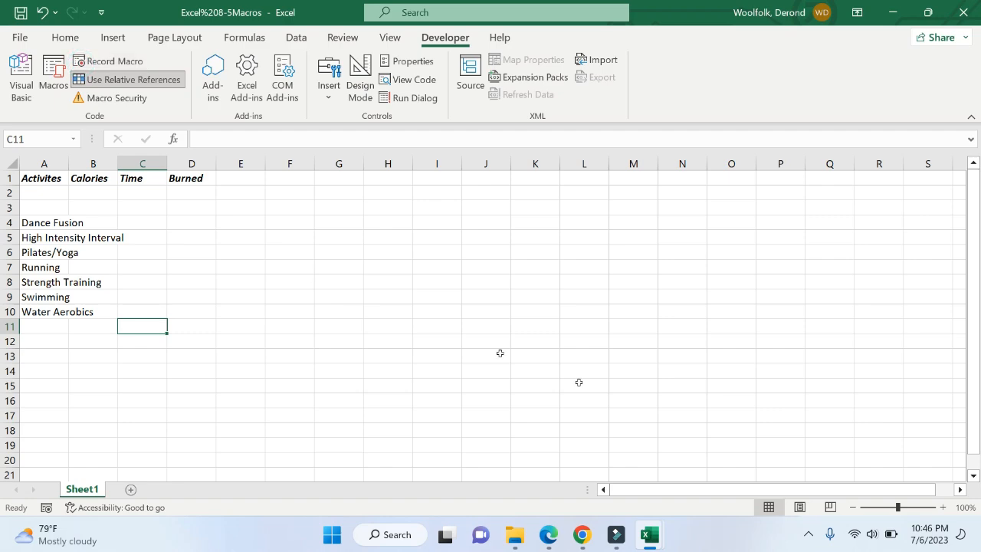
# - Review the PDF instructions that follow stopping the recording, including Figure 8-58, and return to the Excel 8-5Macros workbook
pyautogui.click(545, 535)
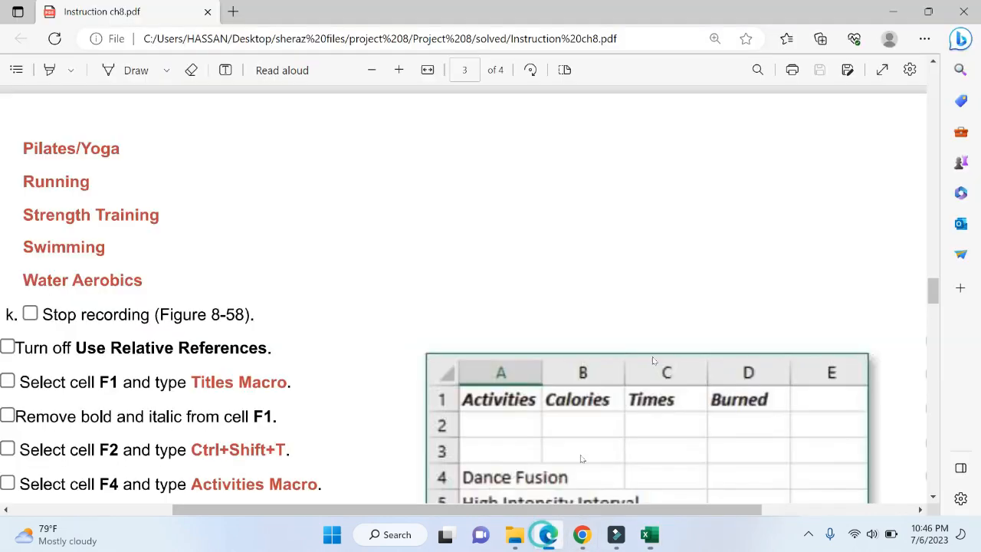
pyautogui.moveTo(926, 290); pyautogui.dragTo(935, 308)
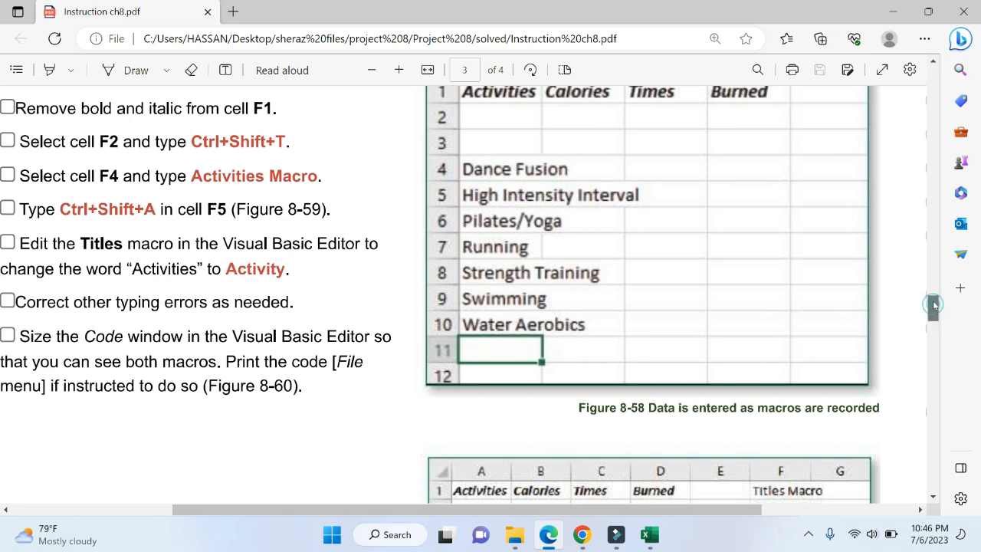
pyautogui.moveTo(934, 304); pyautogui.dragTo(934, 294)
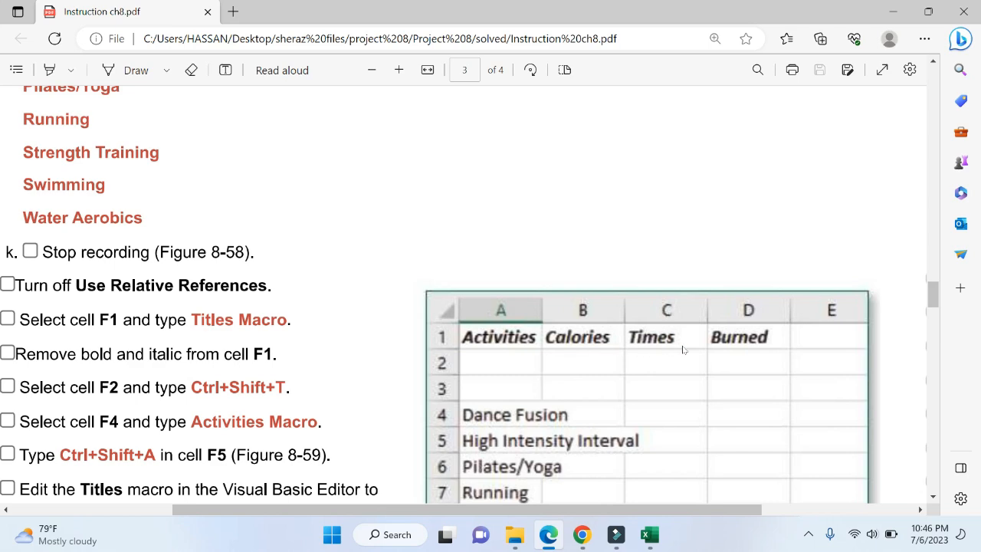
pyautogui.click(649, 534)
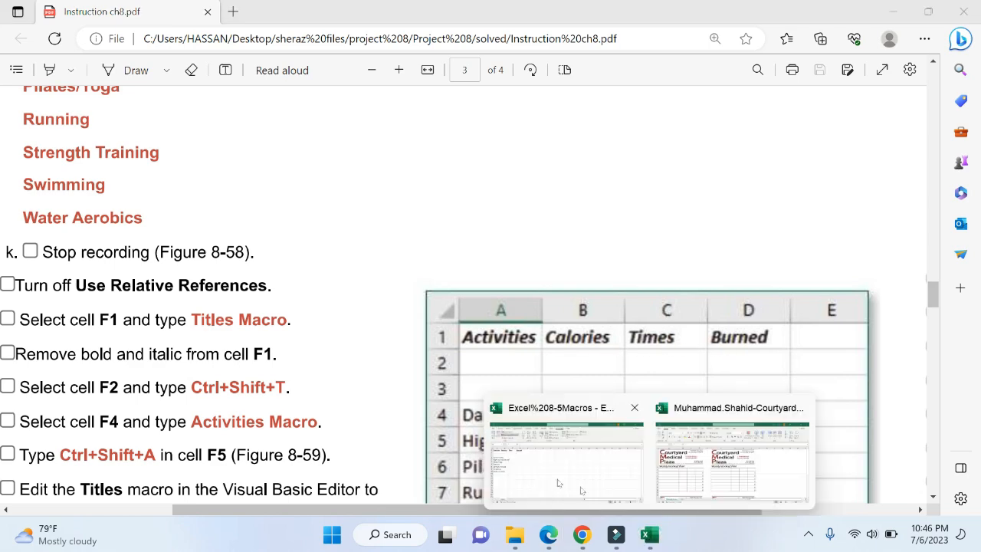
pyautogui.click(558, 482)
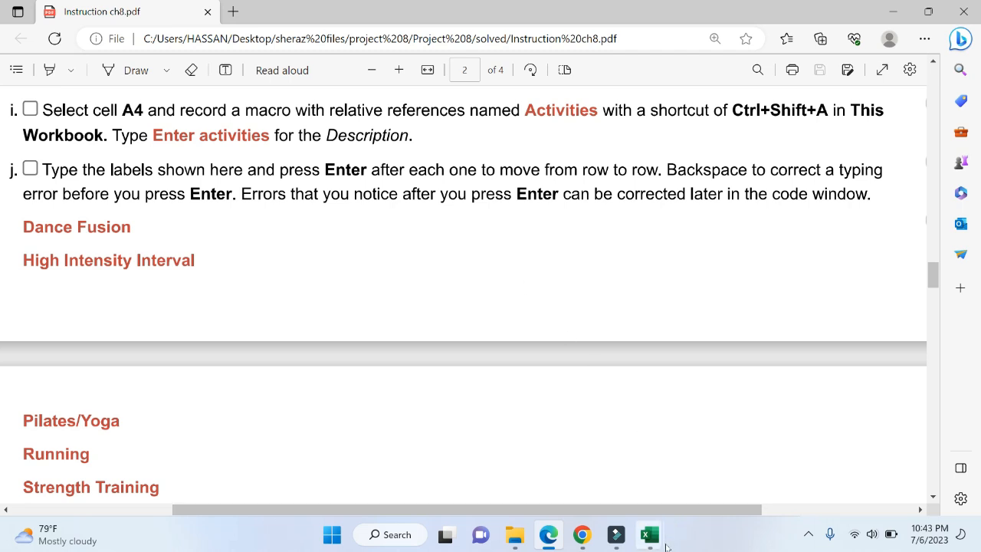
# - Switch to the Excel 8-5Macros workbook and enter Dance Fusion in cell A4
pyautogui.moveTo(666, 545)
pyautogui.click(569, 433)
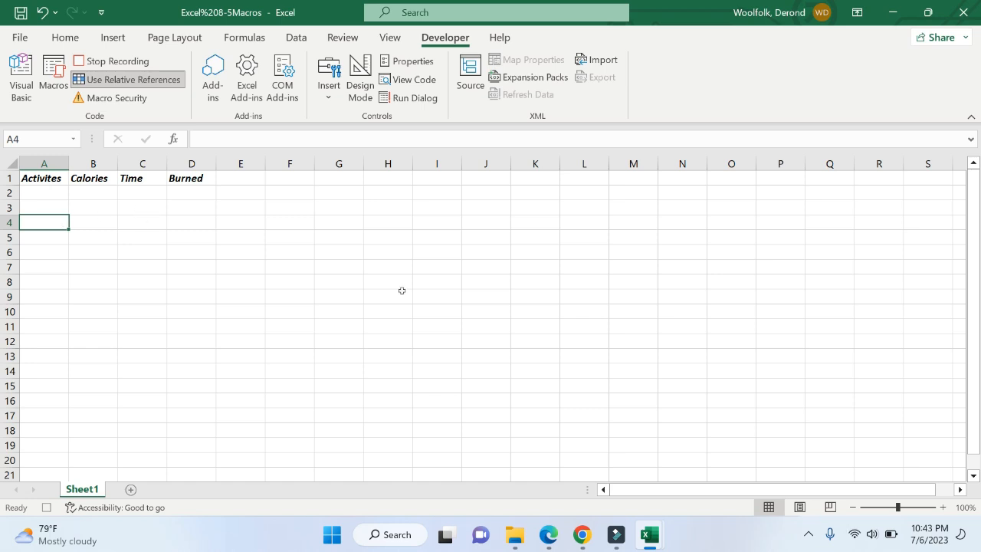
pyautogui.write('Dance')
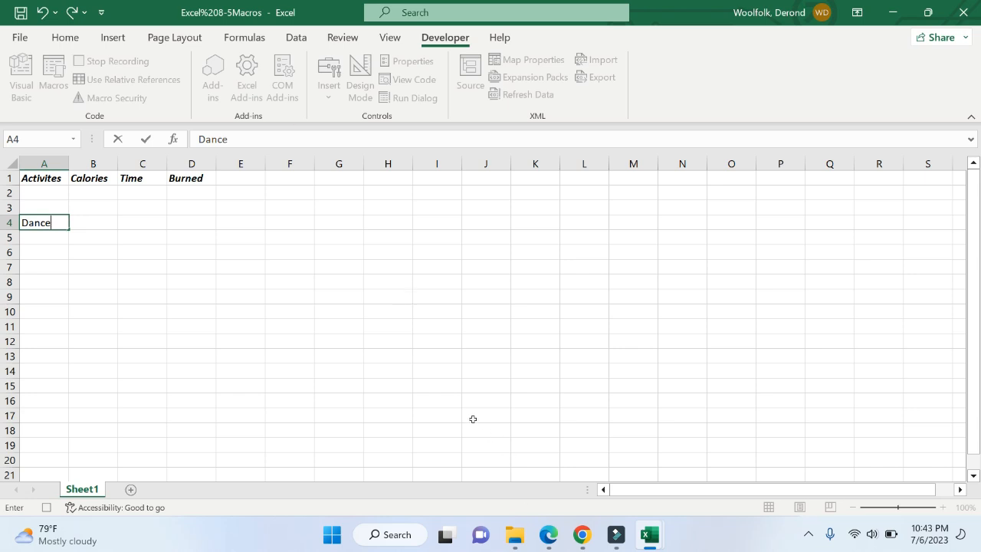
pyautogui.write('Fusion')
pyautogui.press('Return')
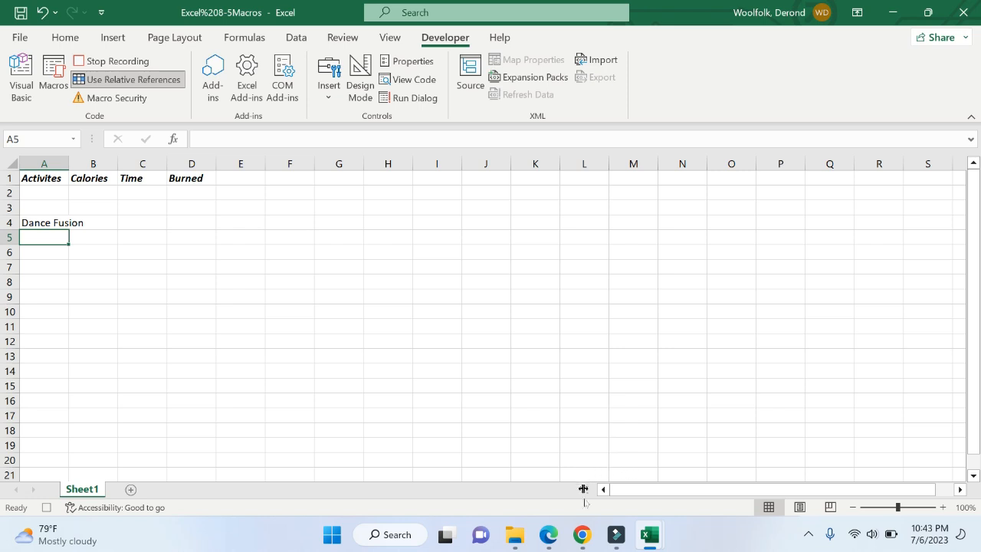
# - Check the label after Dance Fusion in the PDF and enter High Intensity Interval in cell A5
pyautogui.click(548, 534)
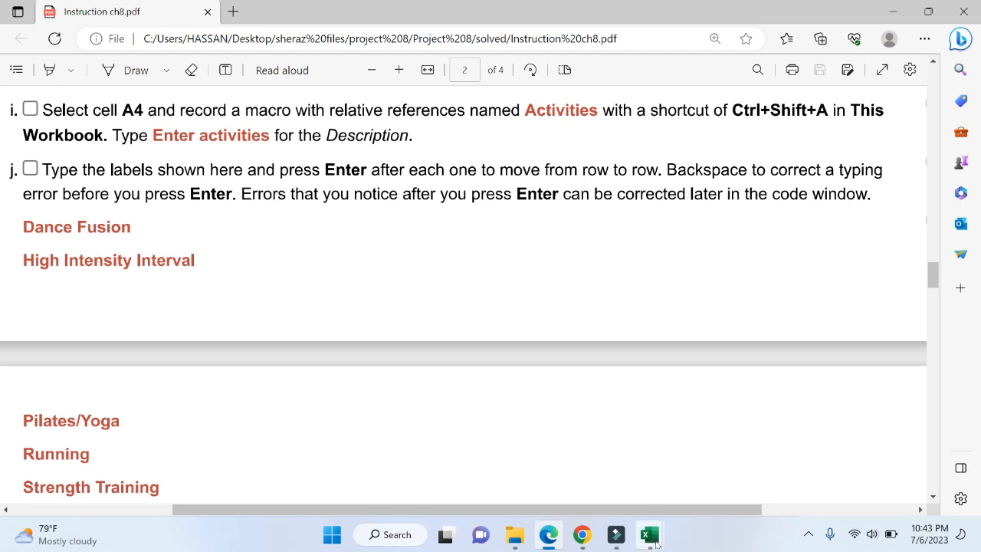
pyautogui.moveTo(649, 535)
pyautogui.click(598, 464)
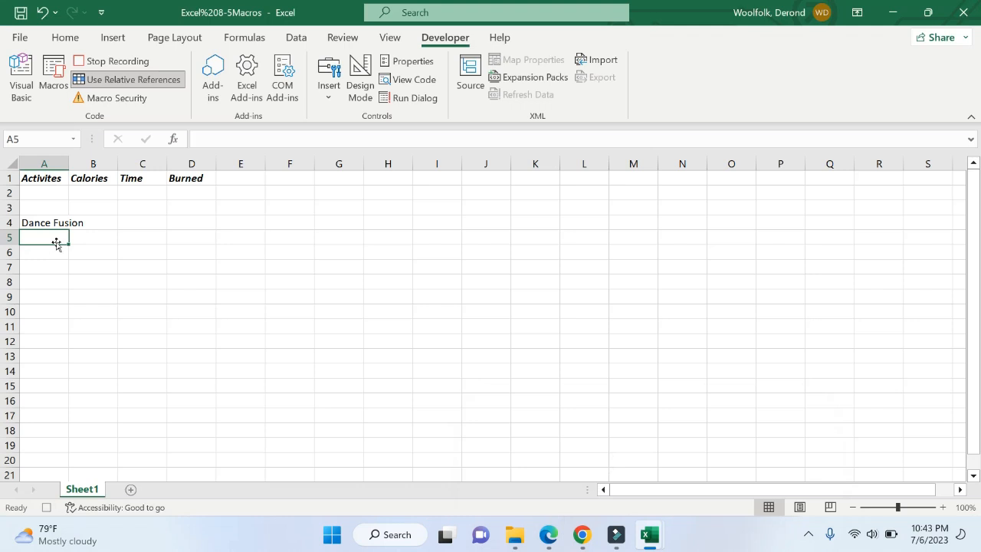
pyautogui.write('High')
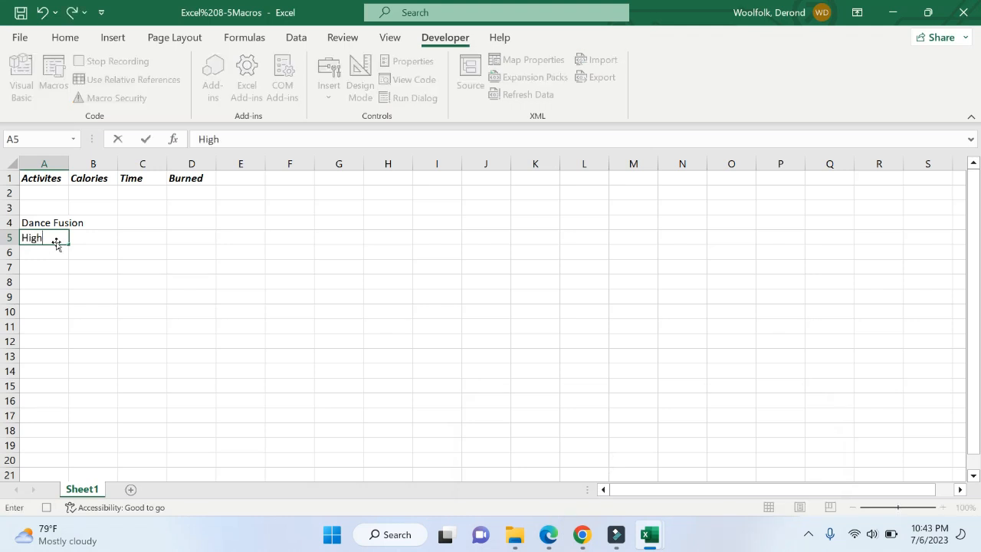
pyautogui.write(' Intensity Interv')
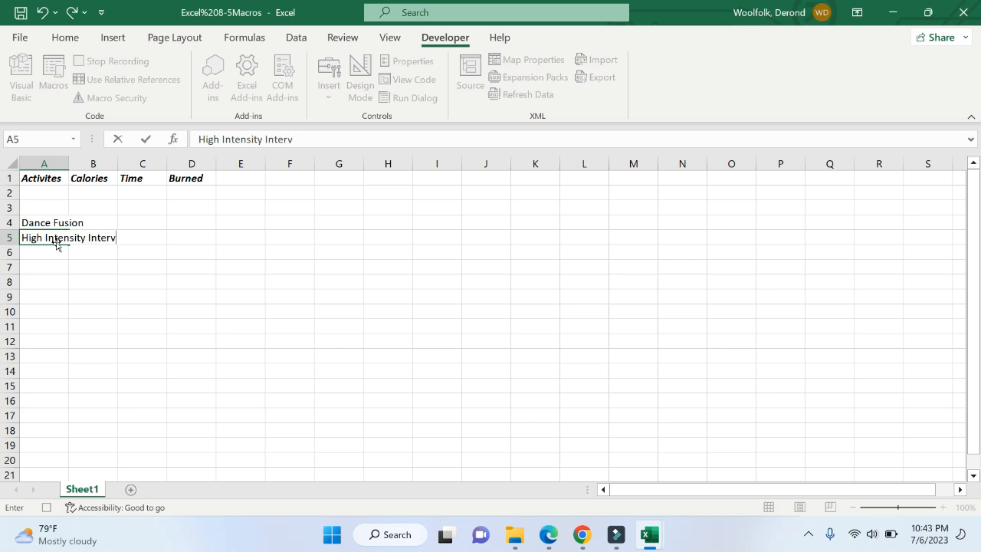
pyautogui.write('al')
pyautogui.press('Return')
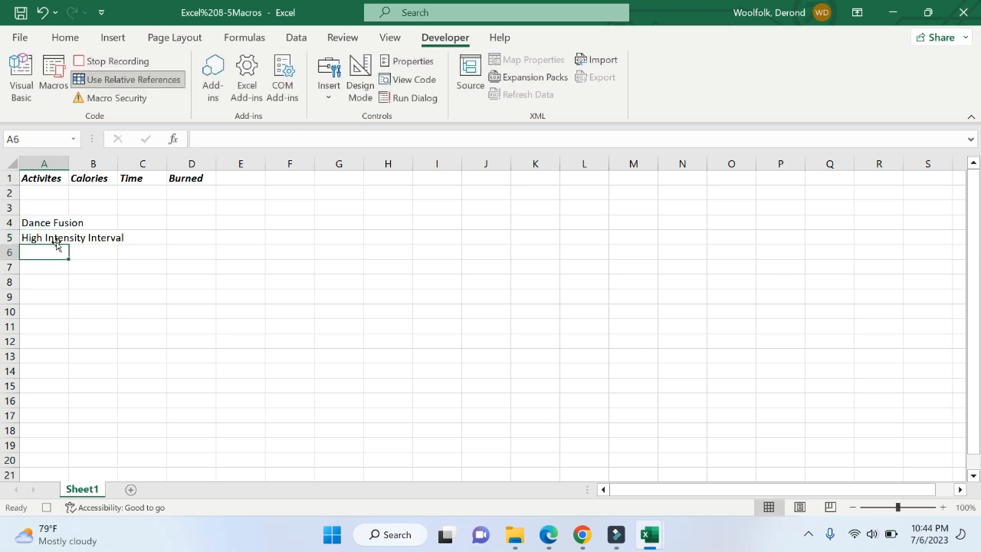
# - Check the label after High Intensity Interval on the PDF's next page and enter Pilates/Yoga in cell A6
pyautogui.click(548, 534)
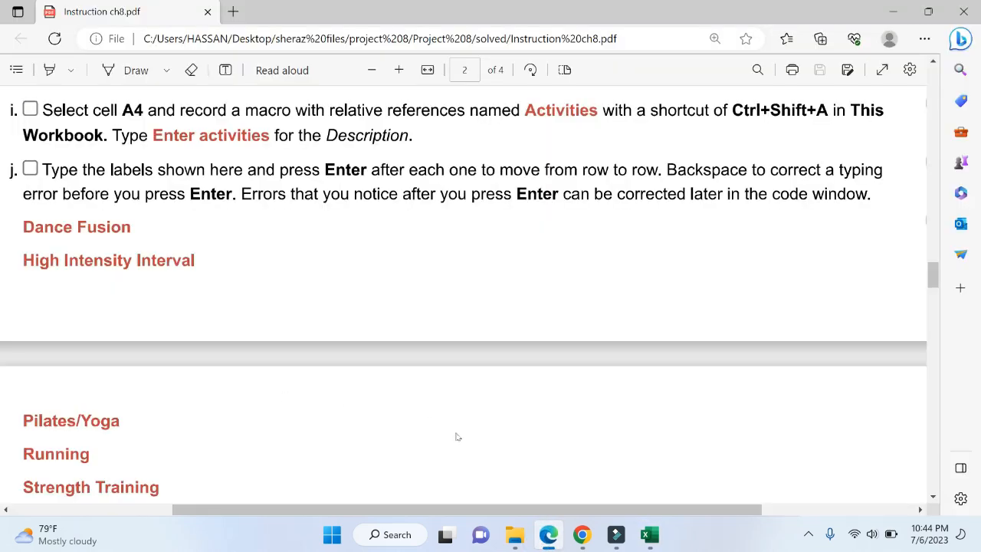
pyautogui.moveTo(931, 276); pyautogui.dragTo(936, 290)
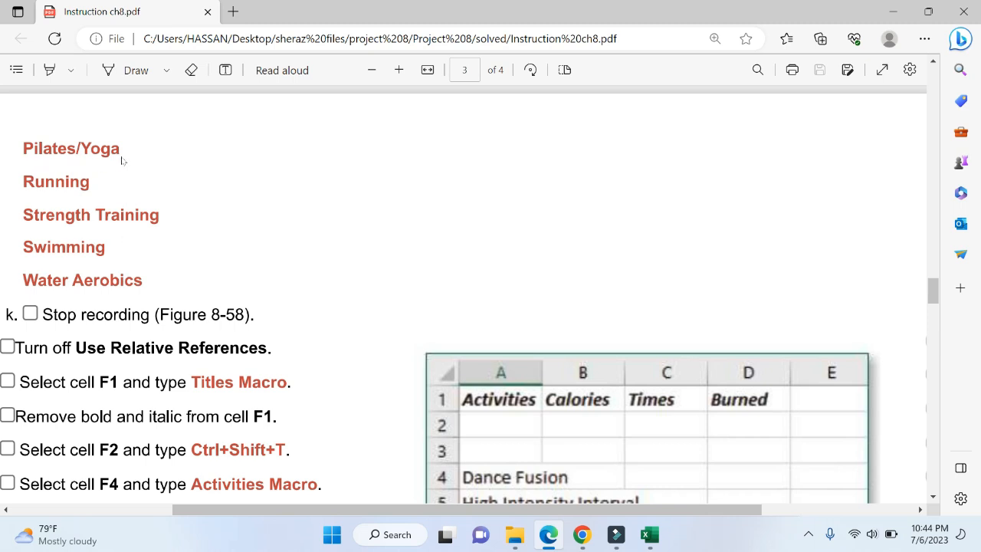
pyautogui.moveTo(650, 529)
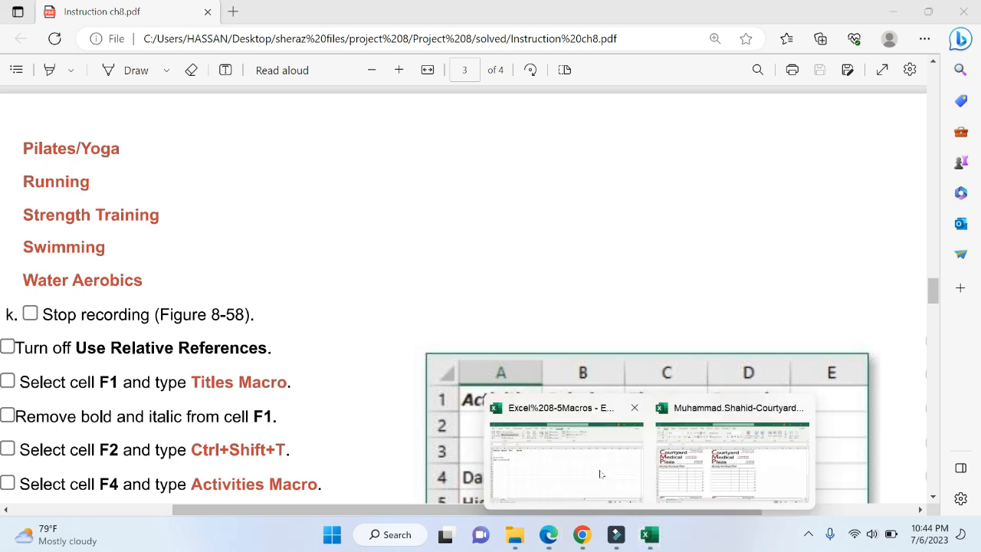
pyautogui.click(613, 429)
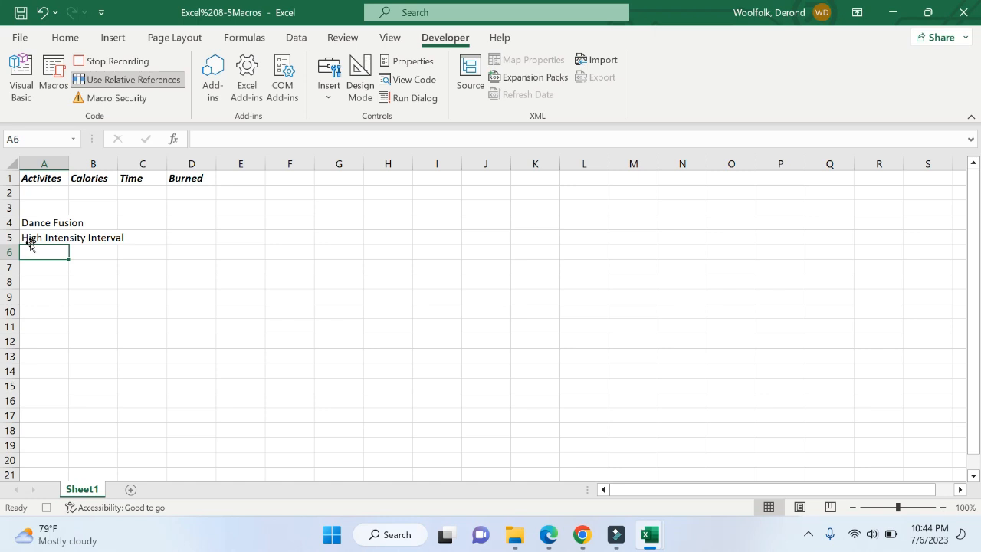
pyautogui.write('P')
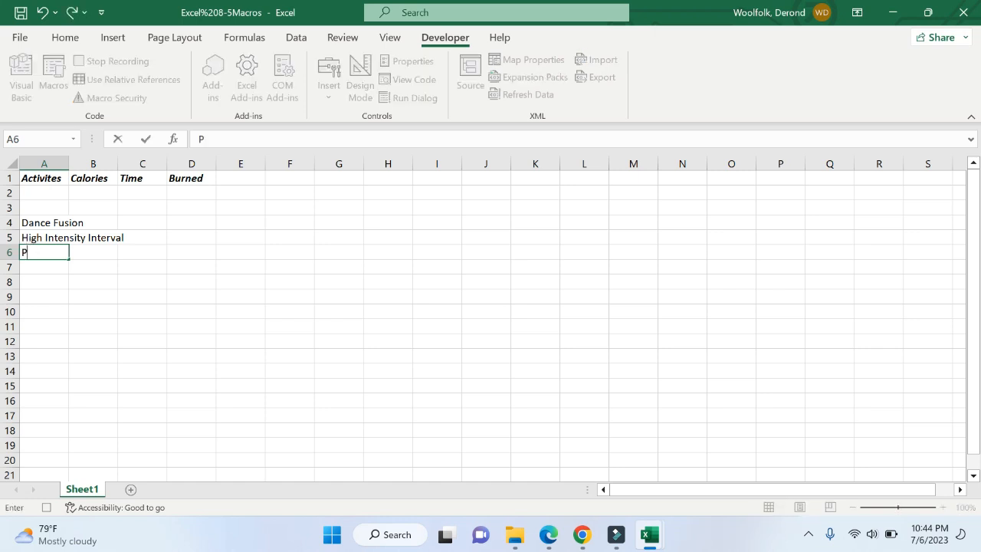
pyautogui.write('ilates')
pyautogui.write('/Yoga')
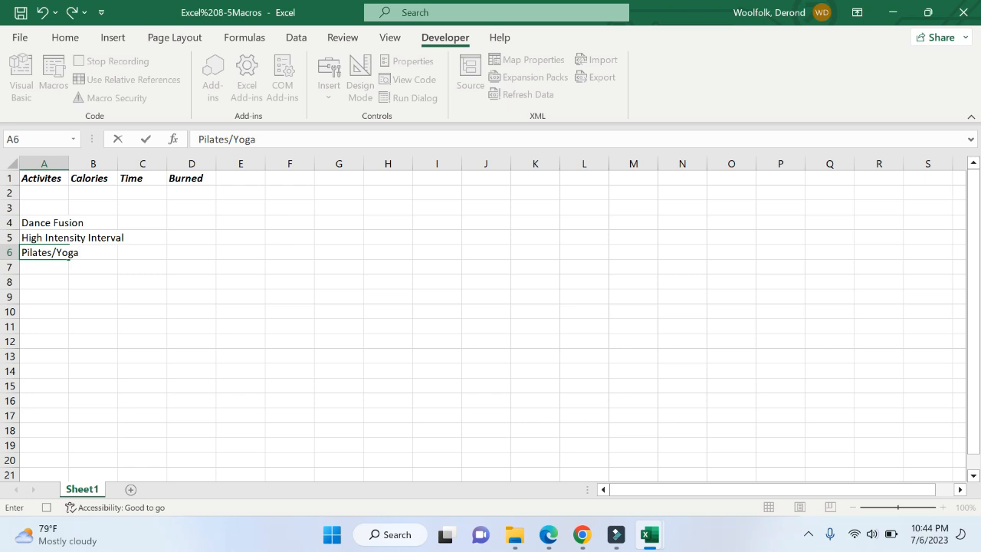
pyautogui.press('Return')
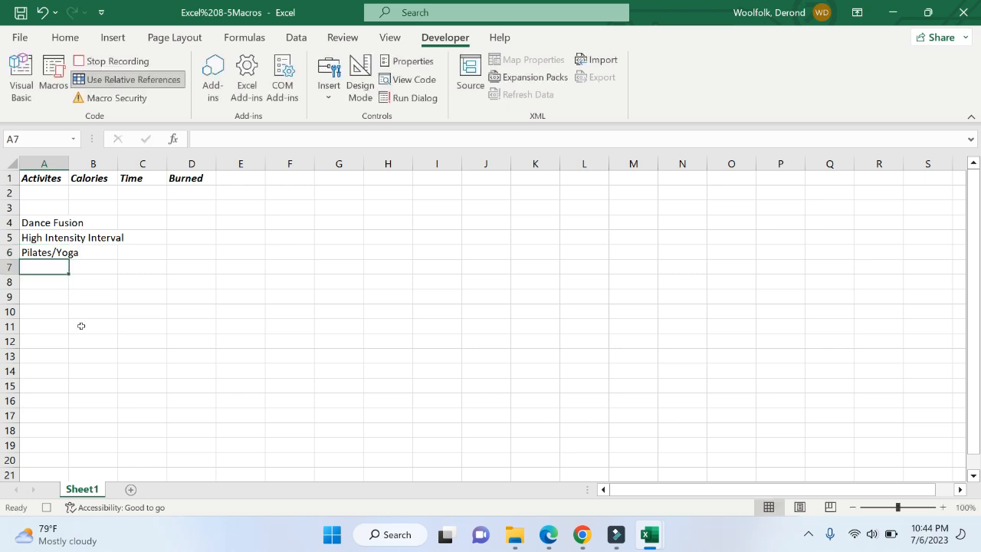
# - Check the label after Pilates/Yoga in the PDF and enter Running in cell A7
pyautogui.click(550, 532)
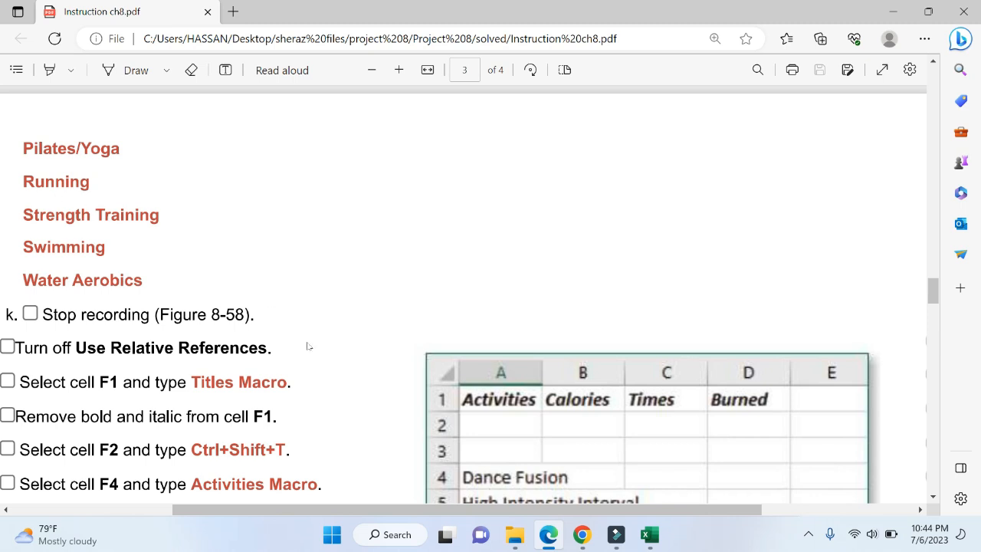
pyautogui.moveTo(649, 534)
pyautogui.click(602, 456)
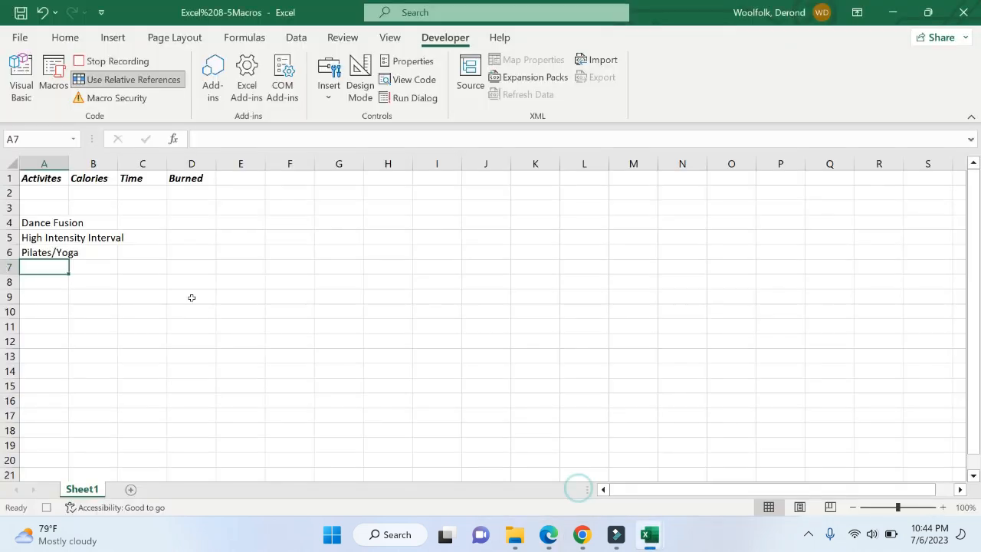
pyautogui.write('Running')
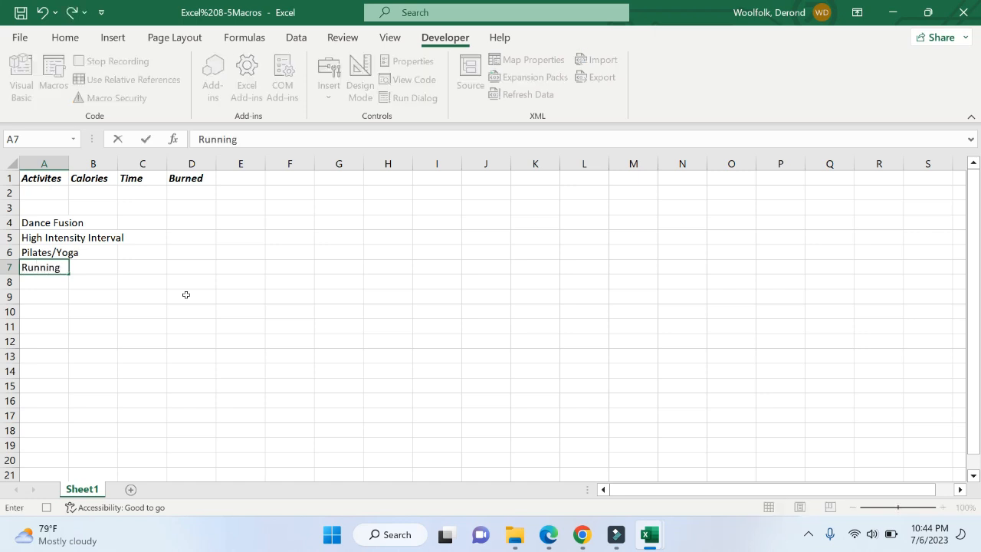
pyautogui.press('Return')
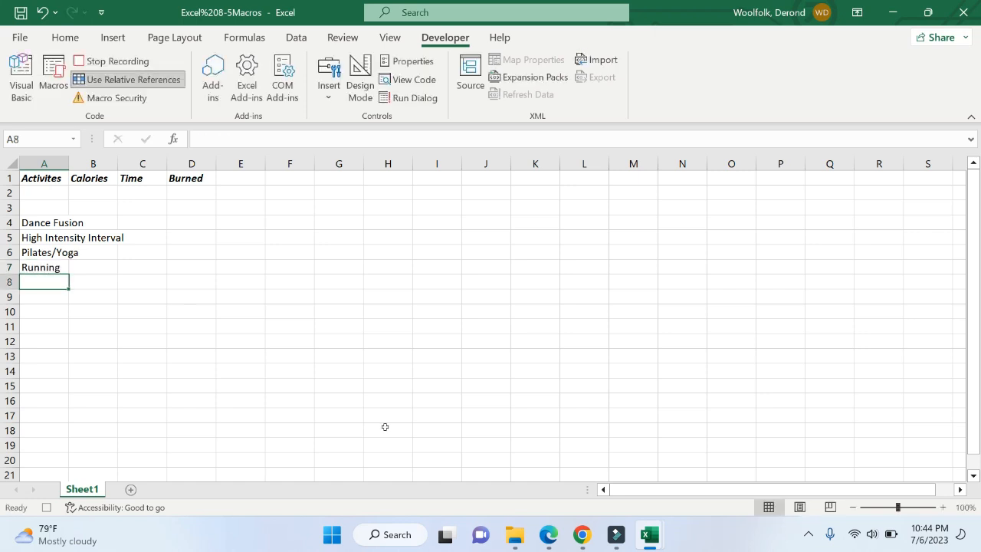
# - Check the label after Running in the PDF and enter Strength Training in cell A8
pyautogui.click(537, 527)
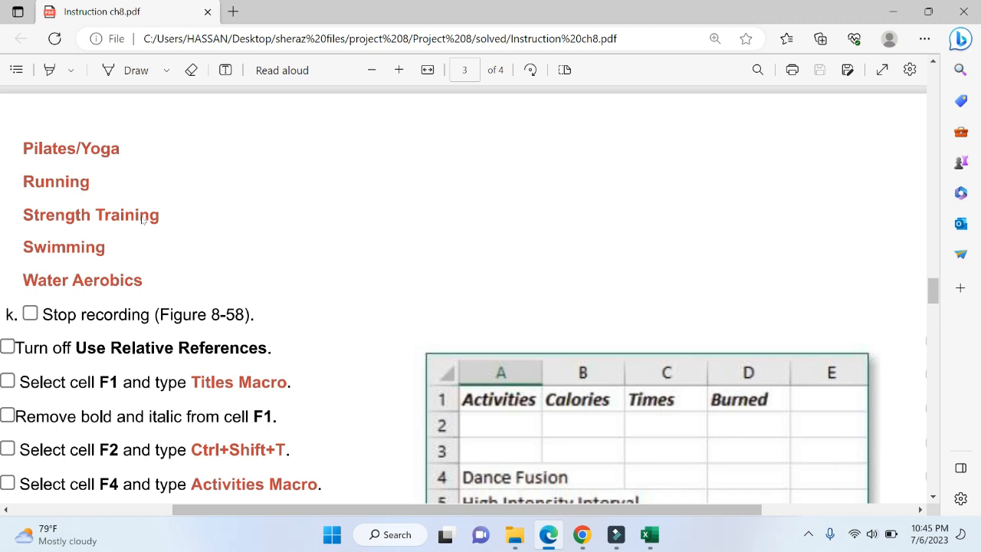
pyautogui.moveTo(647, 534)
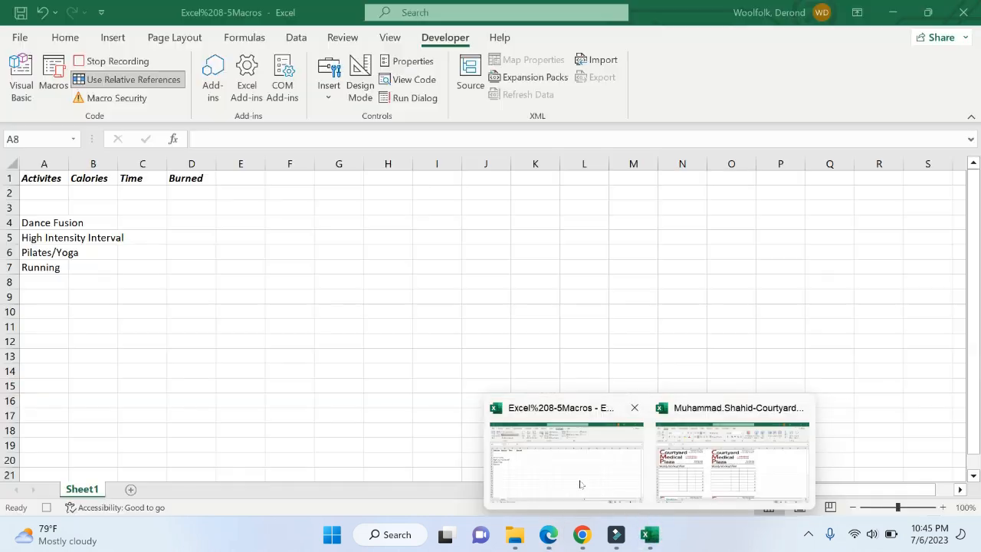
pyautogui.click(580, 484)
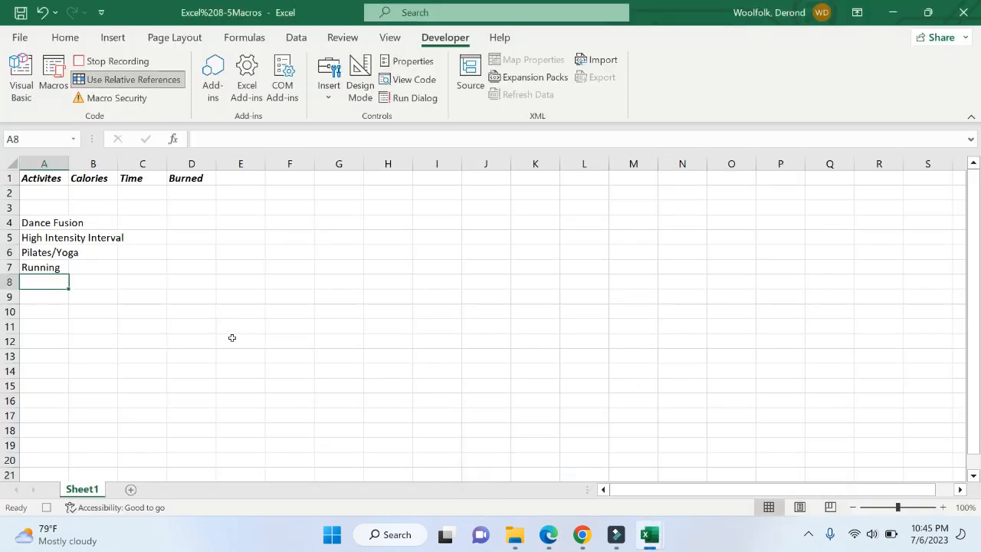
pyautogui.write('Str')
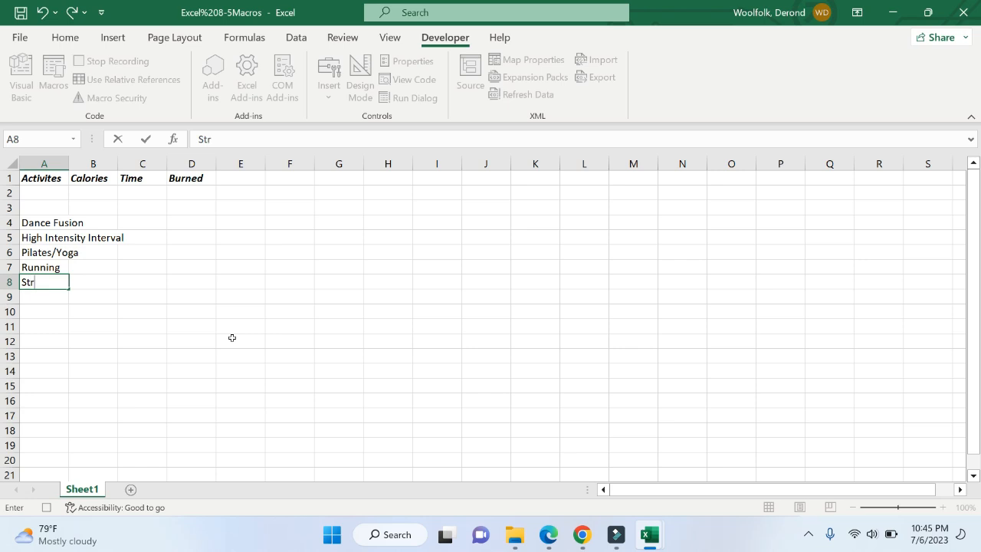
pyautogui.write('ength Tra')
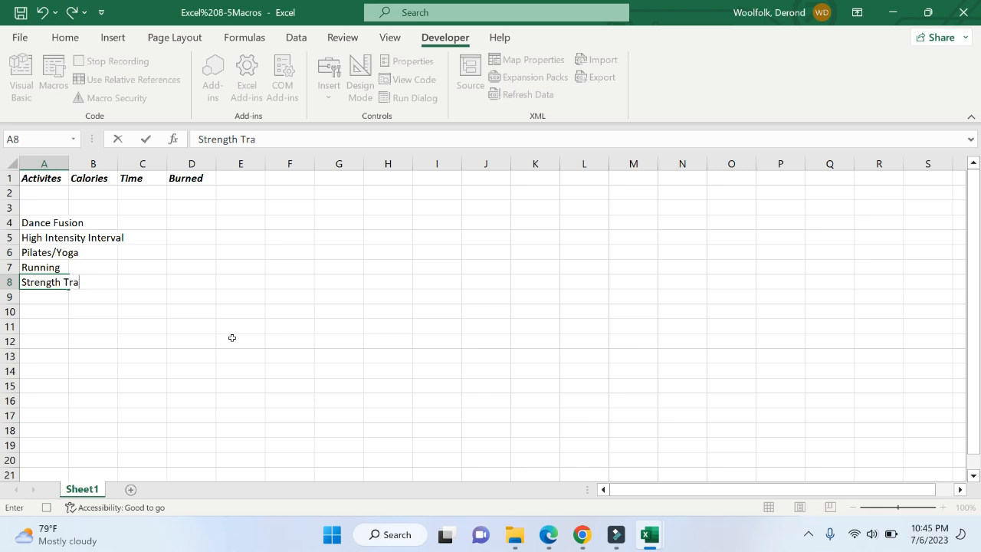
pyautogui.write('ining')
pyautogui.press('Return')
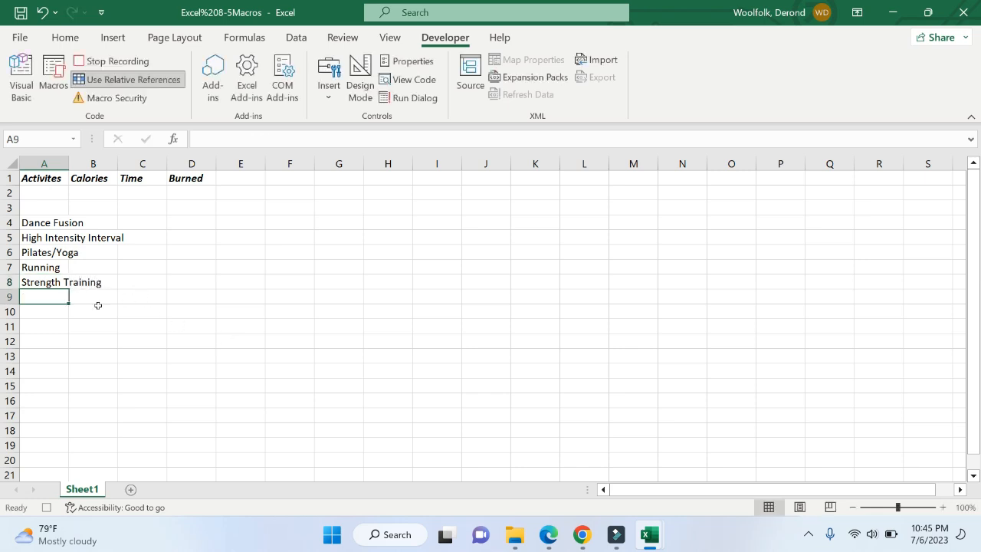
# - Check the label after Strength Training in the PDF and enter Swimming in cell A9
pyautogui.moveTo(588, 524)
pyautogui.click(549, 534)
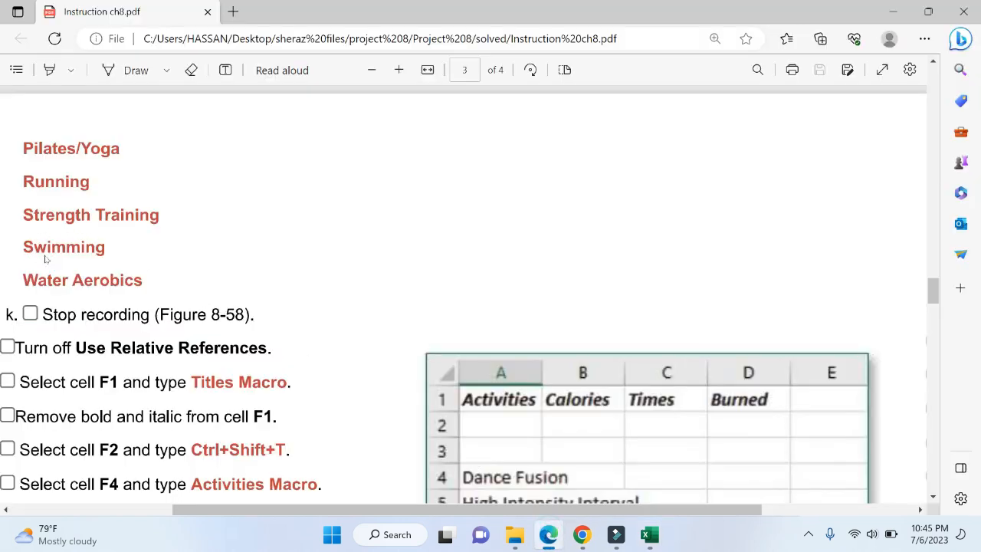
pyautogui.moveTo(647, 538)
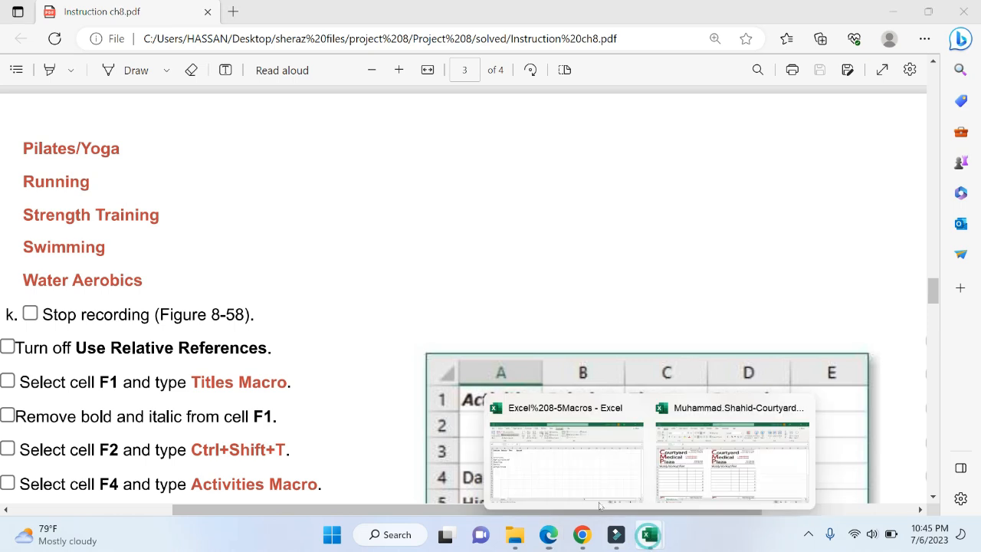
pyautogui.click(529, 455)
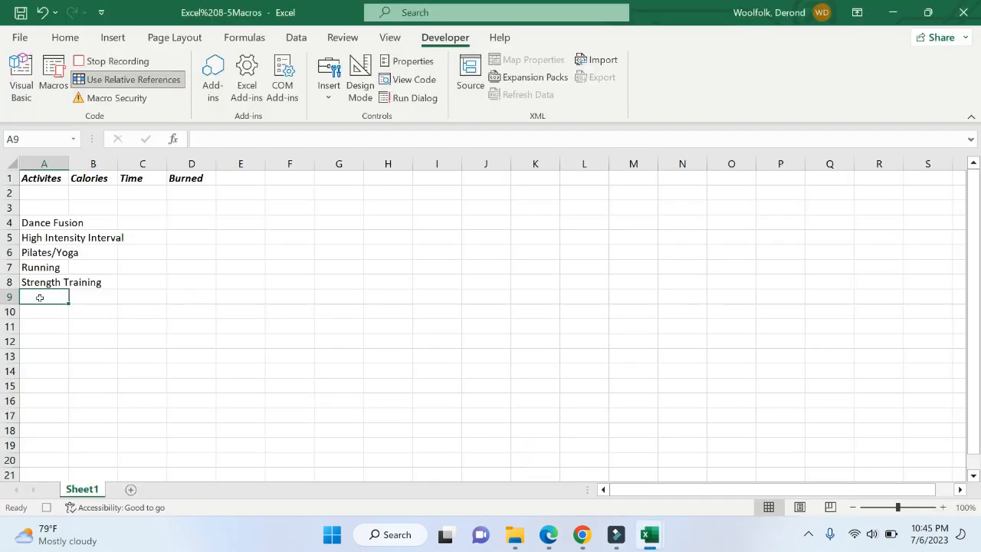
pyautogui.write('S')
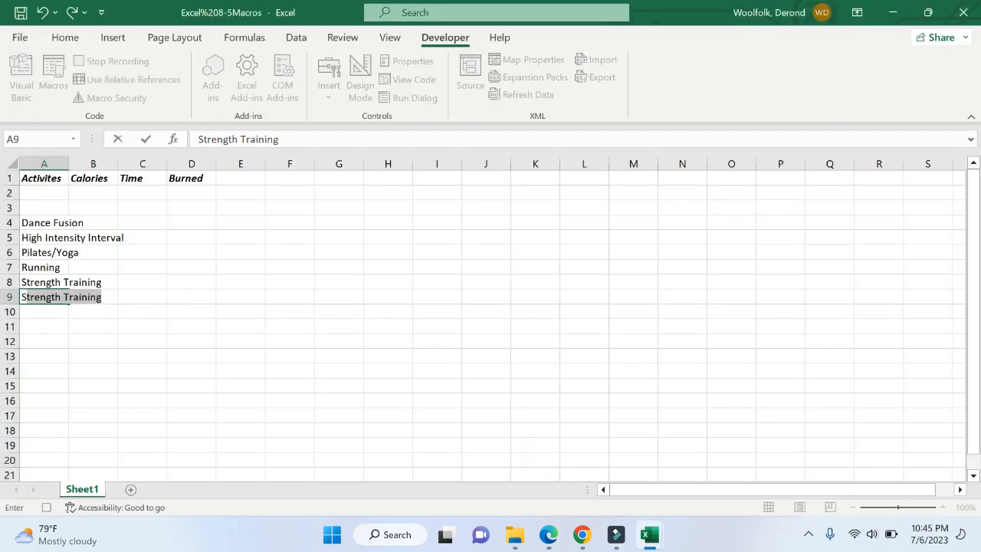
pyautogui.write('wim')
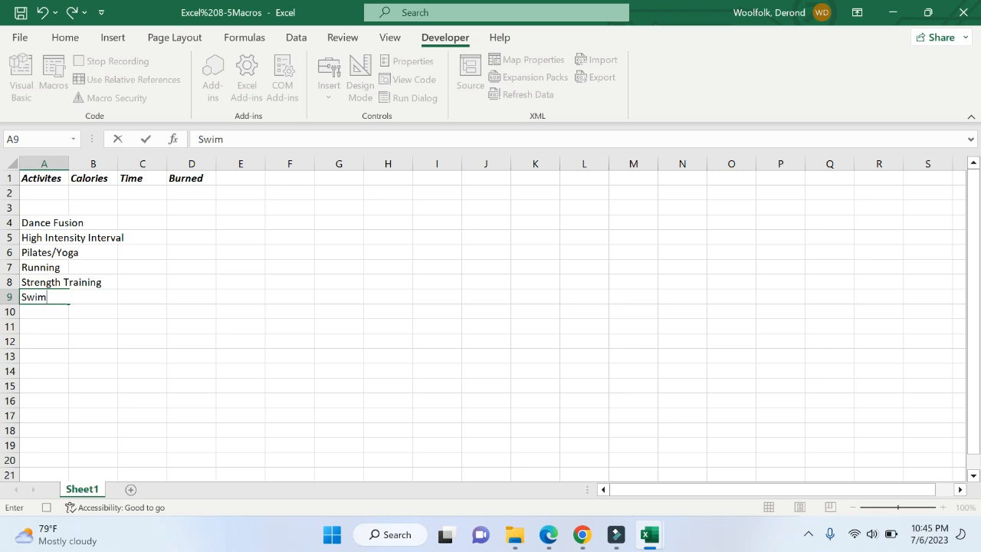
pyautogui.write('ming')
pyautogui.press('Return')
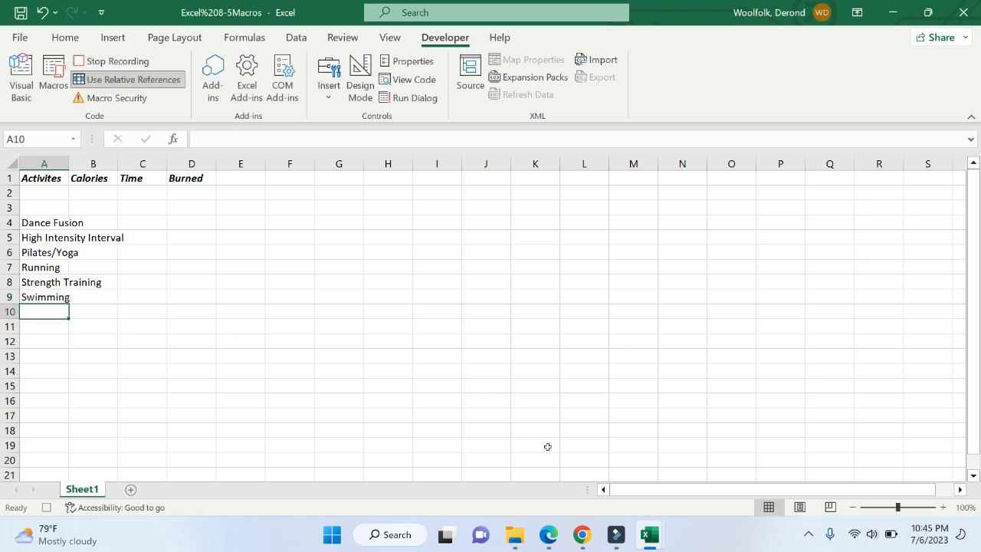
# - Check the label after Swimming in the PDF and enter Water Aerobics in cell A10
pyautogui.click(552, 529)
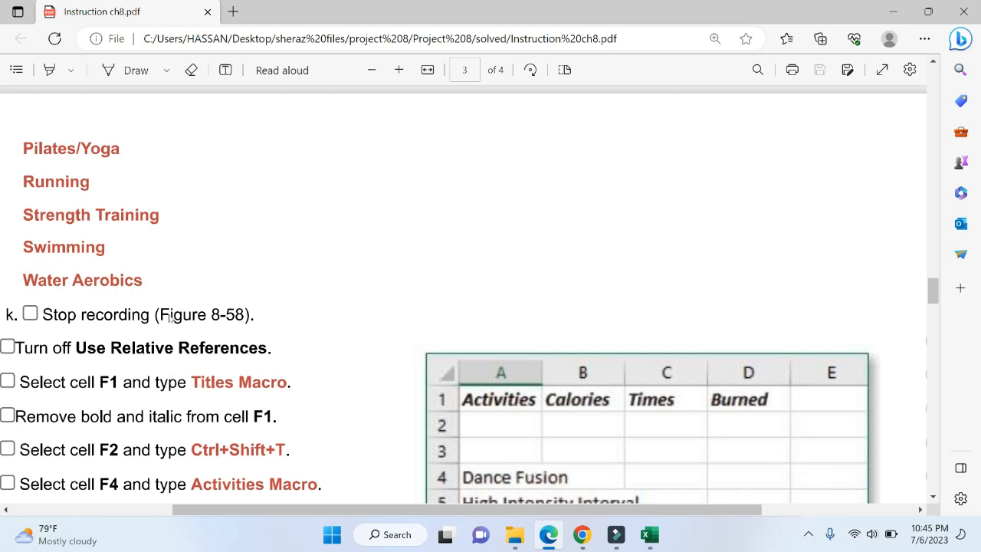
pyautogui.click(659, 534)
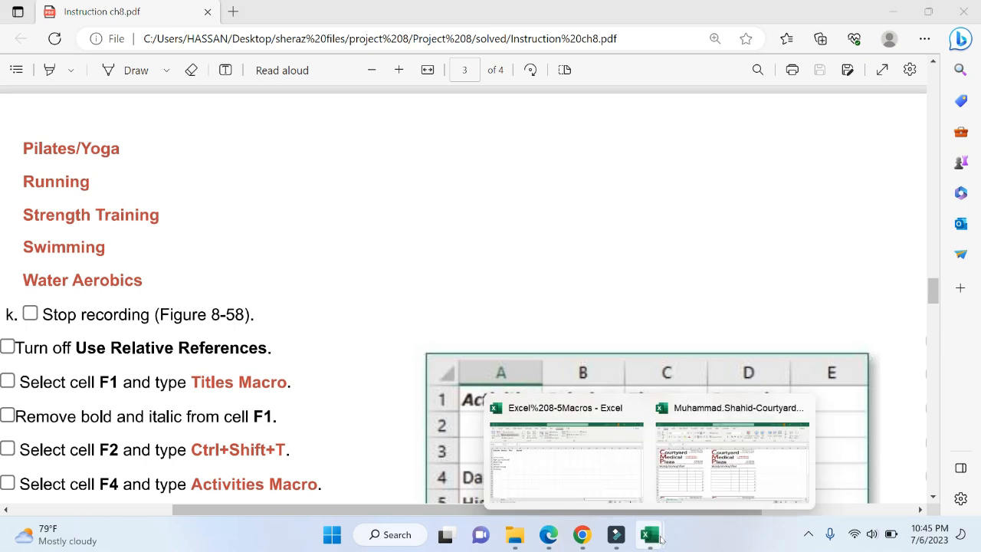
pyautogui.click(578, 463)
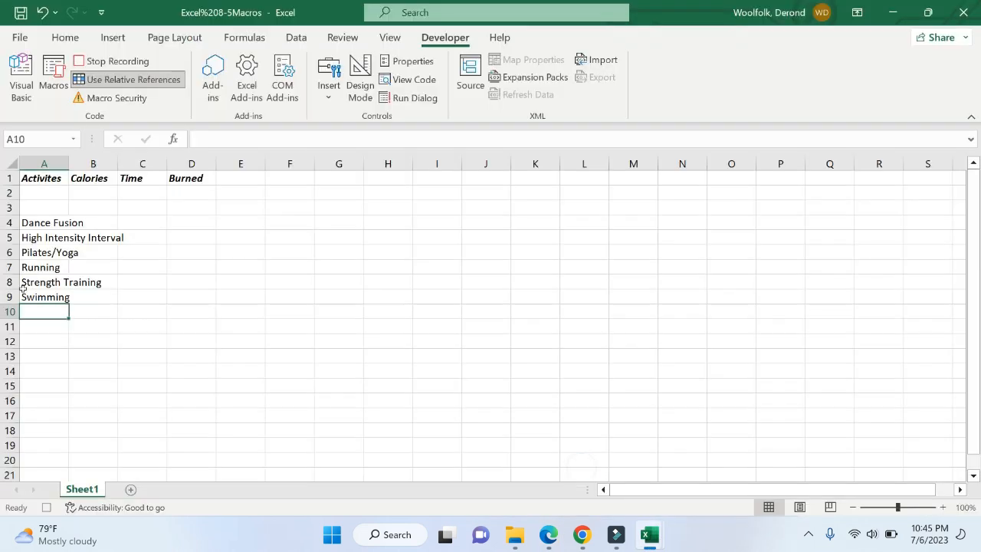
pyautogui.write('W')
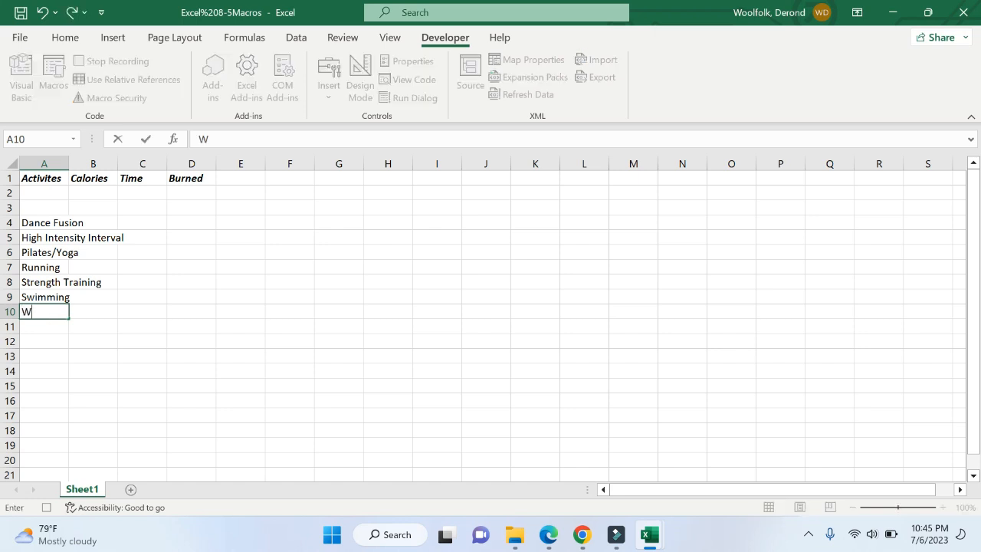
pyautogui.write('ater Aerob')
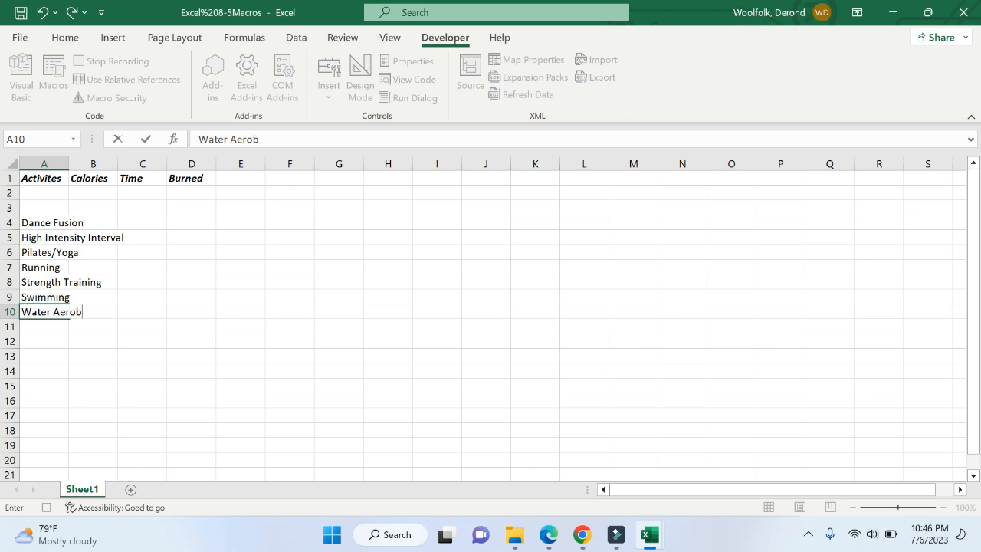
pyautogui.write('ics')
pyautogui.click(137, 330)
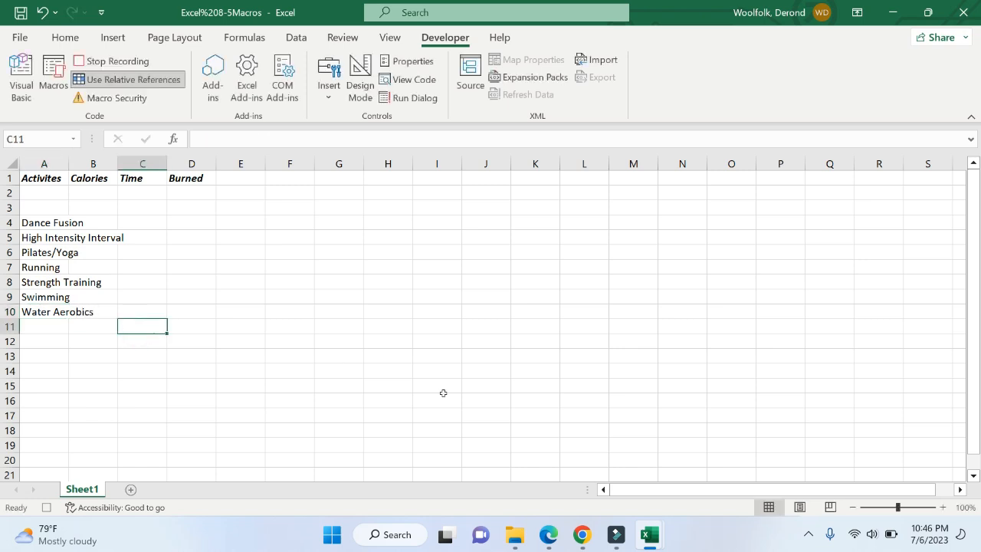
# - Check the instruction after the Water Aerobics label in the PDF and stop recording the Activities macro in the workbook
pyautogui.hotkey('alt', 'Tab')
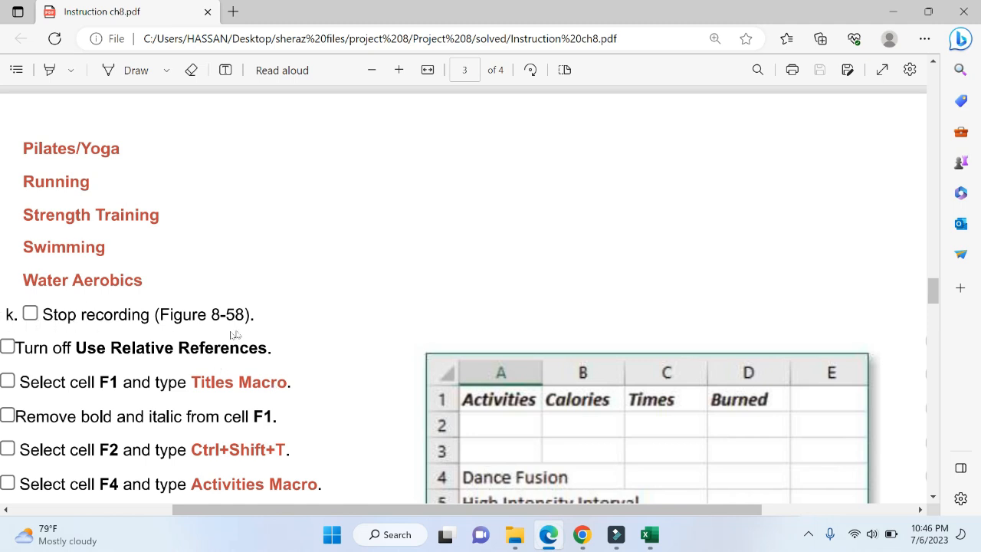
pyautogui.moveTo(649, 542)
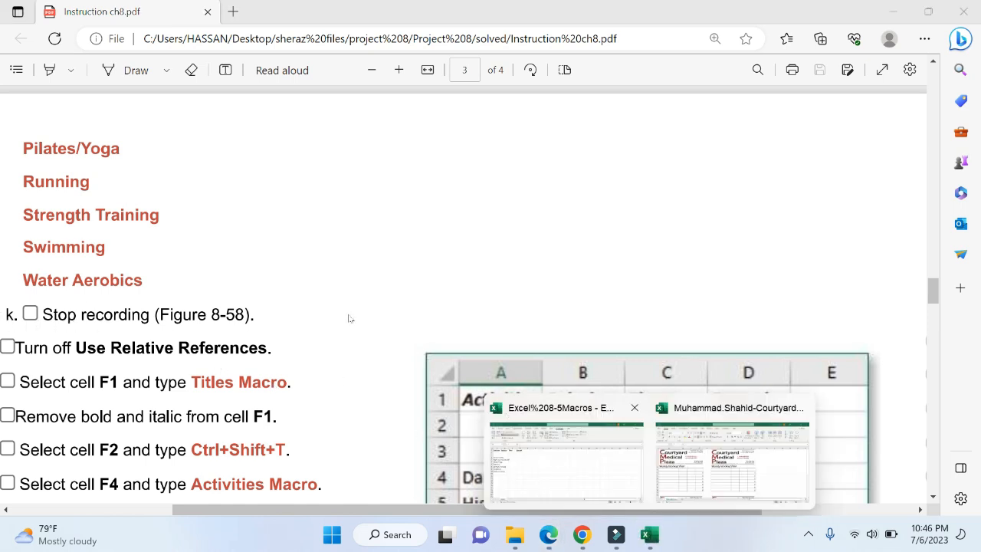
pyautogui.click(537, 489)
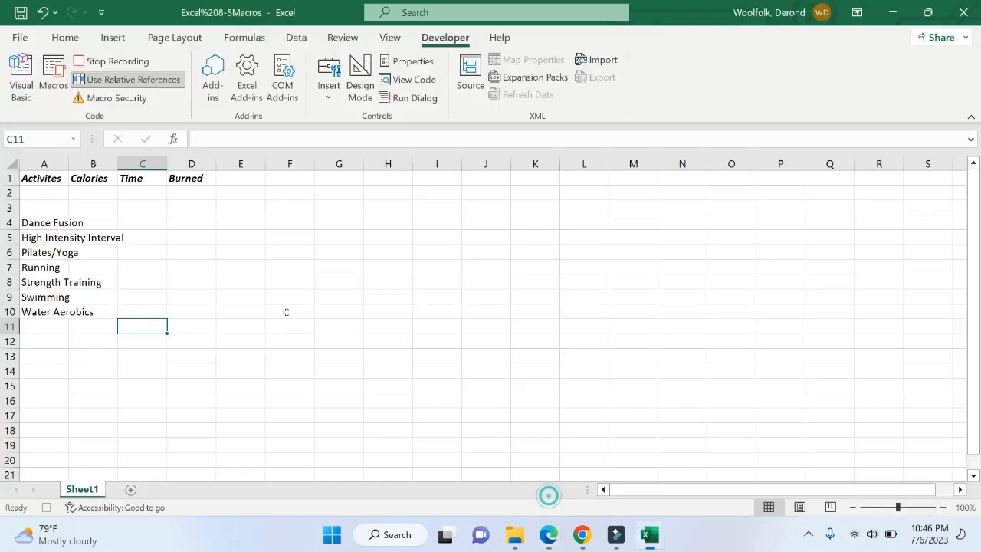
pyautogui.click(77, 63)
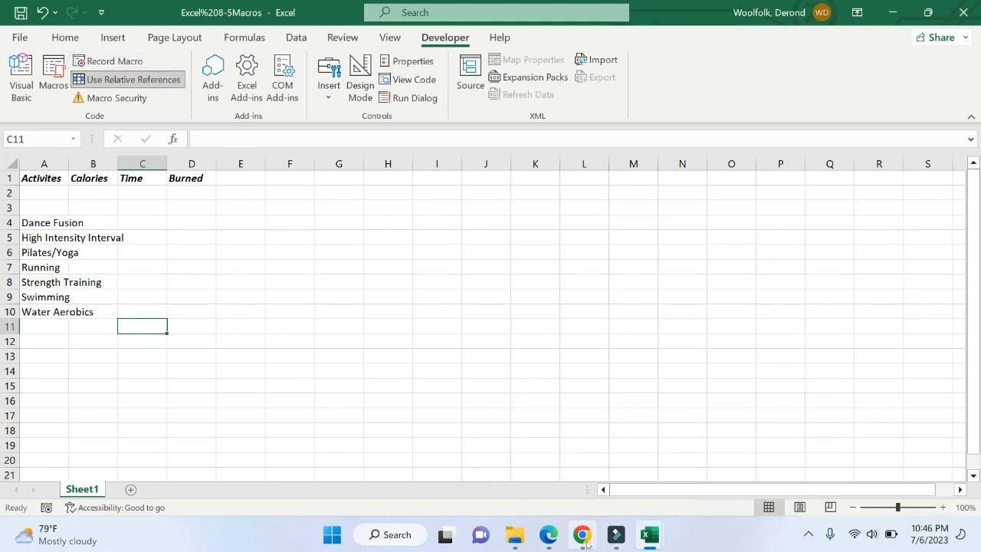
# - Review the PDF instructions following the recording along with Figure 8-58, and enlarge the macros worksheet to examine its headings and activity labels
pyautogui.click(548, 534)
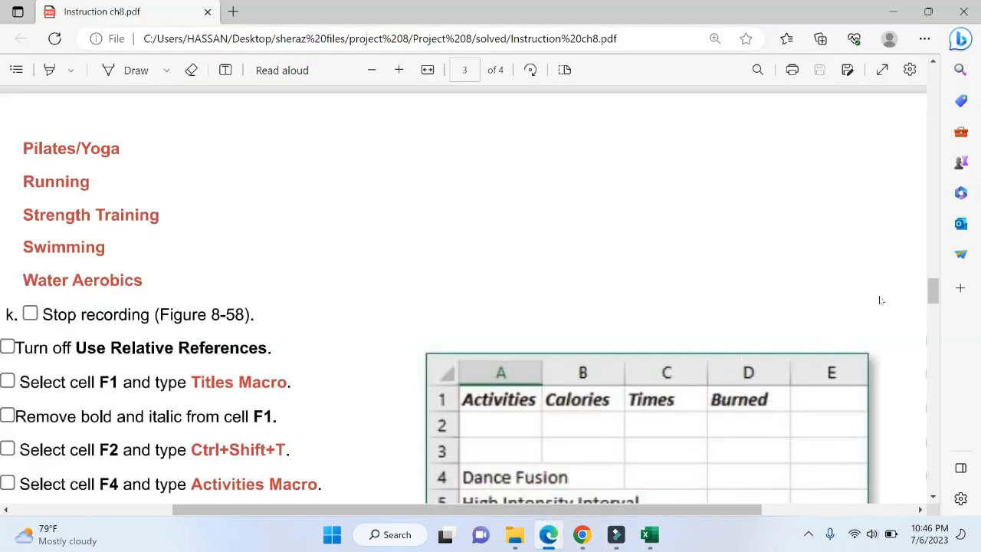
pyautogui.moveTo(929, 290); pyautogui.dragTo(935, 309)
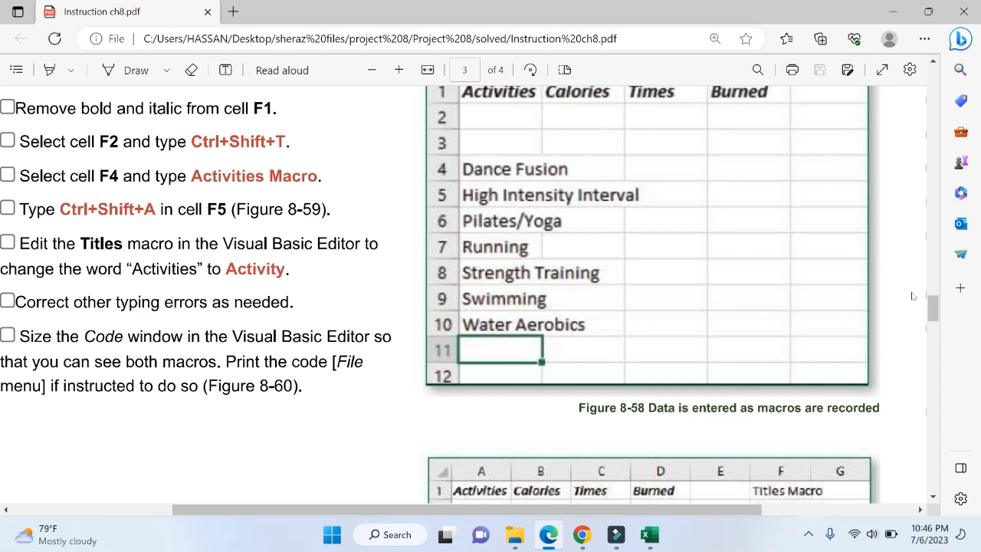
pyautogui.scroll(3, 927, 307)
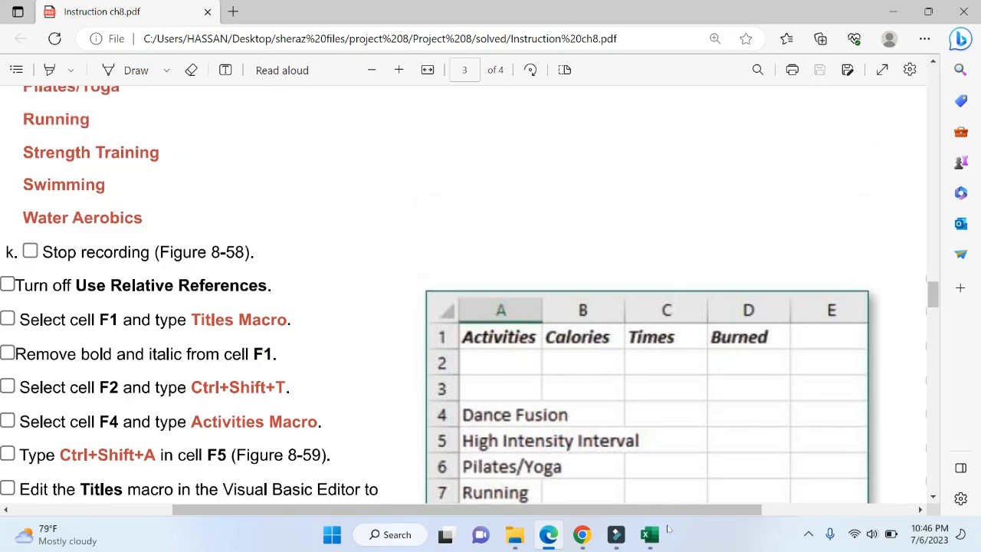
pyautogui.moveTo(650, 535)
pyautogui.click(591, 445)
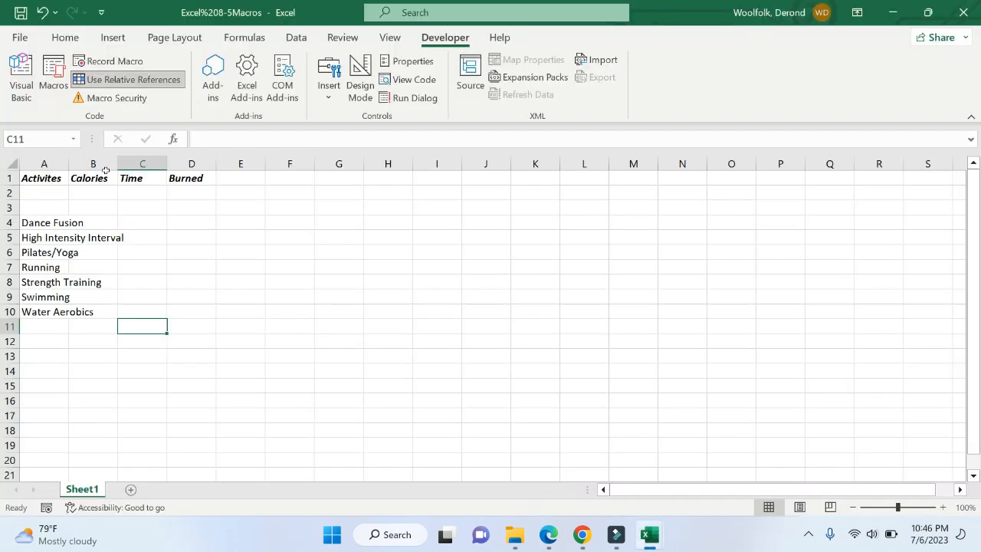
pyautogui.scroll(2, 108, 192)
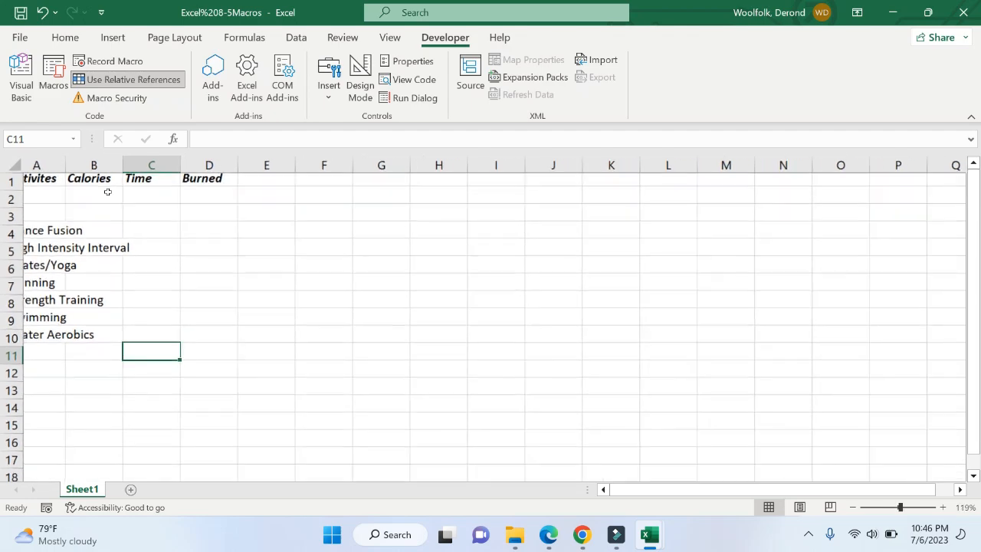
pyautogui.scroll(-4, 107, 192)
pyautogui.scroll(2, 107, 191)
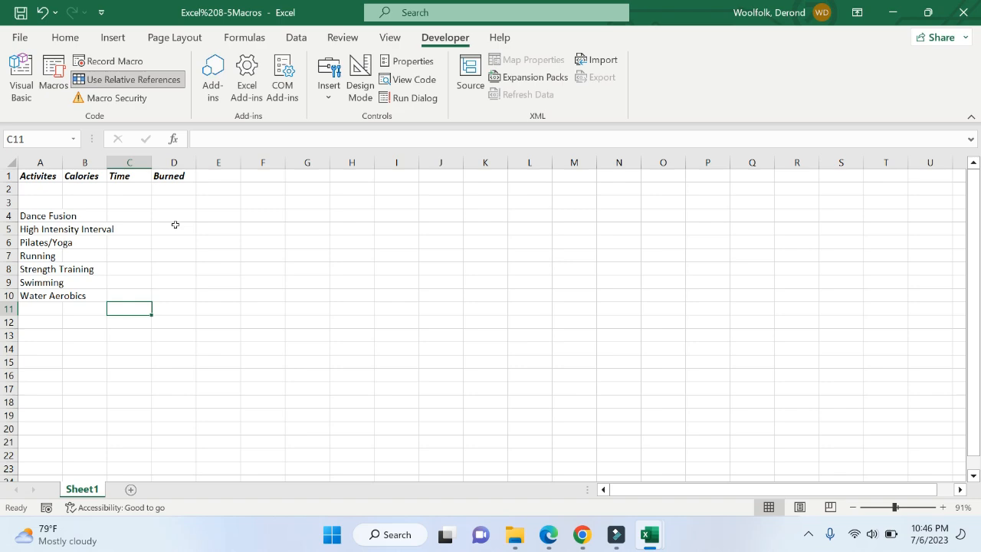
pyautogui.moveTo(894, 507)
pyautogui.mouseDown()
pyautogui.moveTo(912, 510)
pyautogui.moveTo(904, 507)
pyautogui.mouseUp()
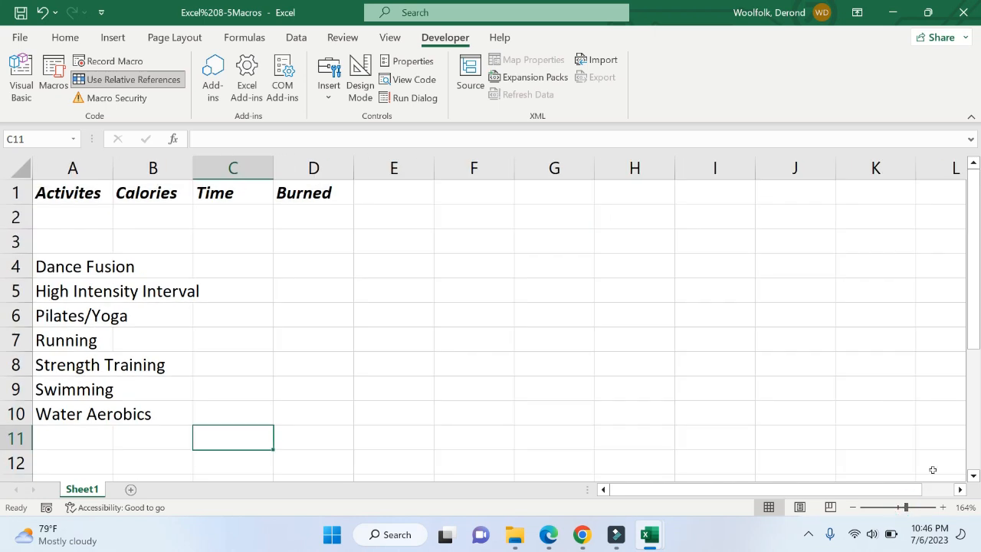
pyautogui.click(974, 319)
pyautogui.click(724, 489)
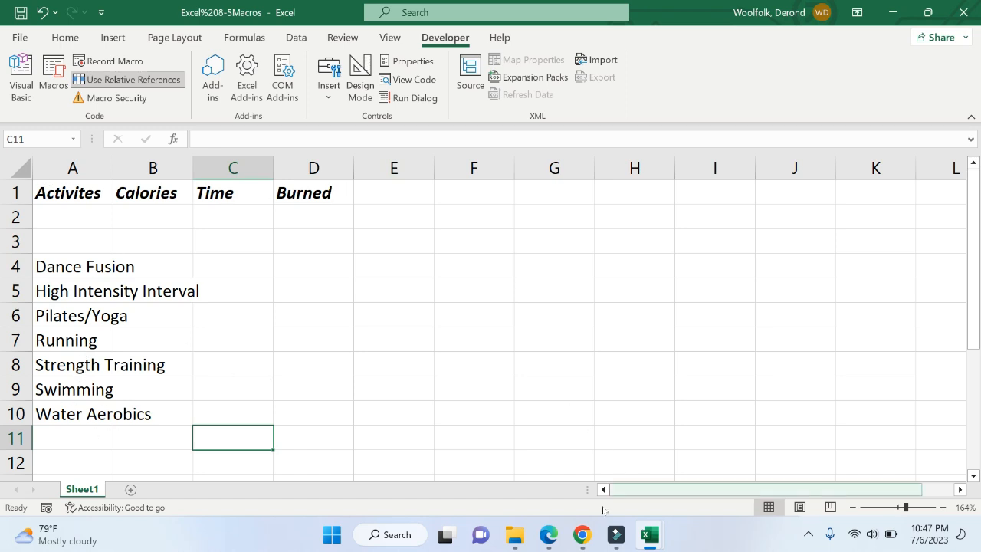
# - Examine the remaining macro instructions in the PDF and the documentation layout in Figure 8-59
pyautogui.click(548, 534)
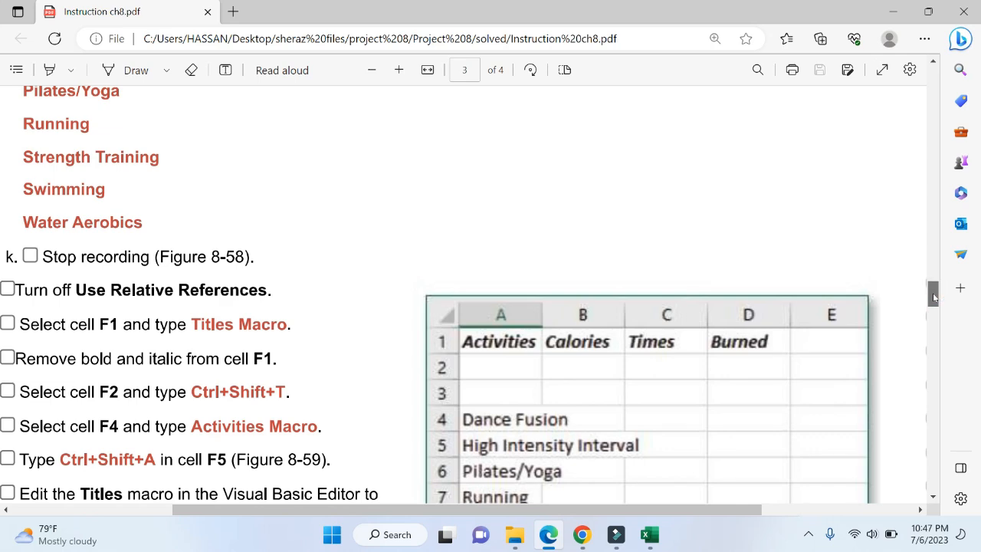
pyautogui.moveTo(933, 297); pyautogui.dragTo(935, 317)
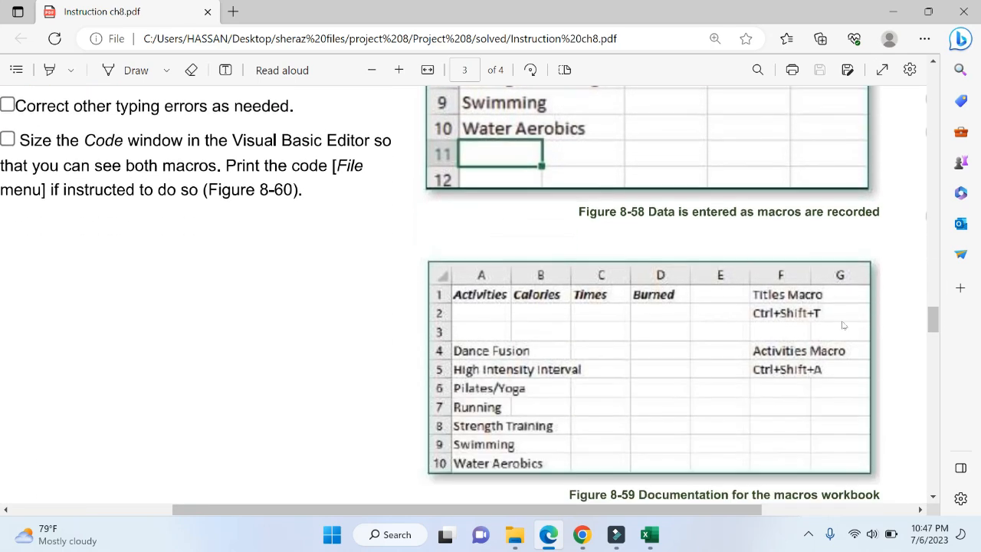
pyautogui.keyDown('ctrl'); pyautogui.scroll(-2, 840, 326); pyautogui.keyUp('ctrl')
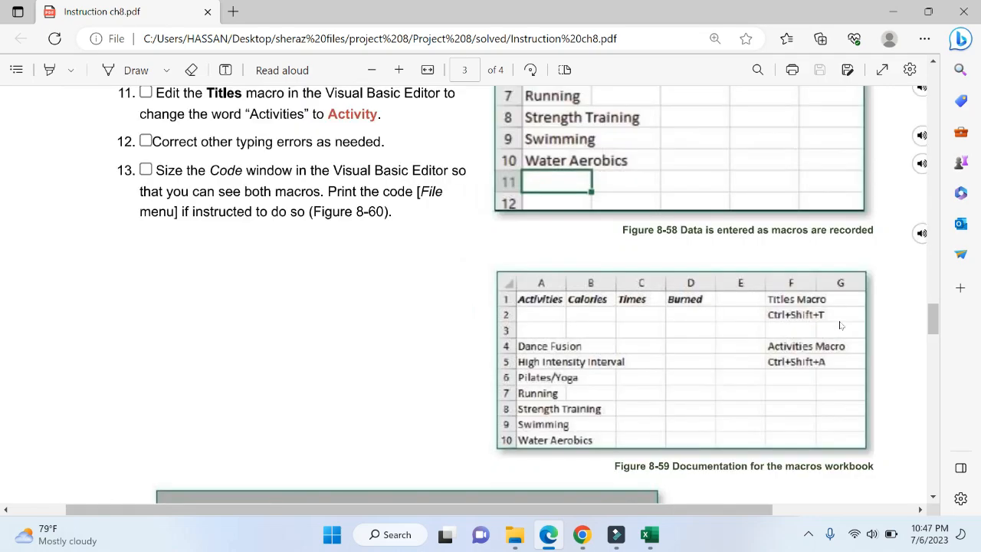
pyautogui.moveTo(932, 322); pyautogui.dragTo(980, 297)
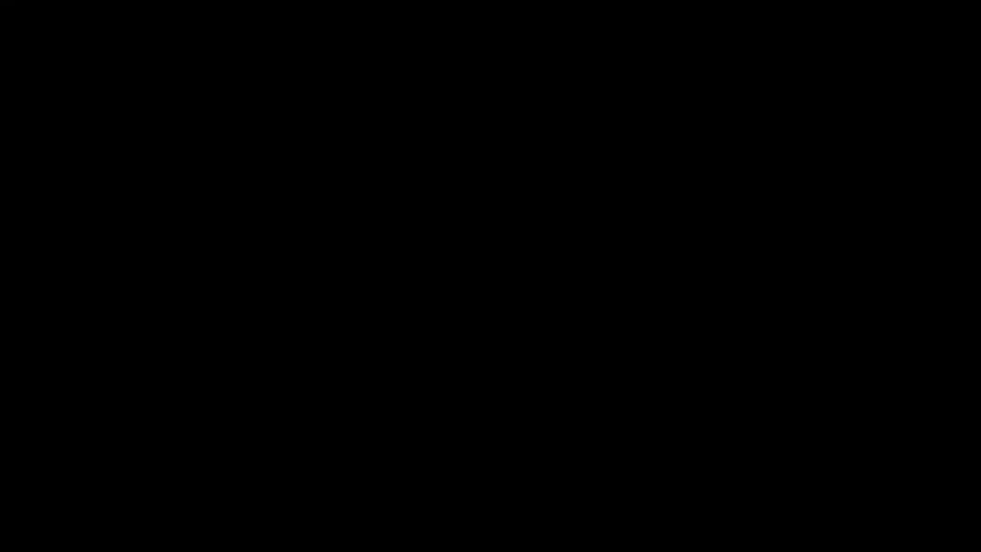